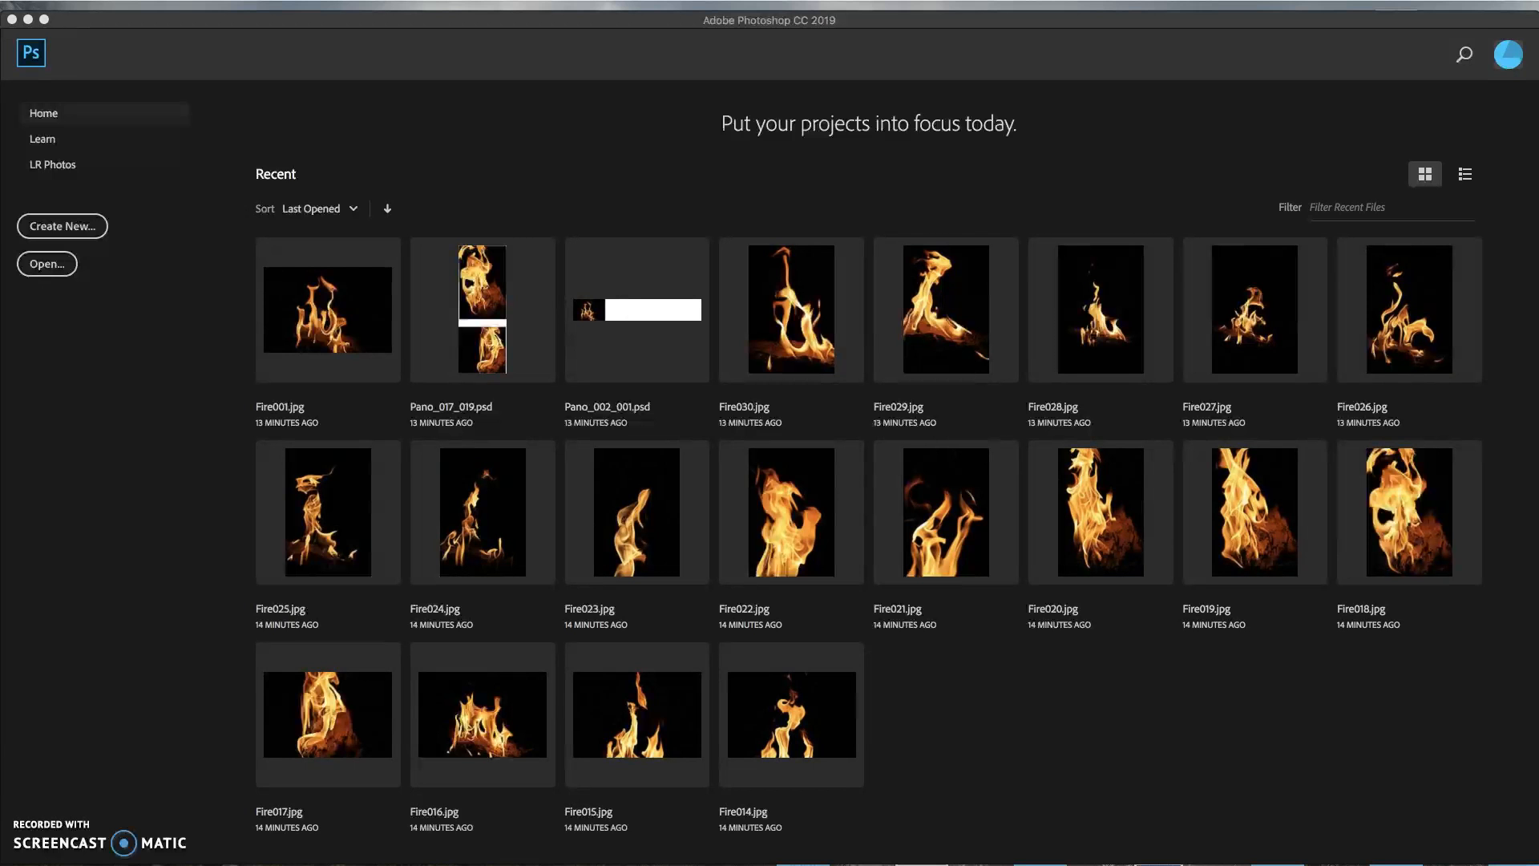
# Step: Bring up Creative Cloud, check its app list for available updates, and move it out of the way
pyautogui.moveTo(1532, 98); pyautogui.dragTo(1054, 76)
pyautogui.click(1098, 548)
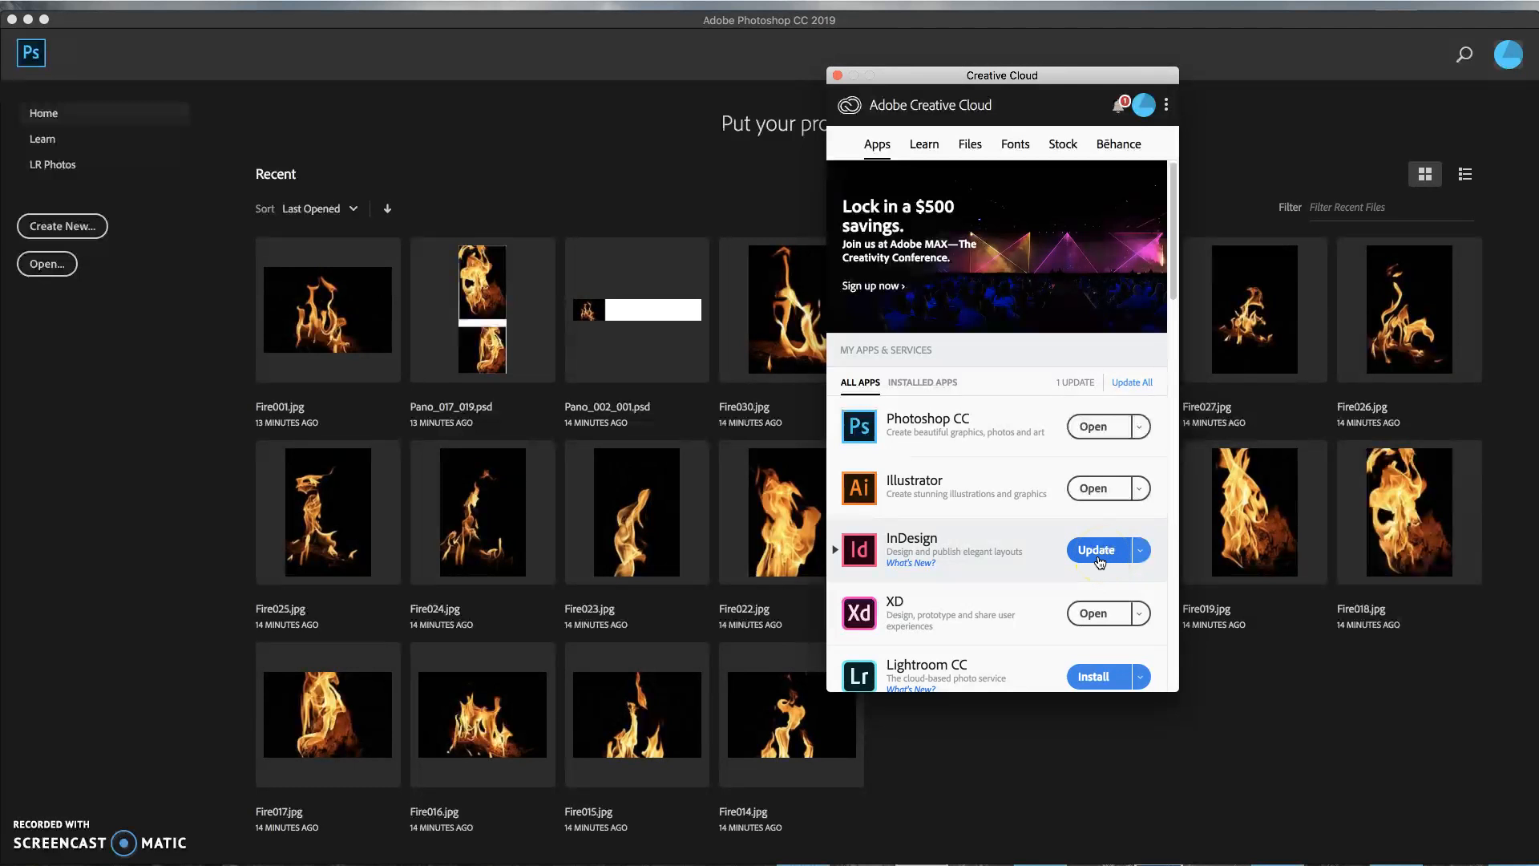
pyautogui.click(1095, 568)
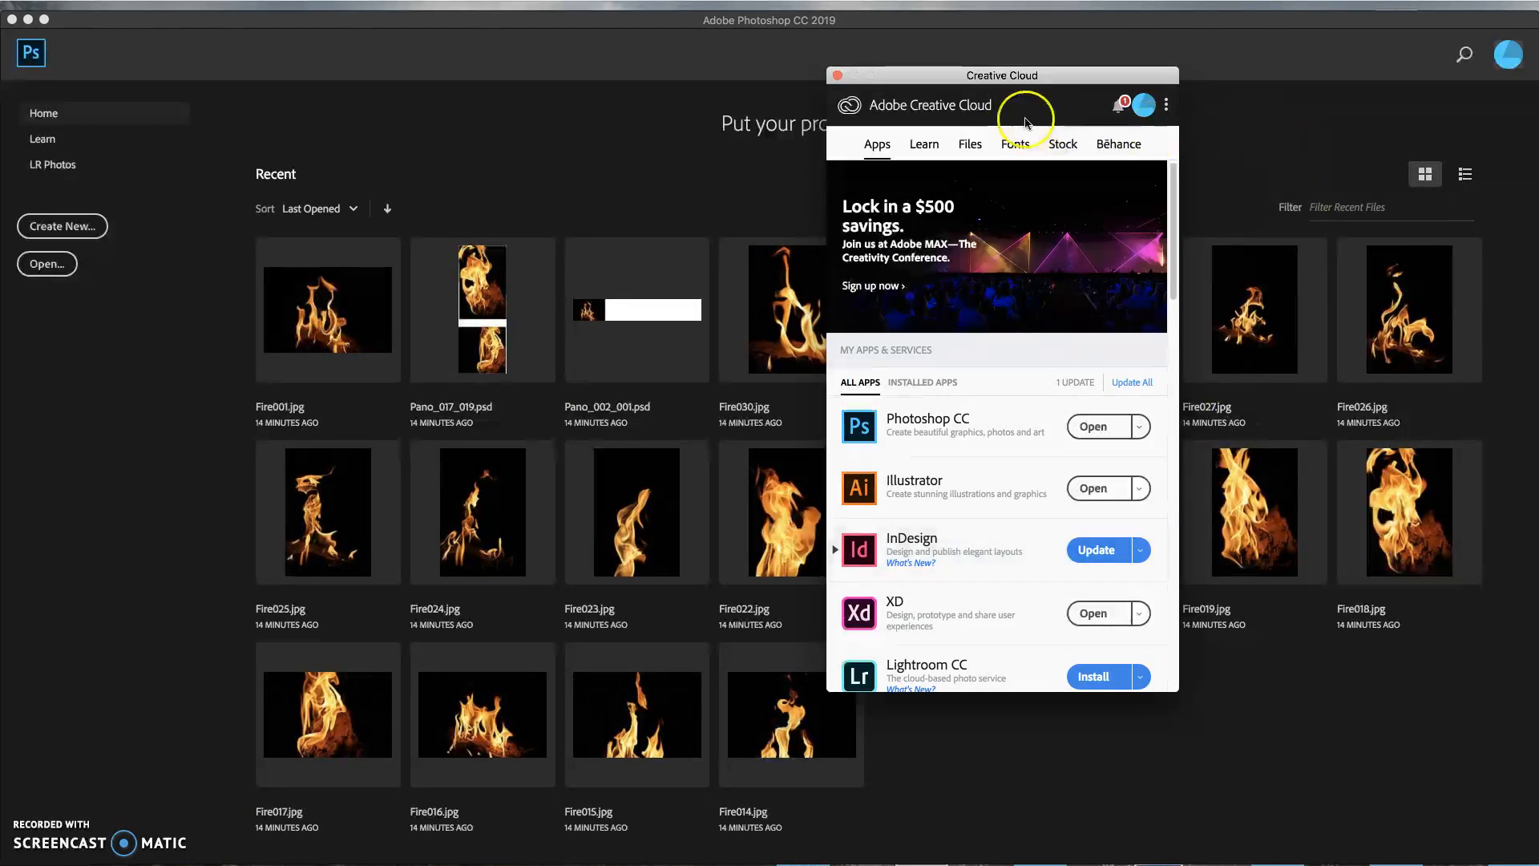
pyautogui.moveTo(942, 76); pyautogui.dragTo(1538, 100)
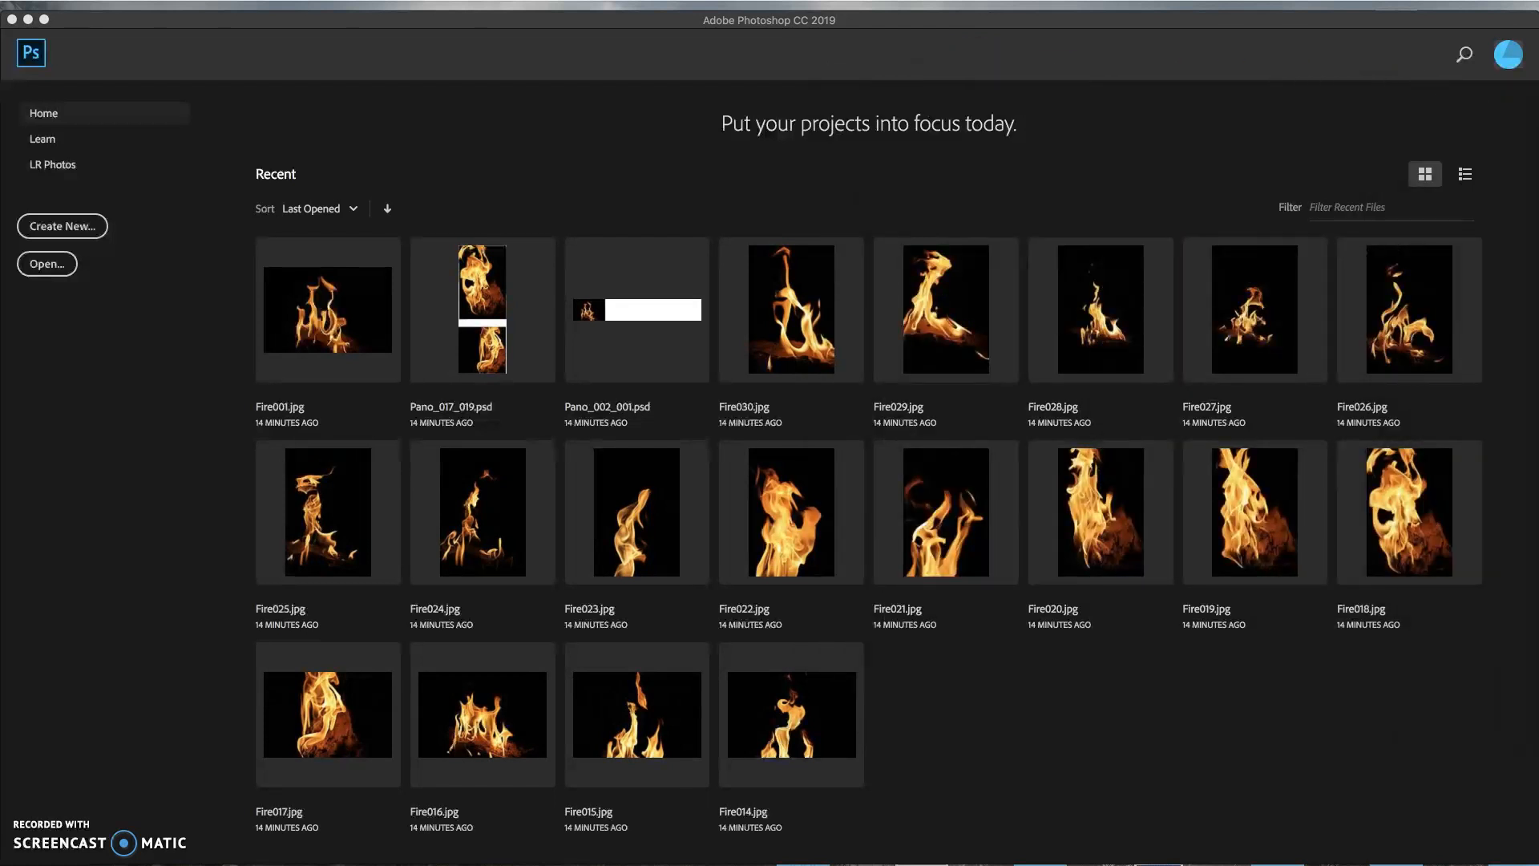
pyautogui.click(418, 504)
pyautogui.click(424, 541)
pyautogui.click(425, 425)
pyautogui.click(409, 437)
# Step: Browse in Adobe Bridge, declining the import of previous preferences and enabling the photoshop and contact sheet extensions
pyautogui.click(178, 24)
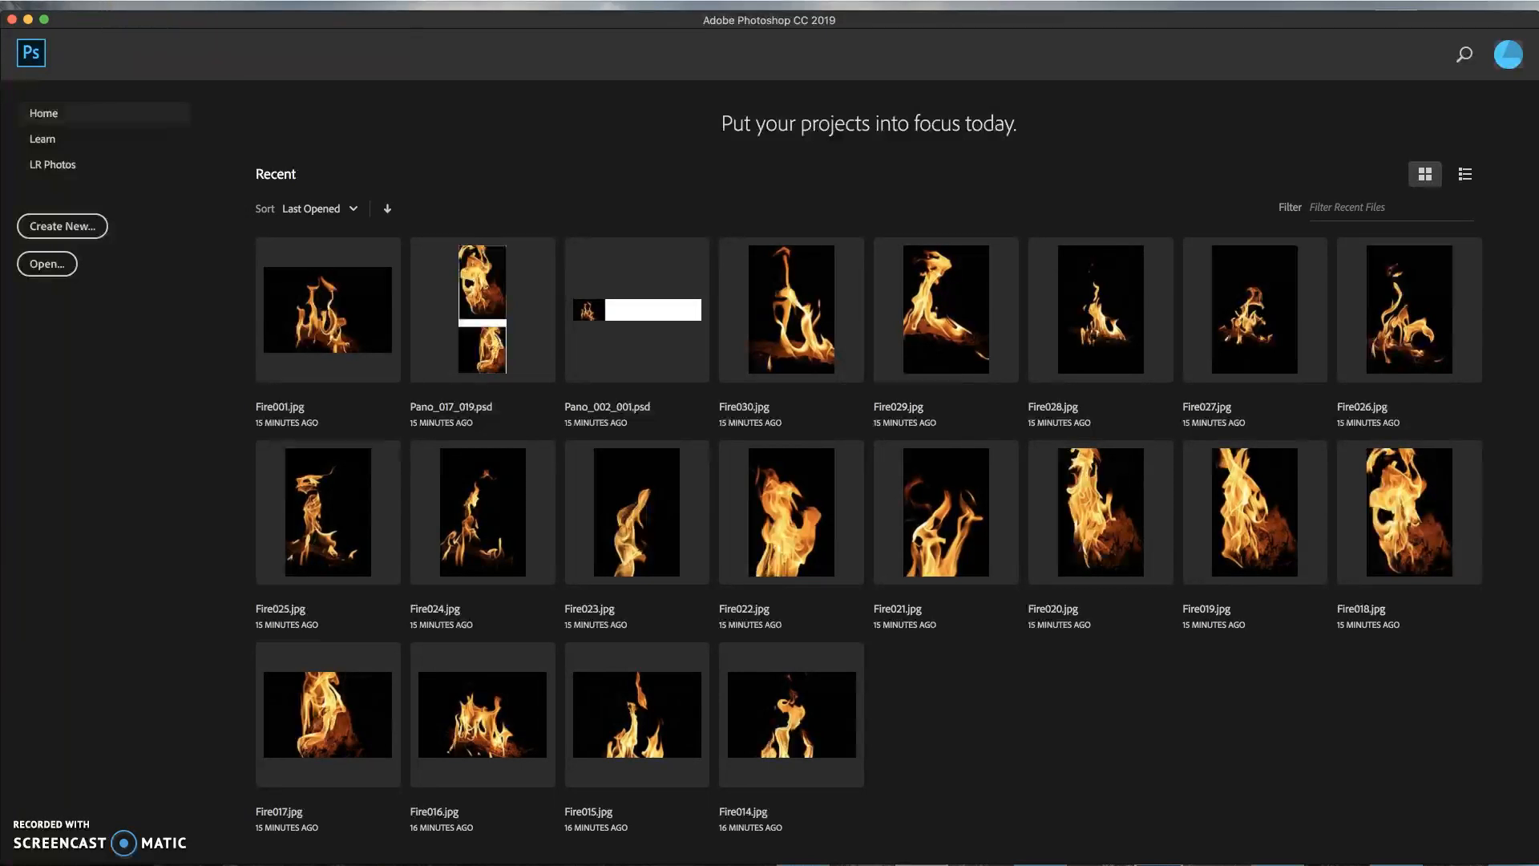
pyautogui.click(147, 1)
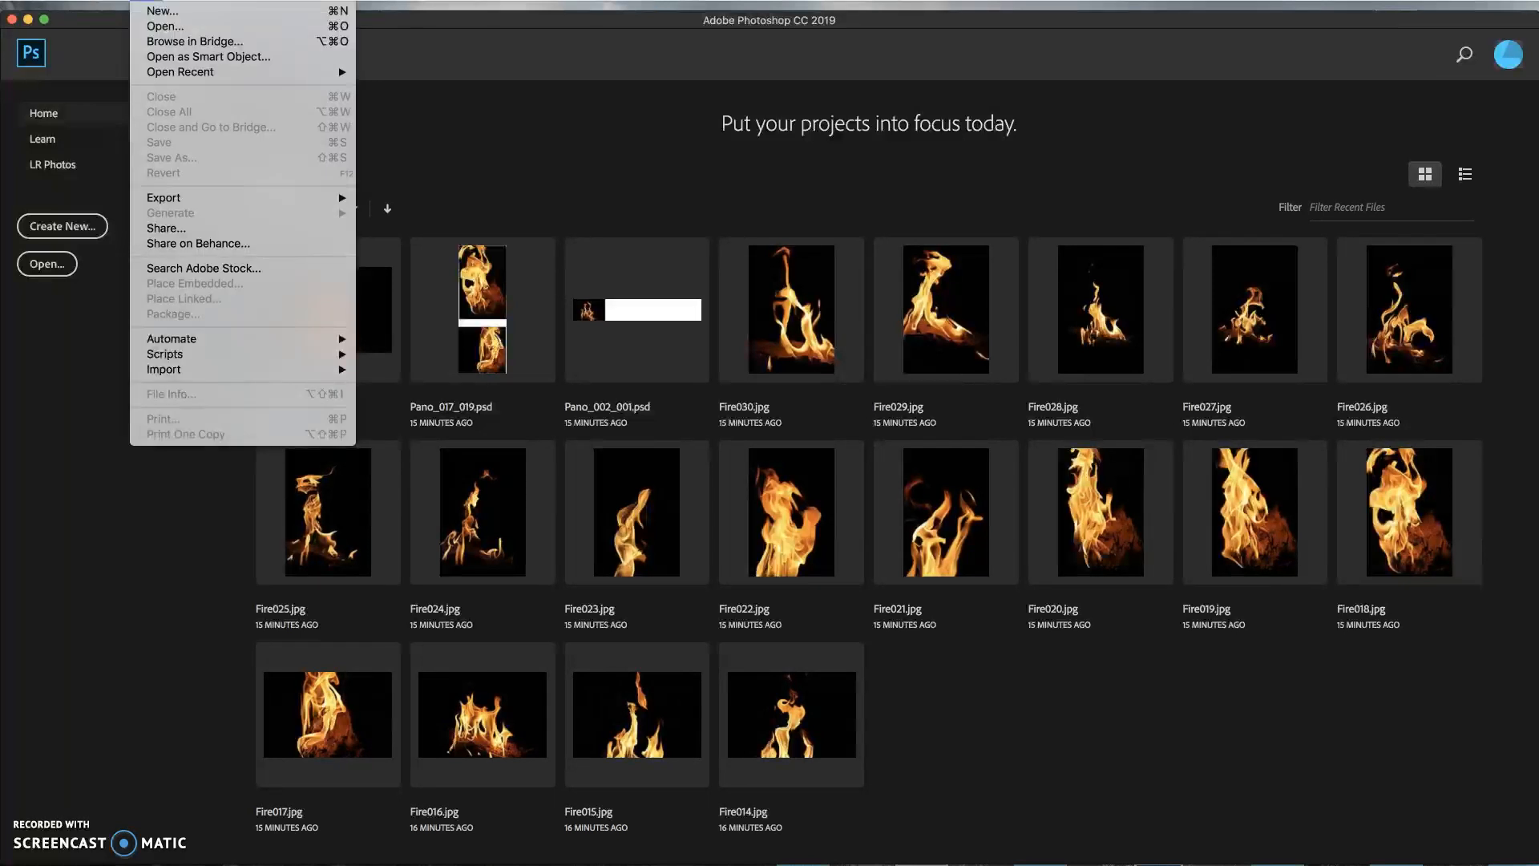
pyautogui.click(178, 50)
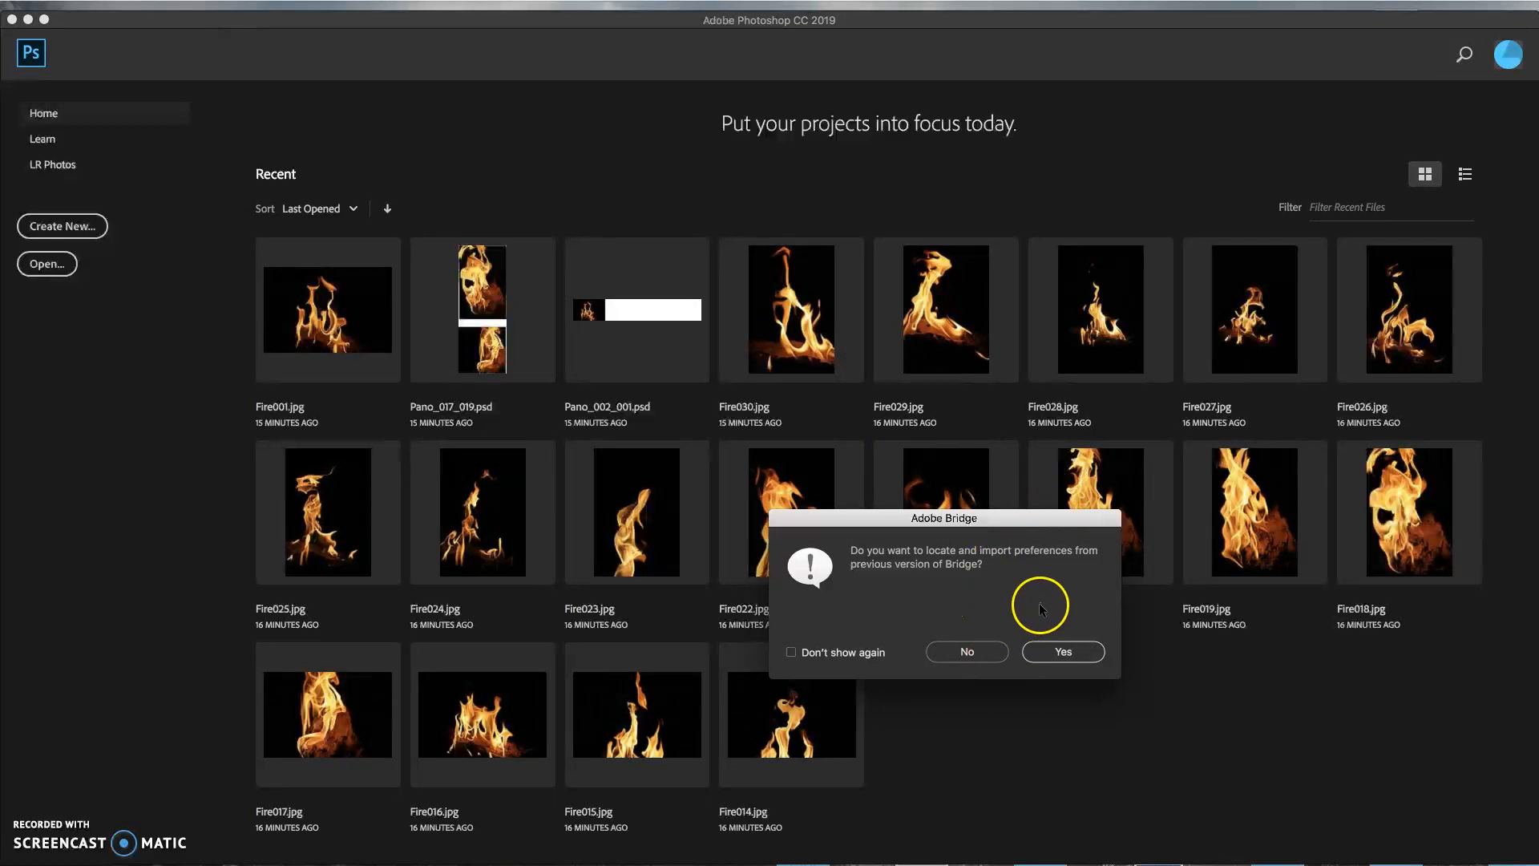
pyautogui.click(989, 655)
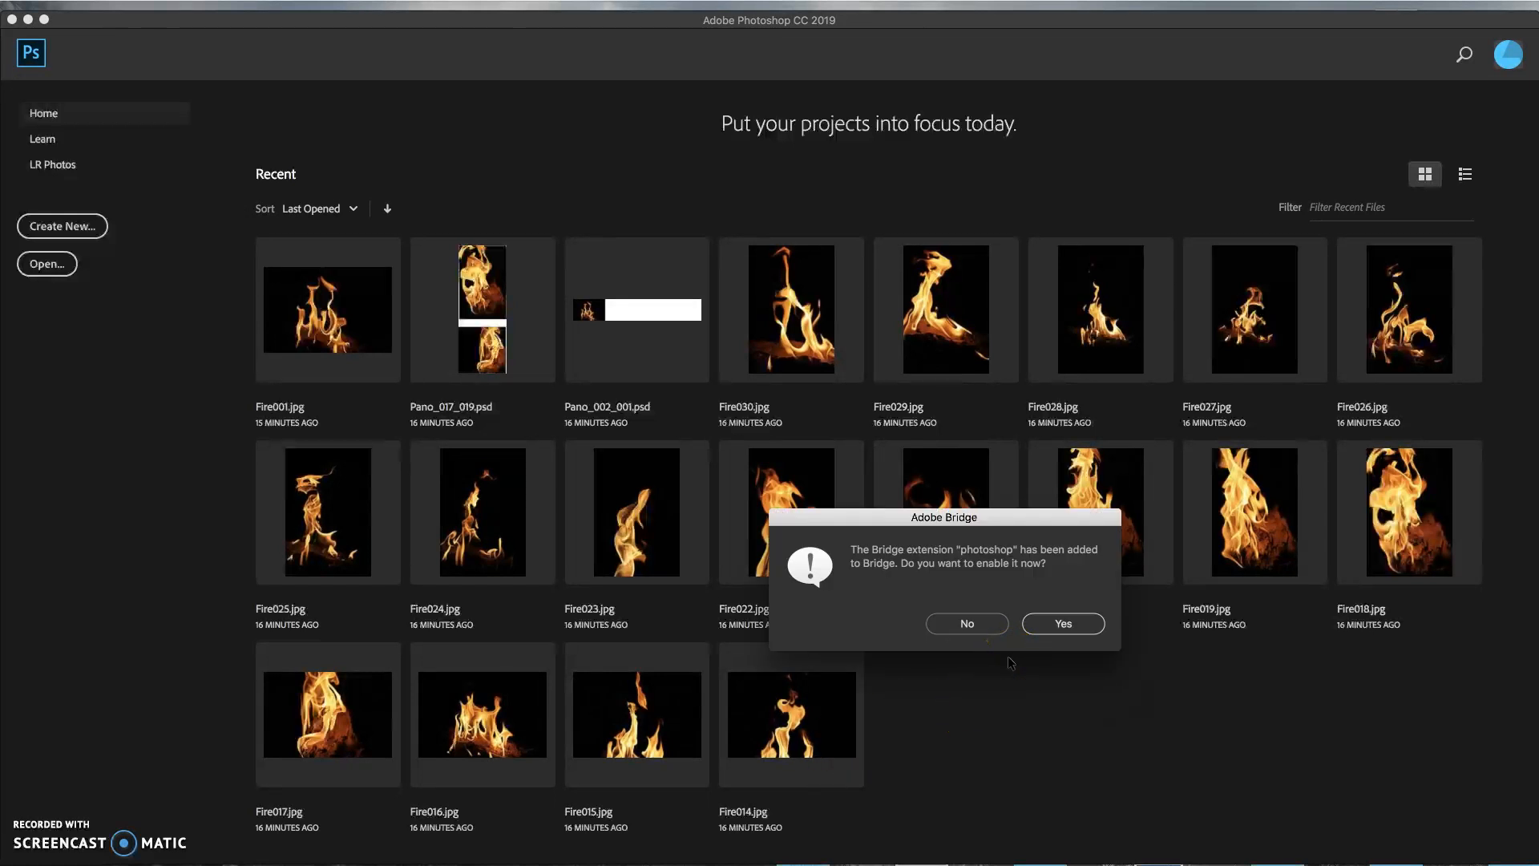
pyautogui.click(1060, 624)
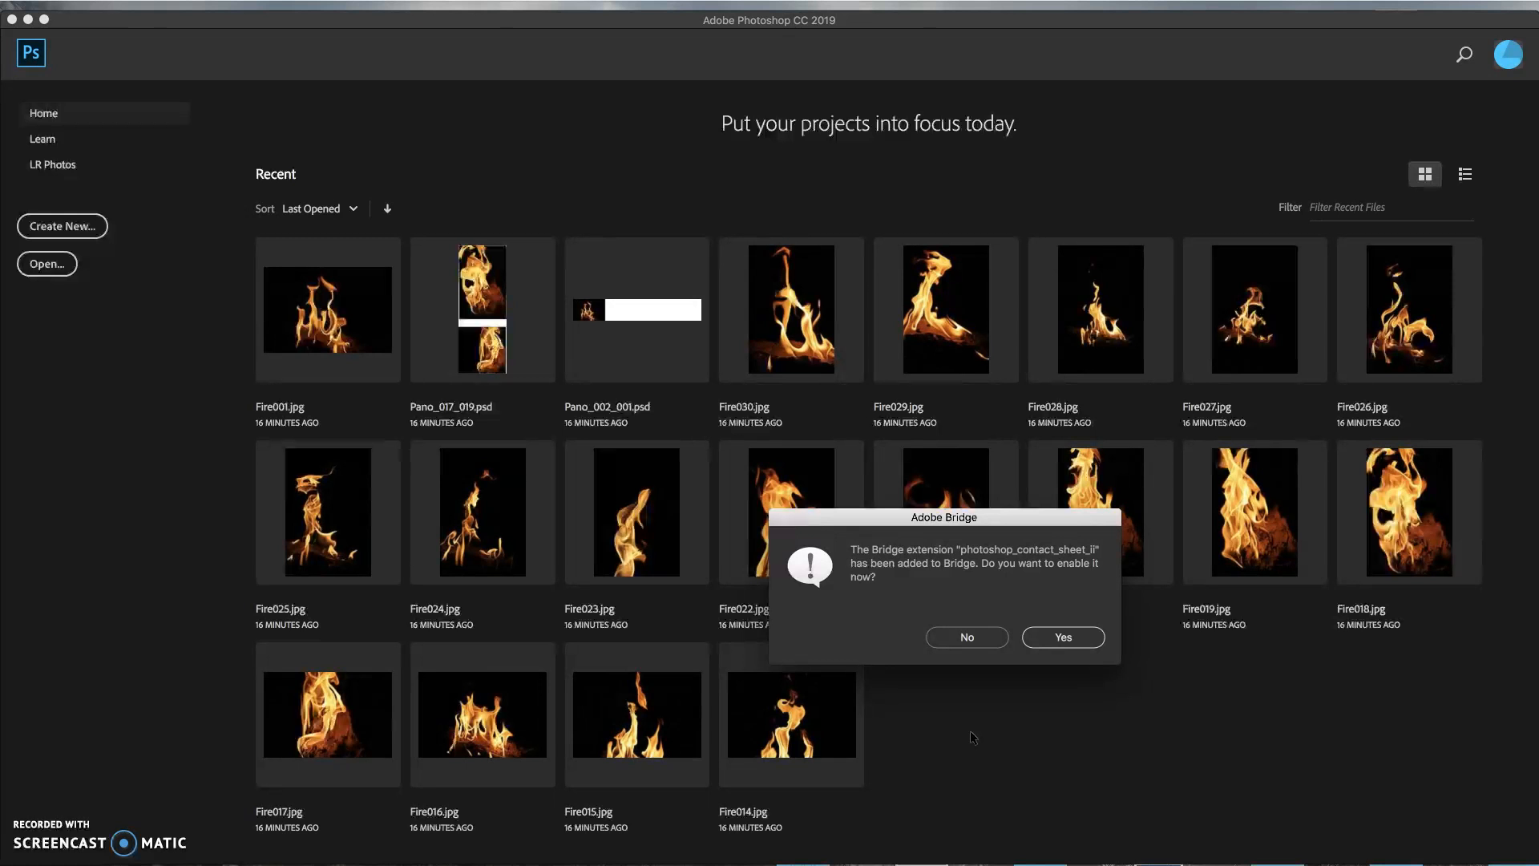
pyautogui.click(1073, 634)
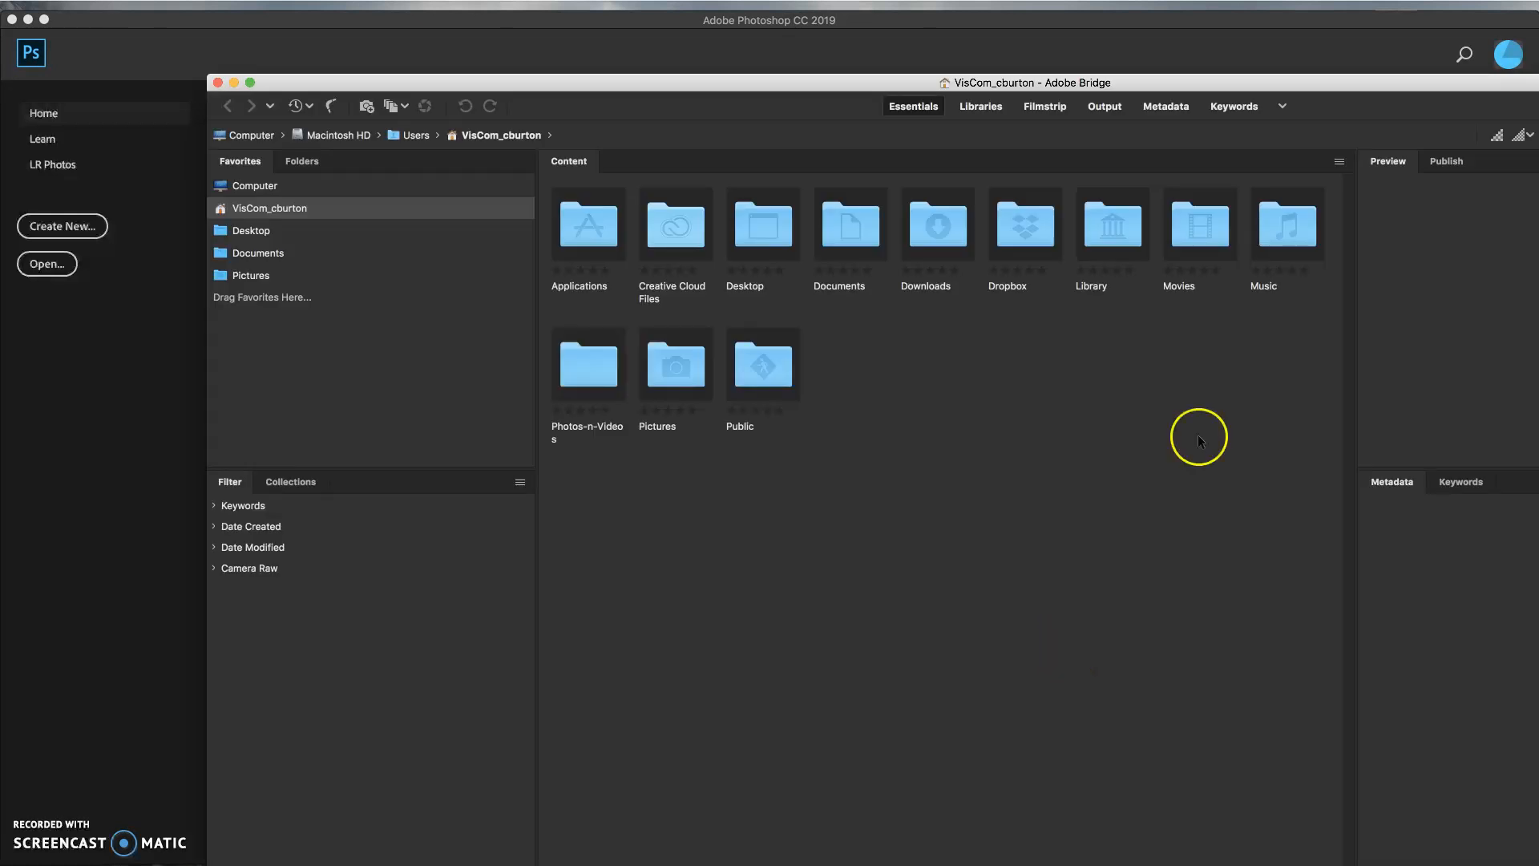
# Step: Fit the Bridge window to the screen and open the Fire folder on the Desktop
pyautogui.moveTo(1127, 82); pyautogui.dragTo(930, 9)
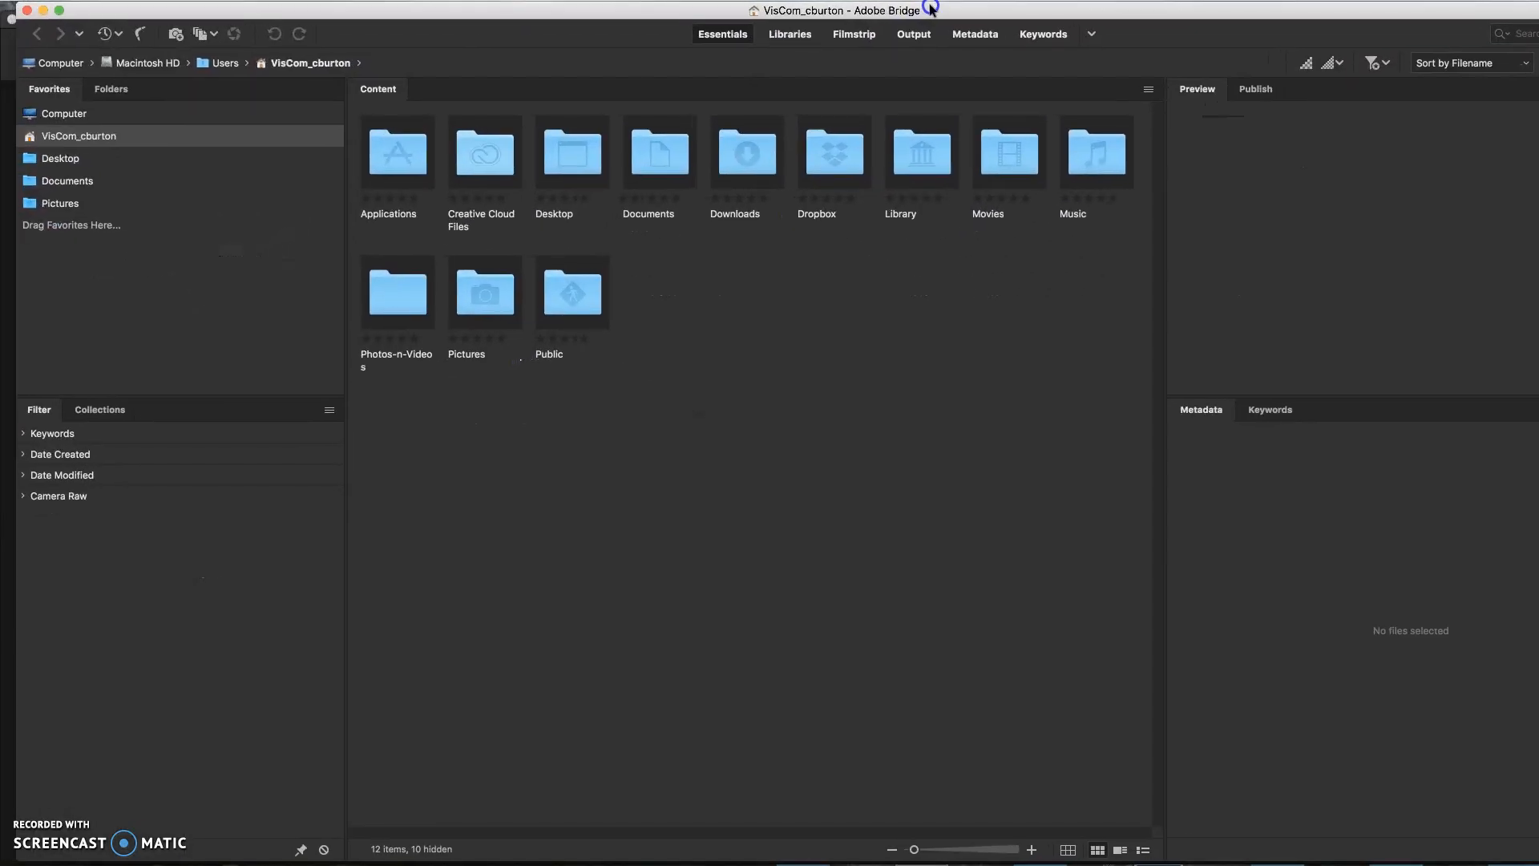
pyautogui.moveTo(1536, 433)
pyautogui.mouseDown()
pyautogui.moveTo(1404, 425)
pyautogui.moveTo(1532, 412)
pyautogui.mouseUp()
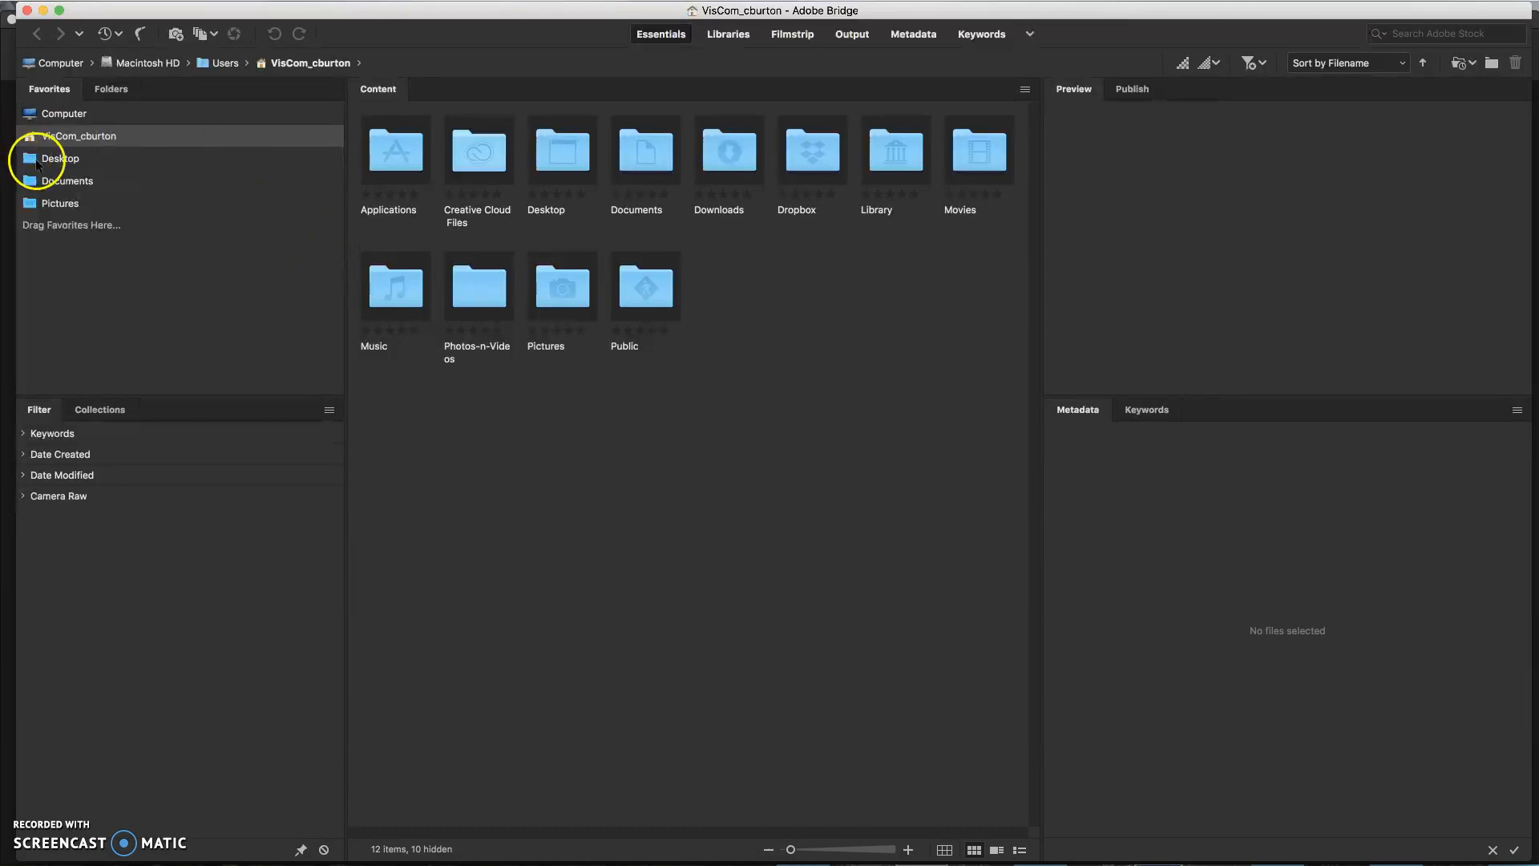
pyautogui.click(36, 163)
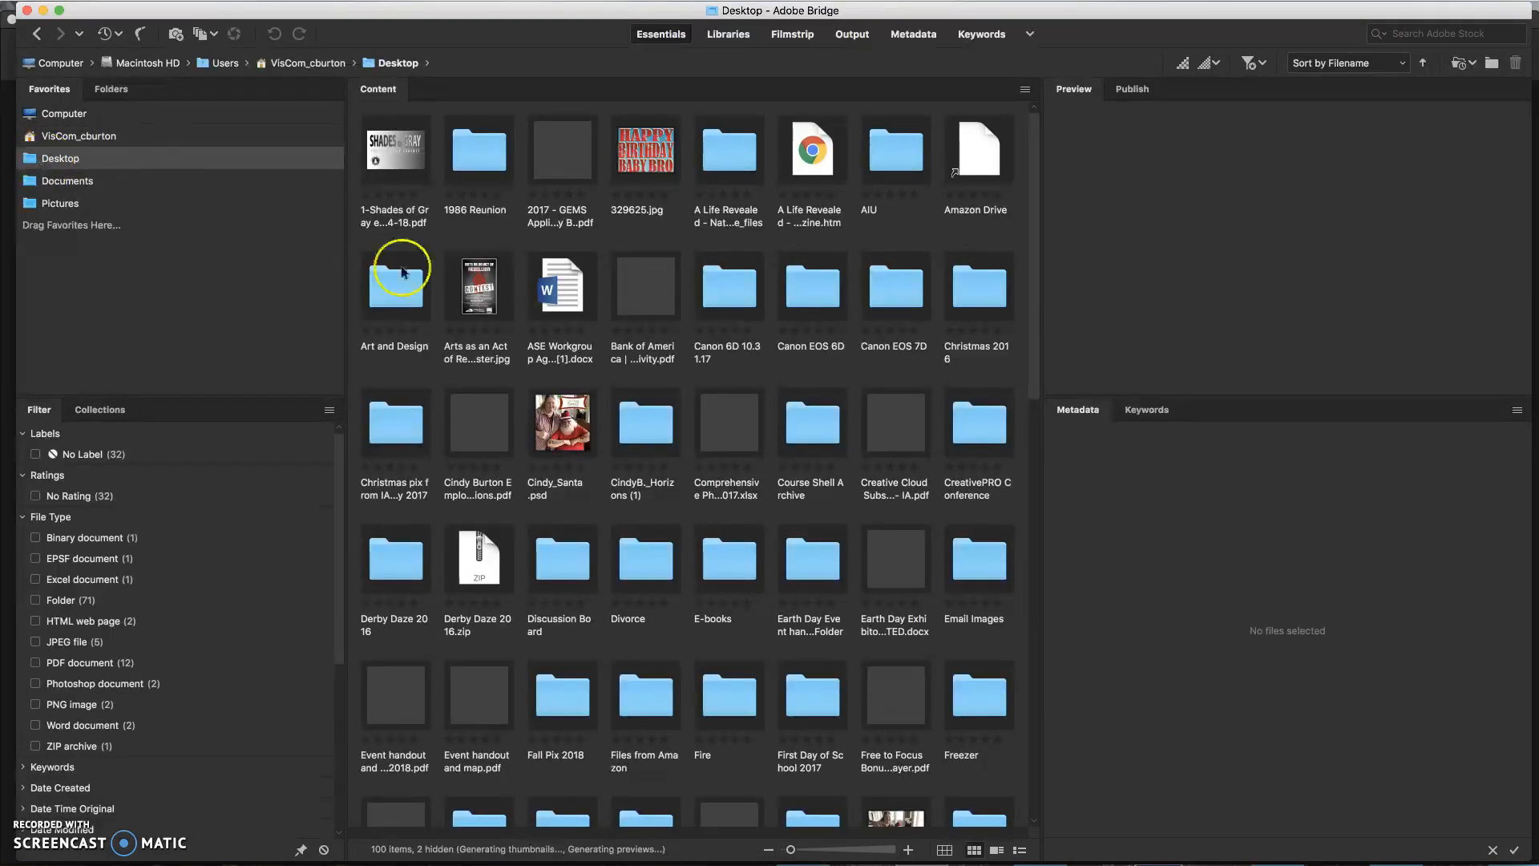
pyautogui.scroll(-10, 752, 670)
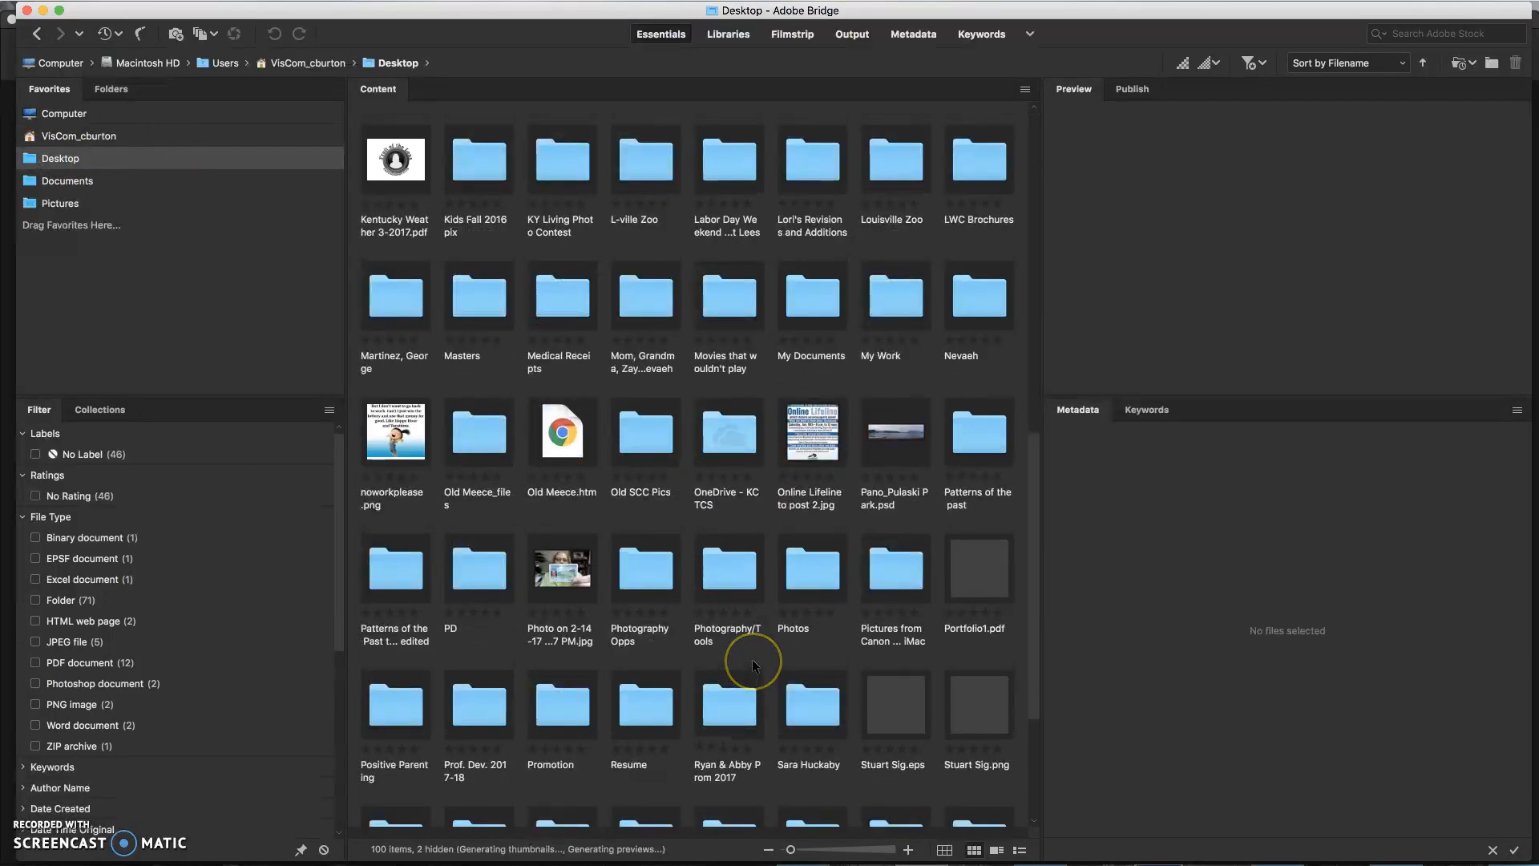
pyautogui.scroll(3, 754, 667)
pyautogui.scroll(2, 754, 665)
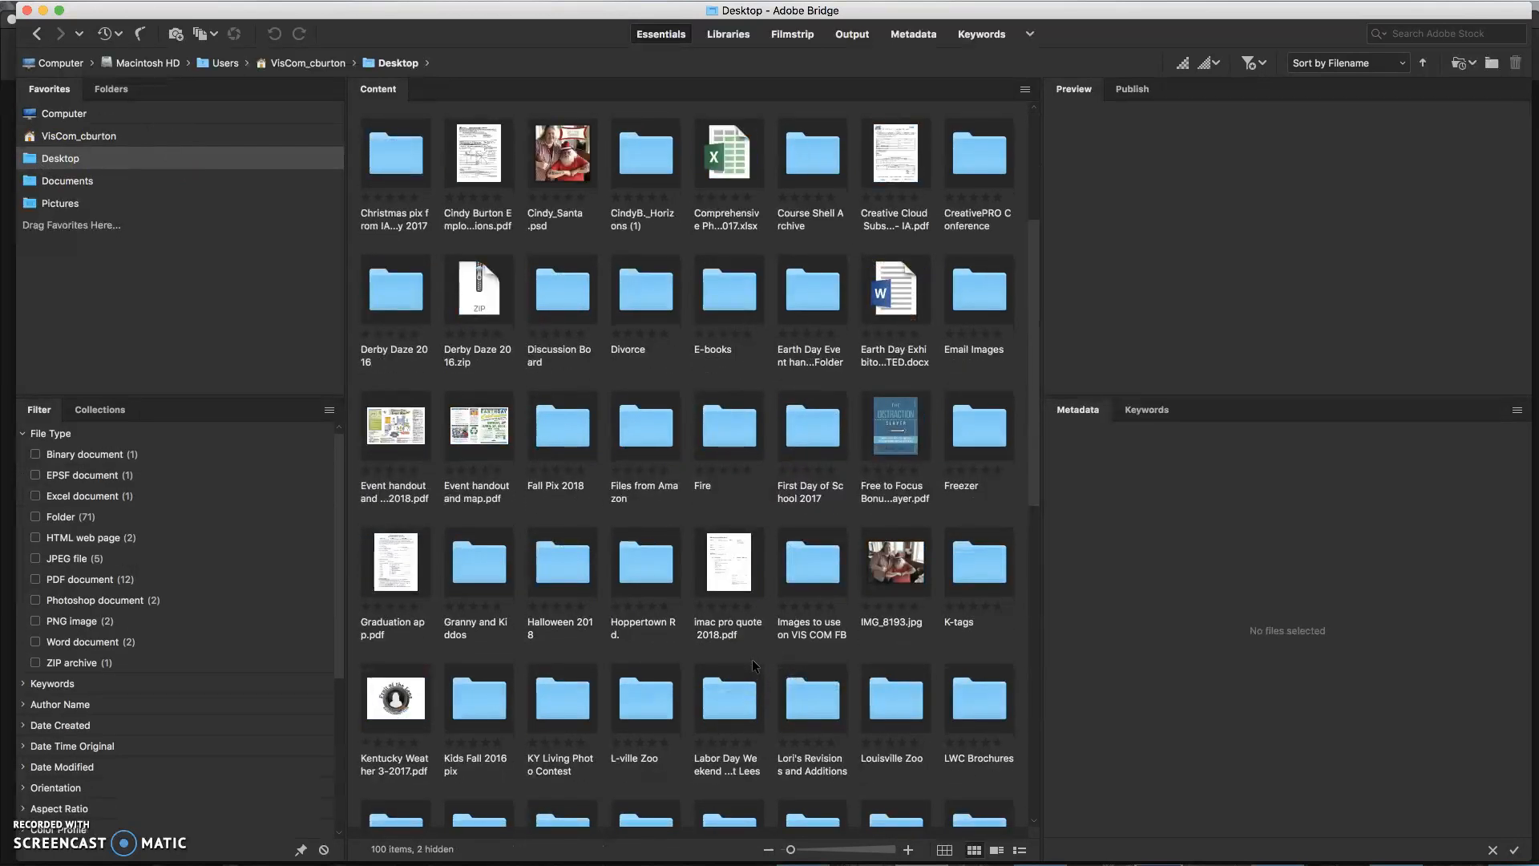
pyautogui.doubleClick(731, 429)
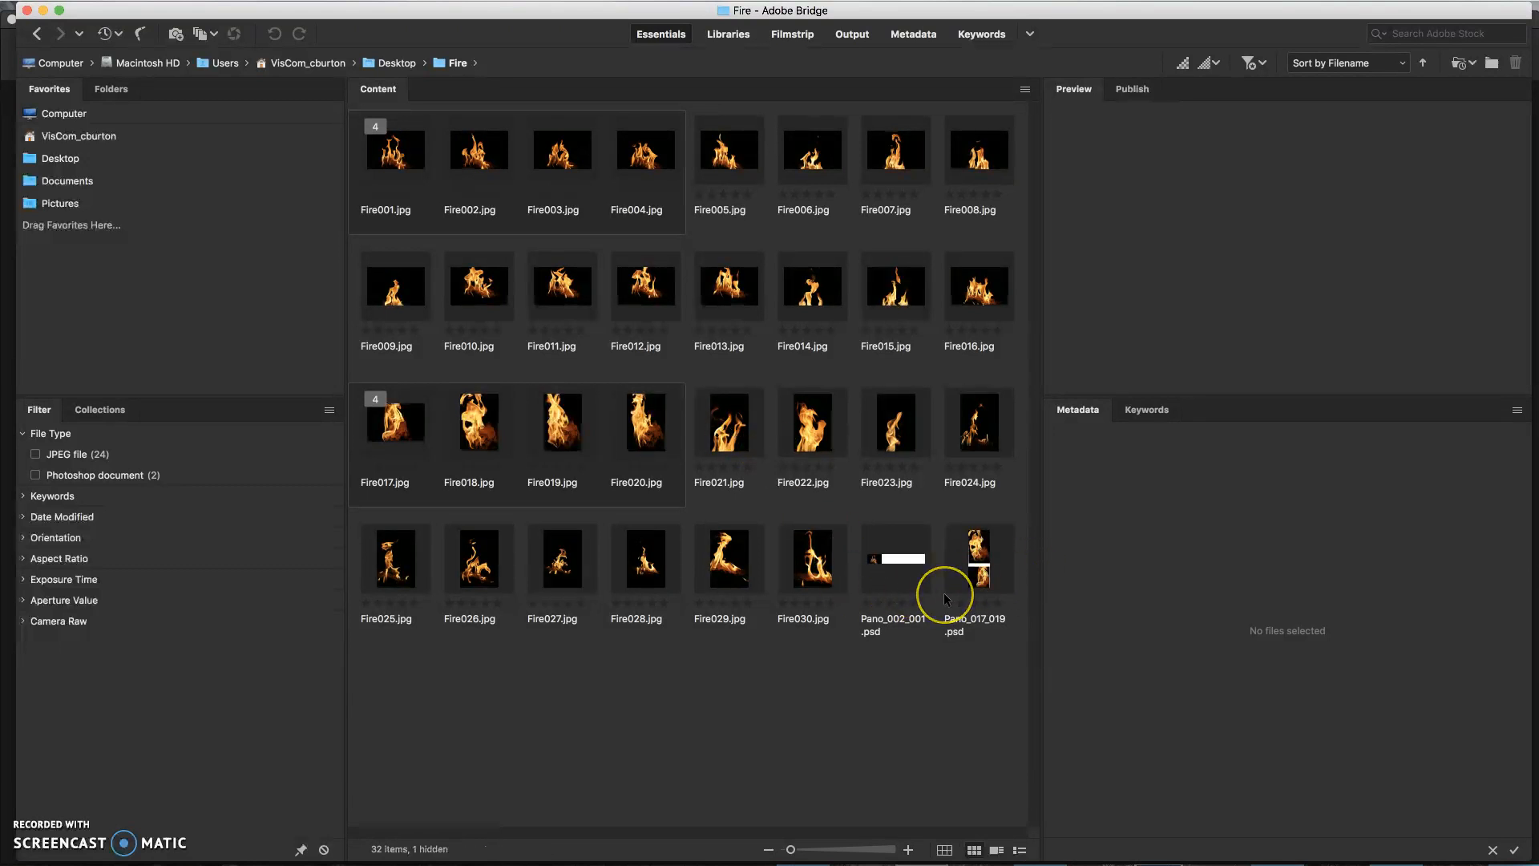
pyautogui.click(814, 561)
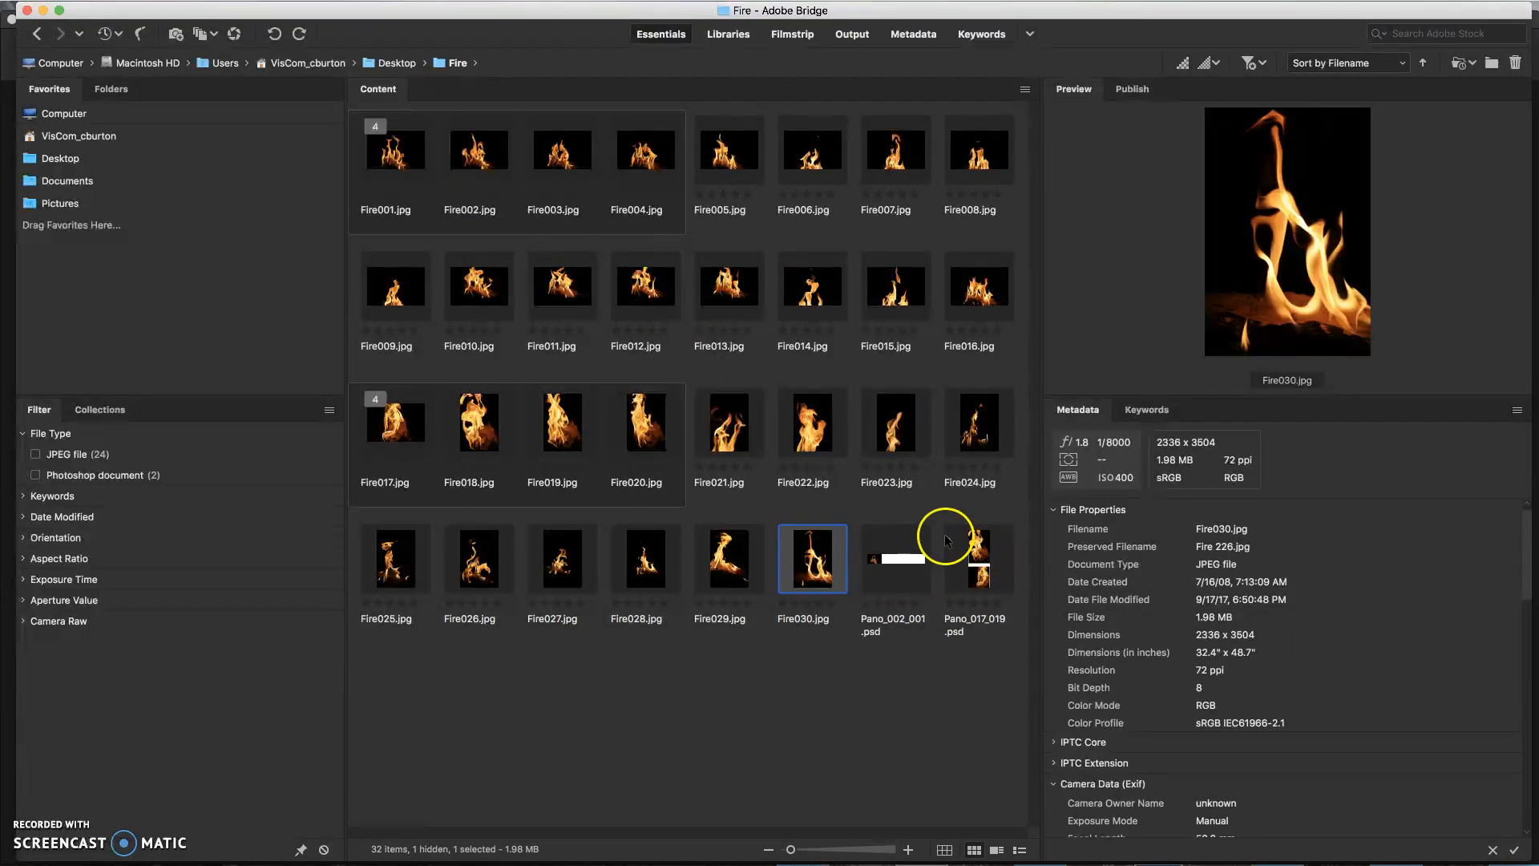
pyautogui.keyDown('shift'); pyautogui.click(370, 152); pyautogui.keyUp('shift')
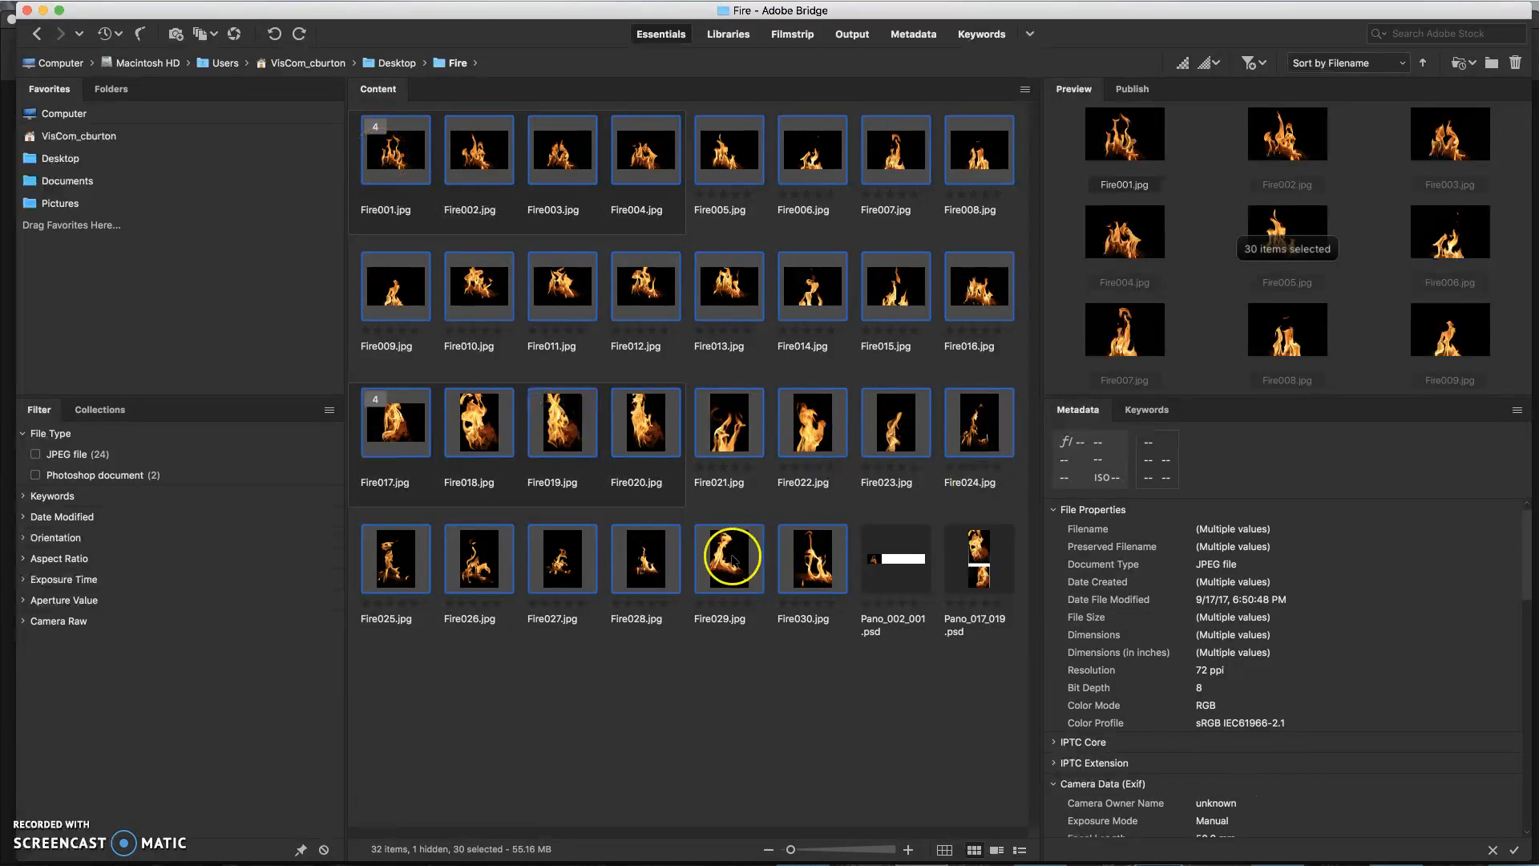
pyautogui.click(672, 692)
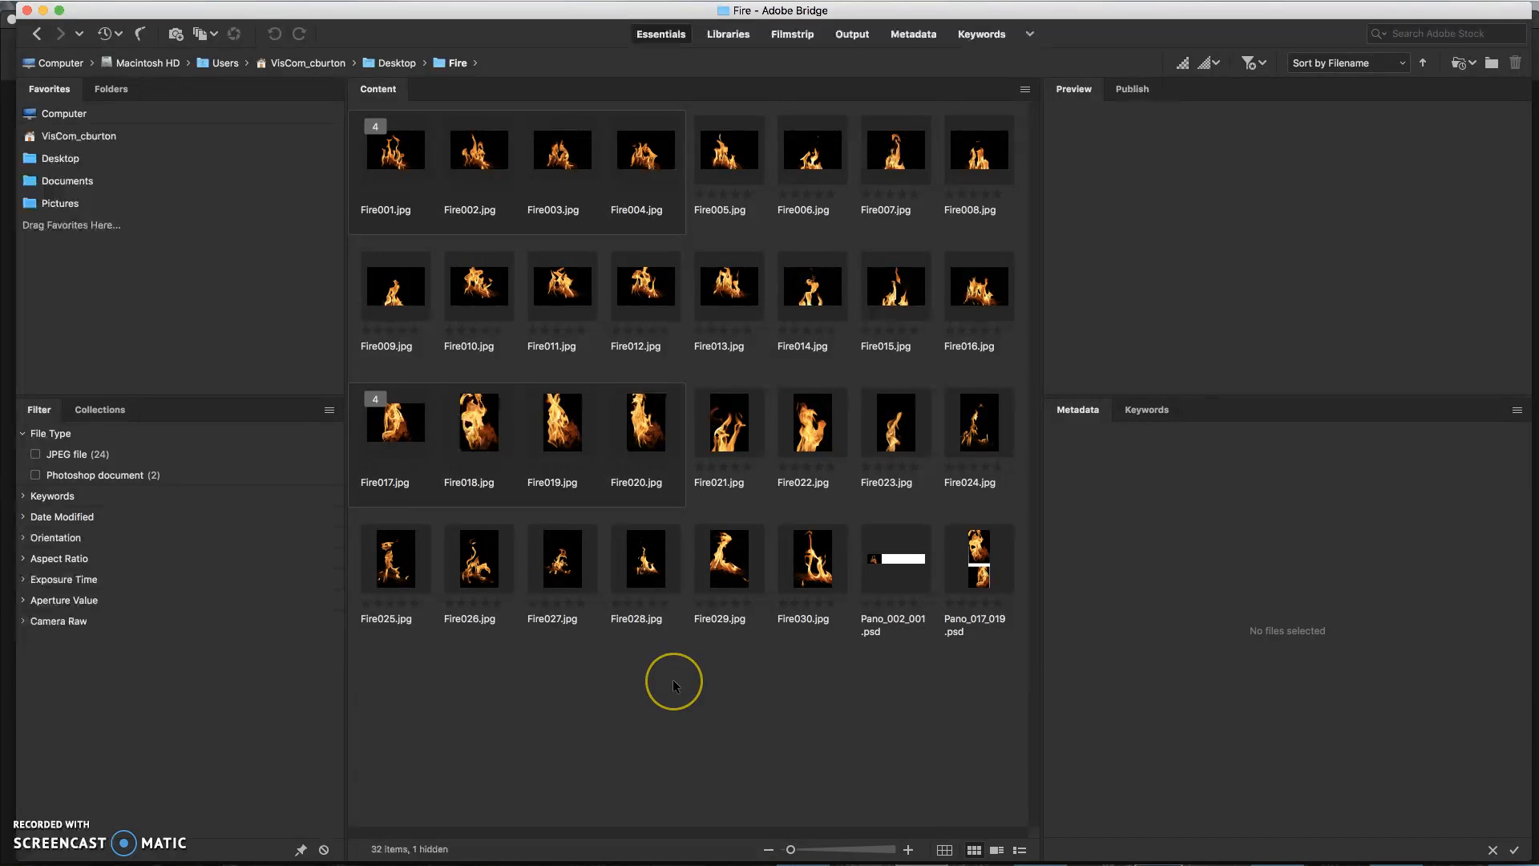
# Step: Load Fire001.jpg through Fire030.jpg as layers of one Photoshop document, leaving out the two Pano PSD files
pyautogui.press('super+a')
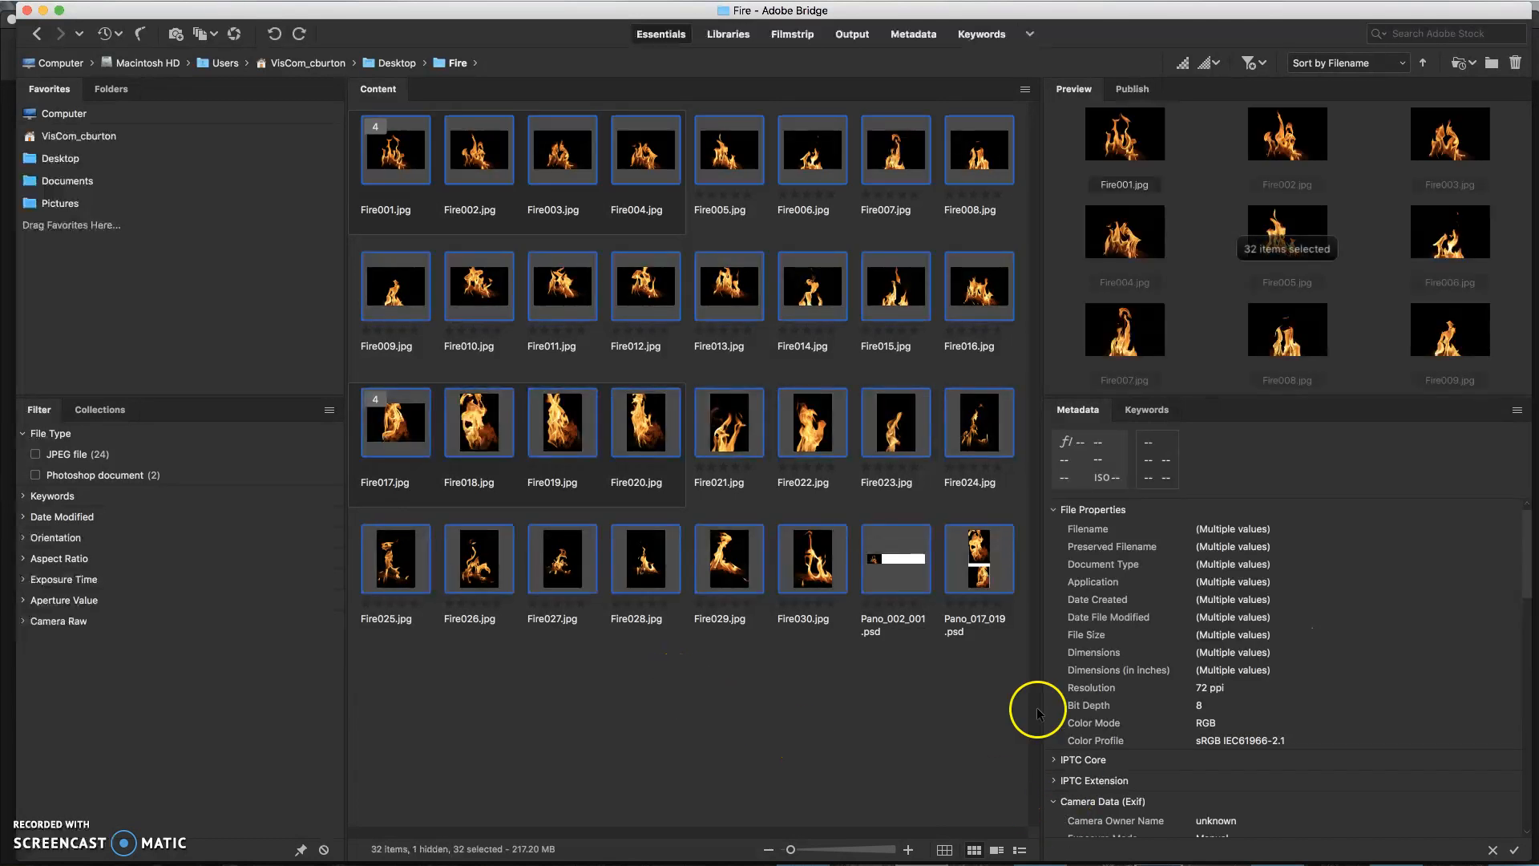
pyautogui.keyDown('super'); pyautogui.click(880, 579); pyautogui.keyUp('super')
pyautogui.keyDown('super'); pyautogui.click(987, 557); pyautogui.keyUp('super')
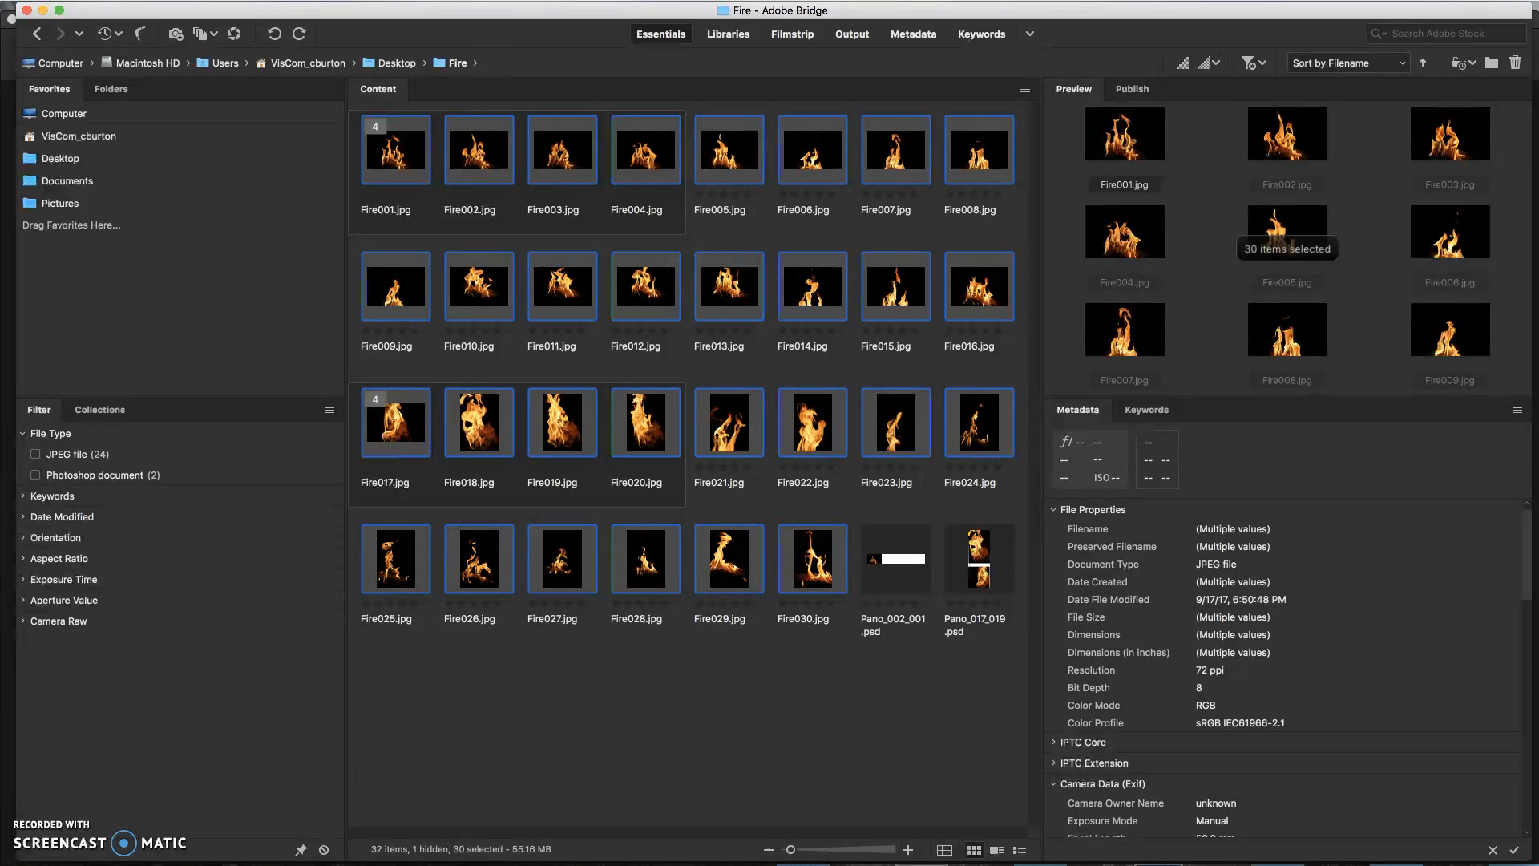
pyautogui.click(395, 2)
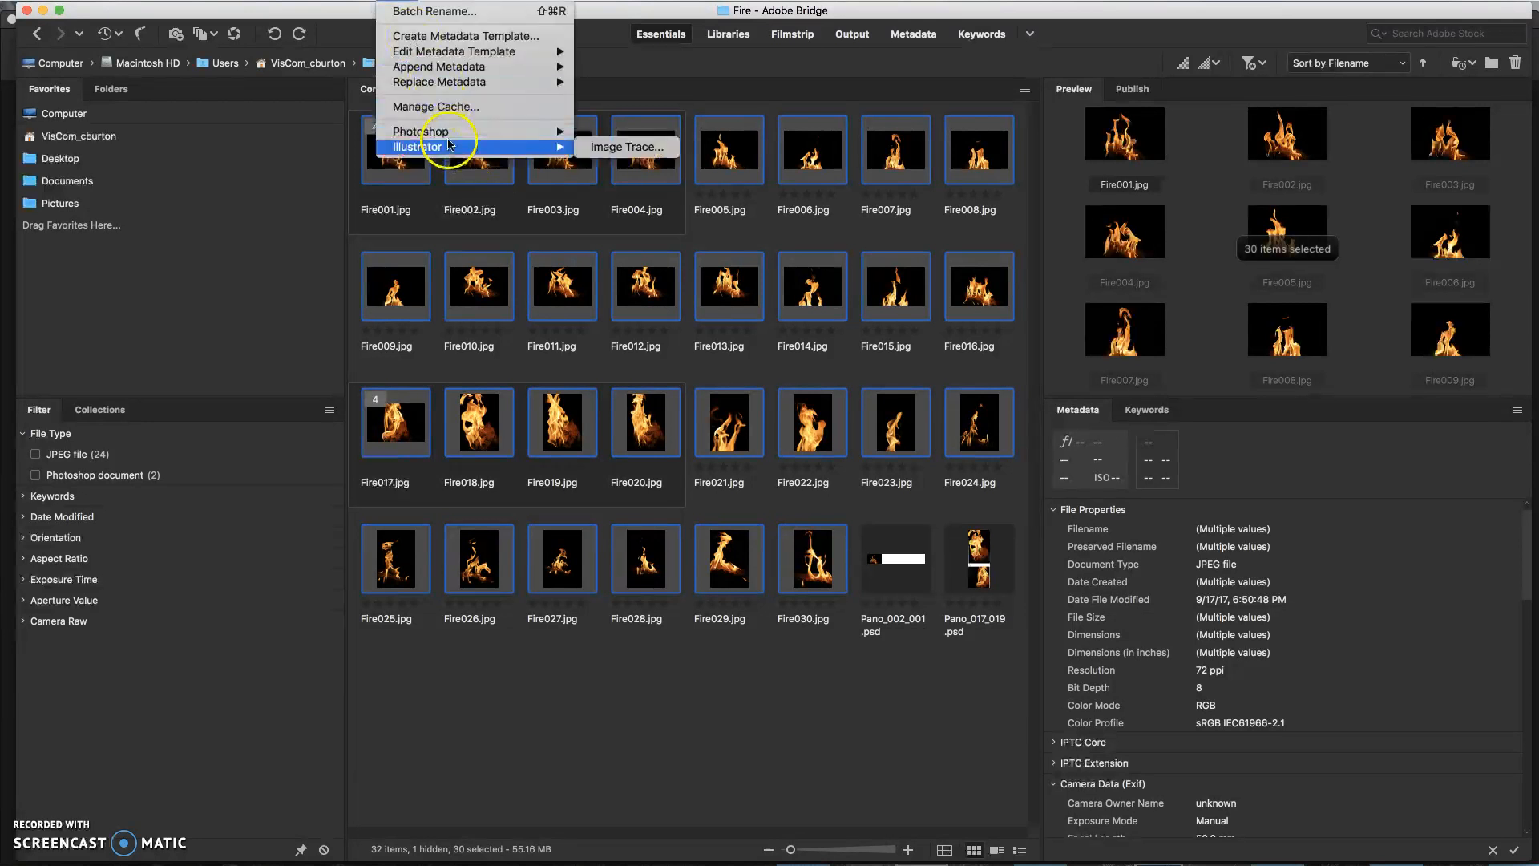
pyautogui.moveTo(437, 135)
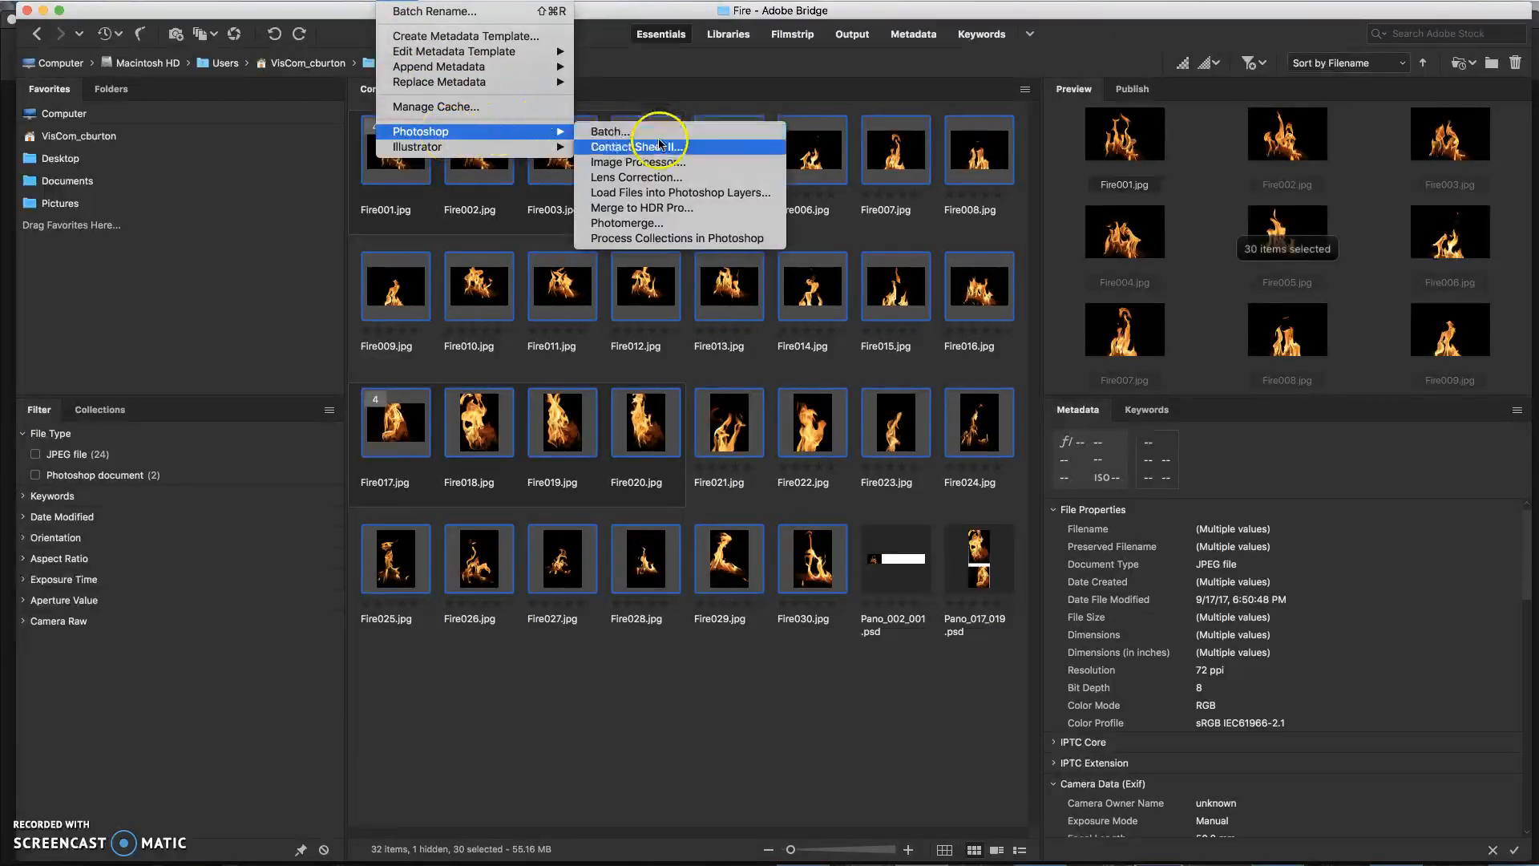
pyautogui.click(655, 201)
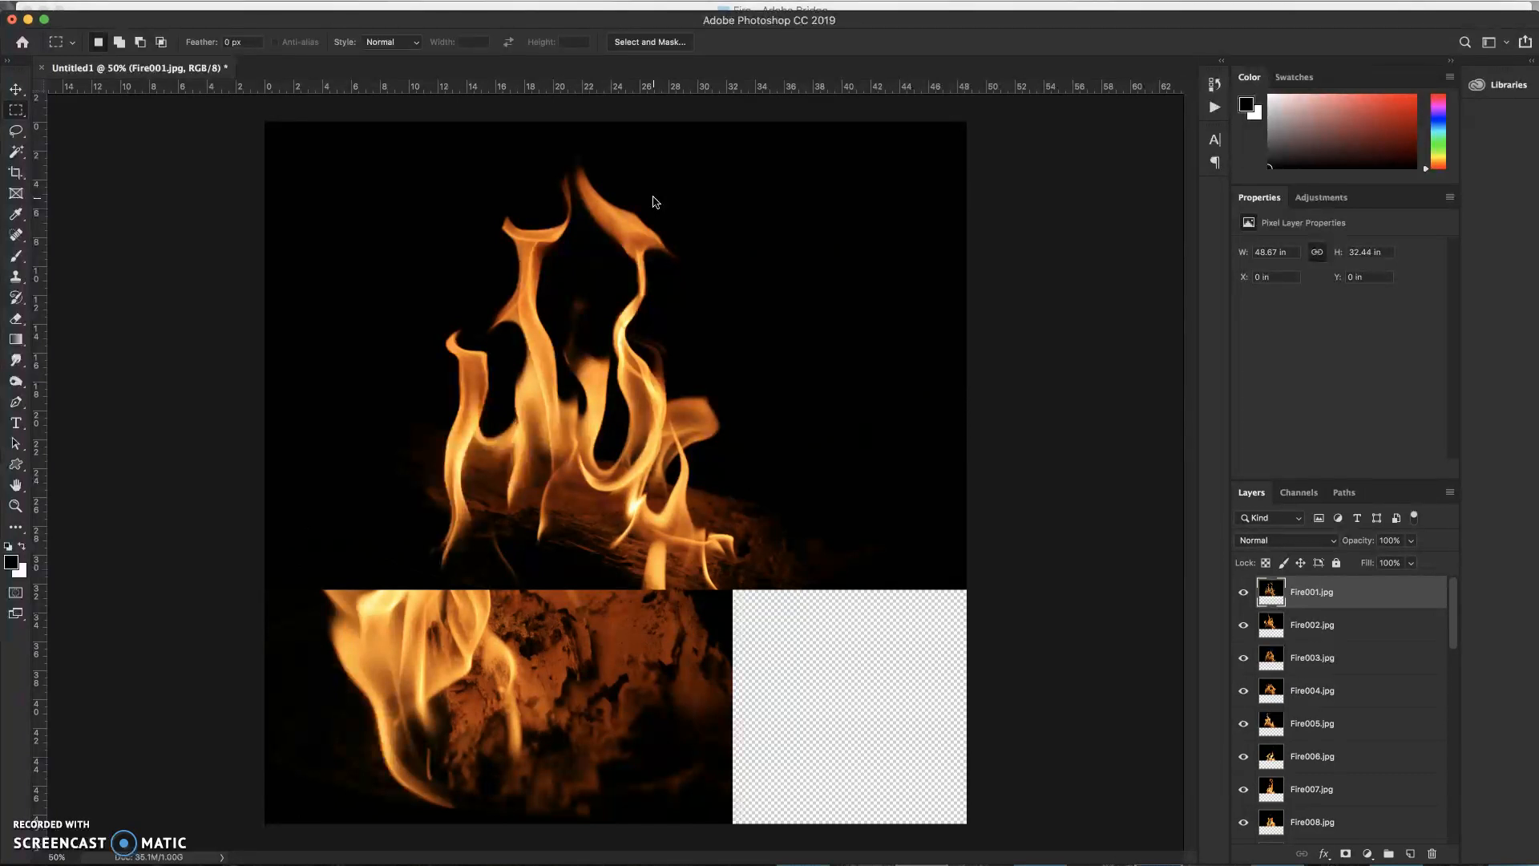
# Step: Set the canvas size to 8000 by 8000 pixels with the anchor in the centre
pyautogui.press('super+alt+c')
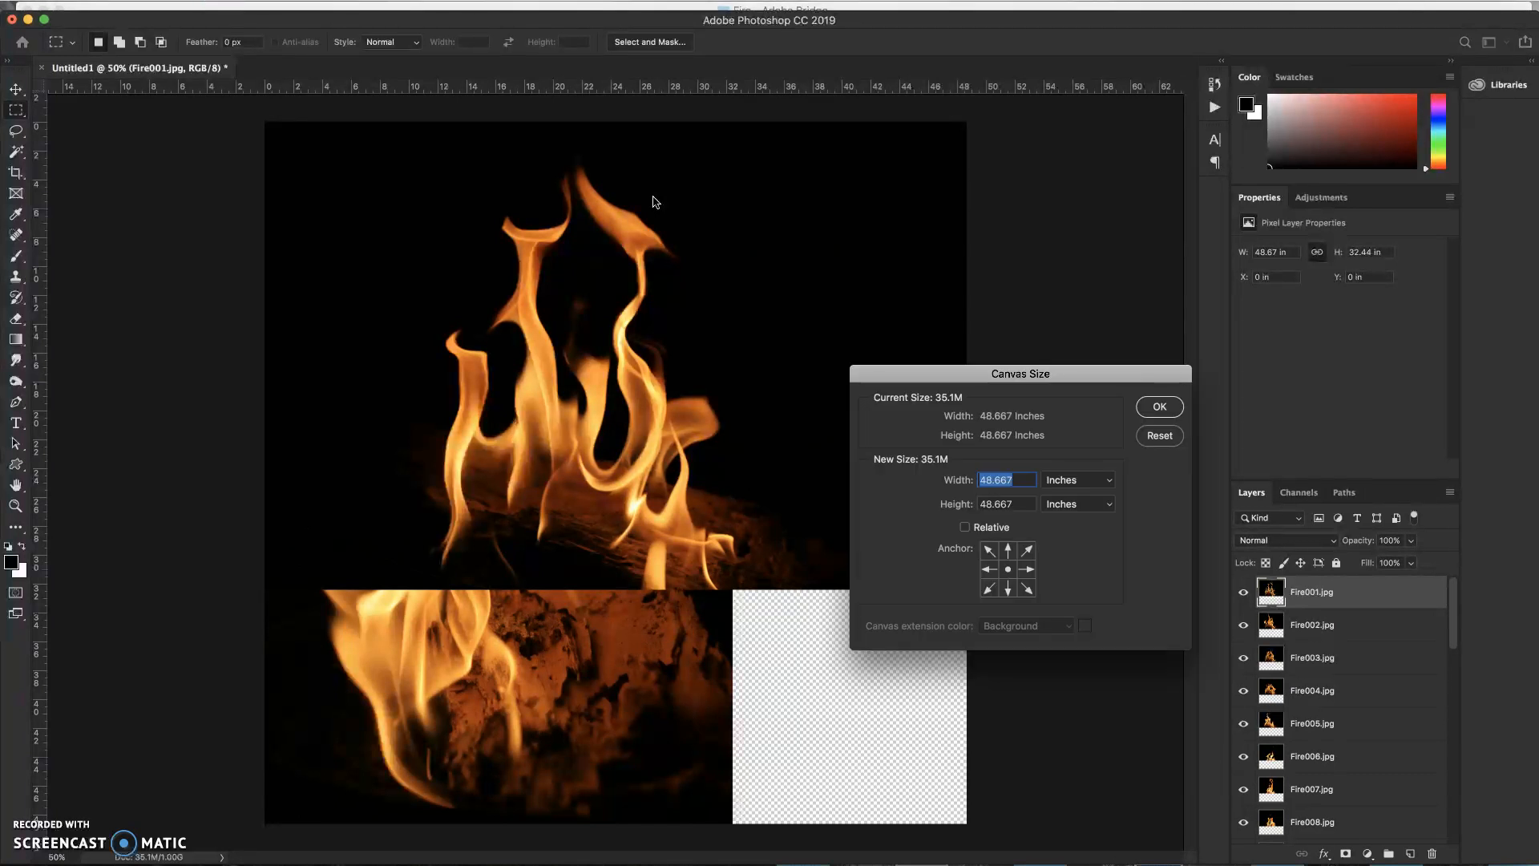
pyautogui.click(664, 198)
pyautogui.write('8000')
pyautogui.click(1111, 481)
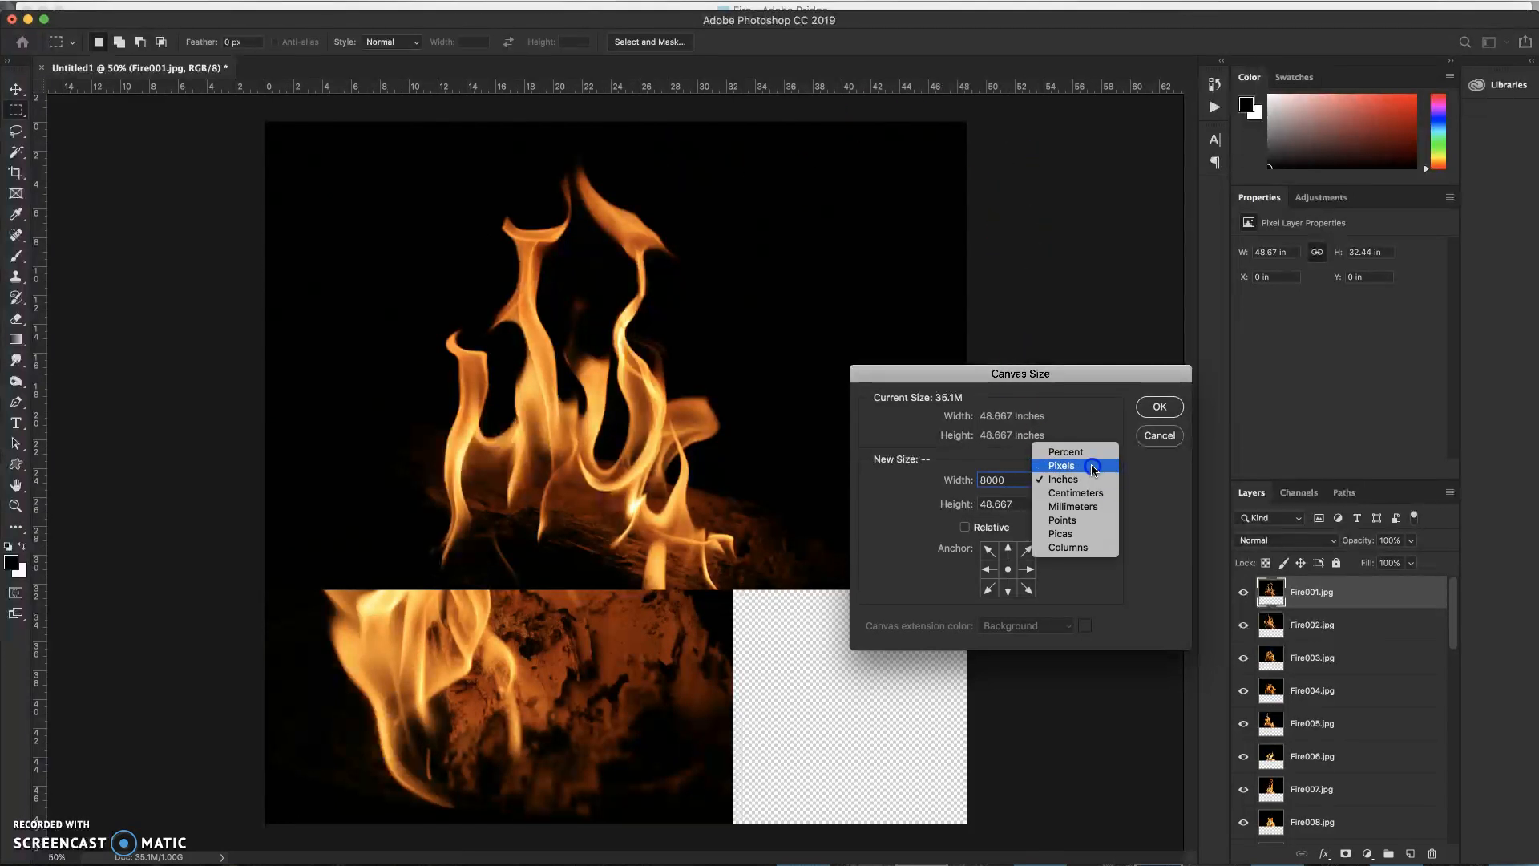
pyautogui.click(1094, 465)
pyautogui.write('8000')
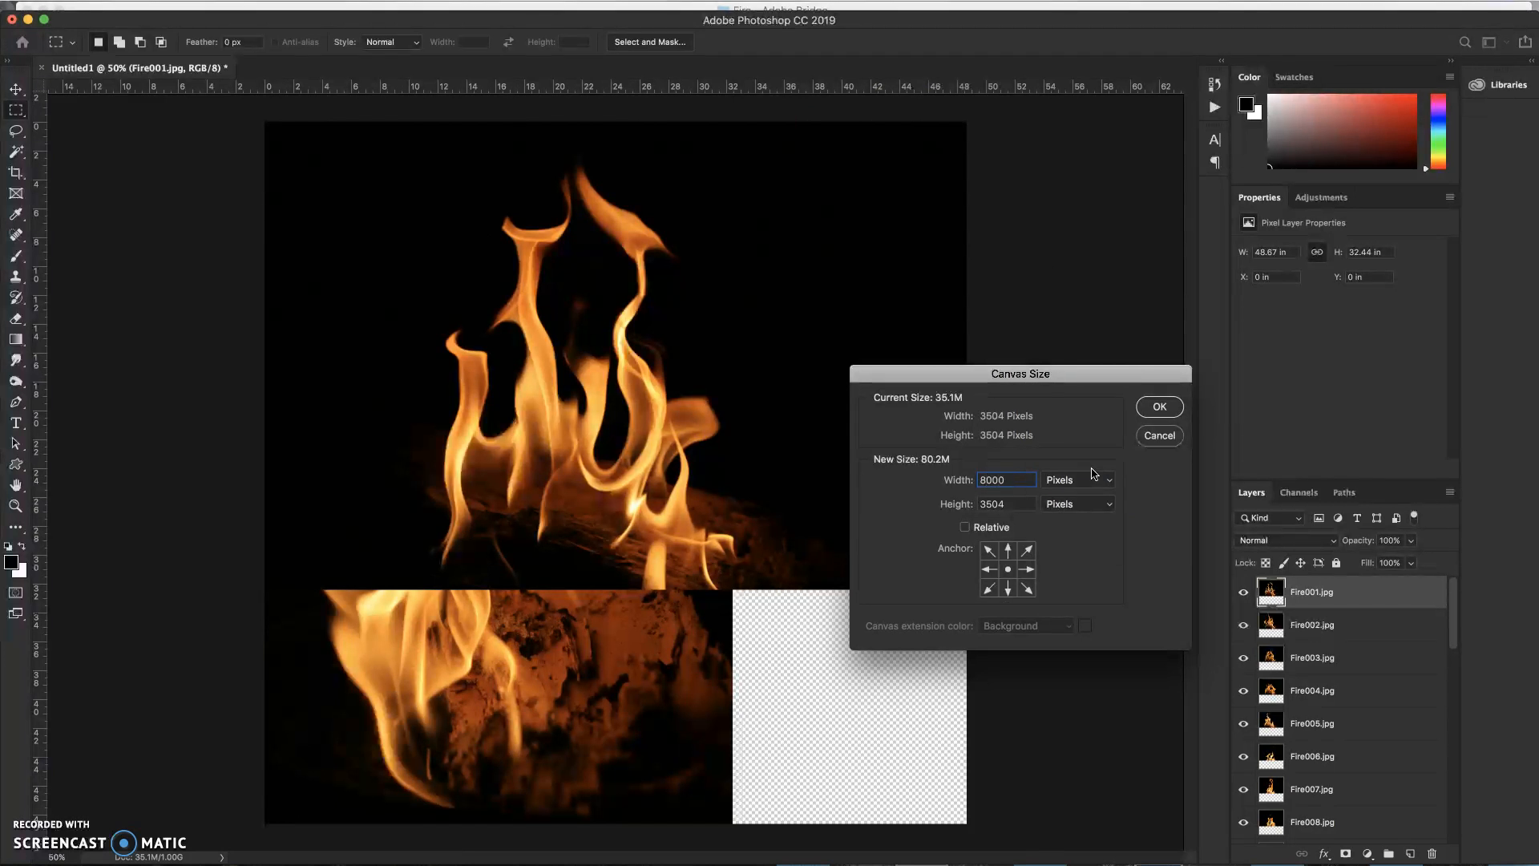
pyautogui.click(958, 510)
pyautogui.write('8000')
pyautogui.click(1089, 562)
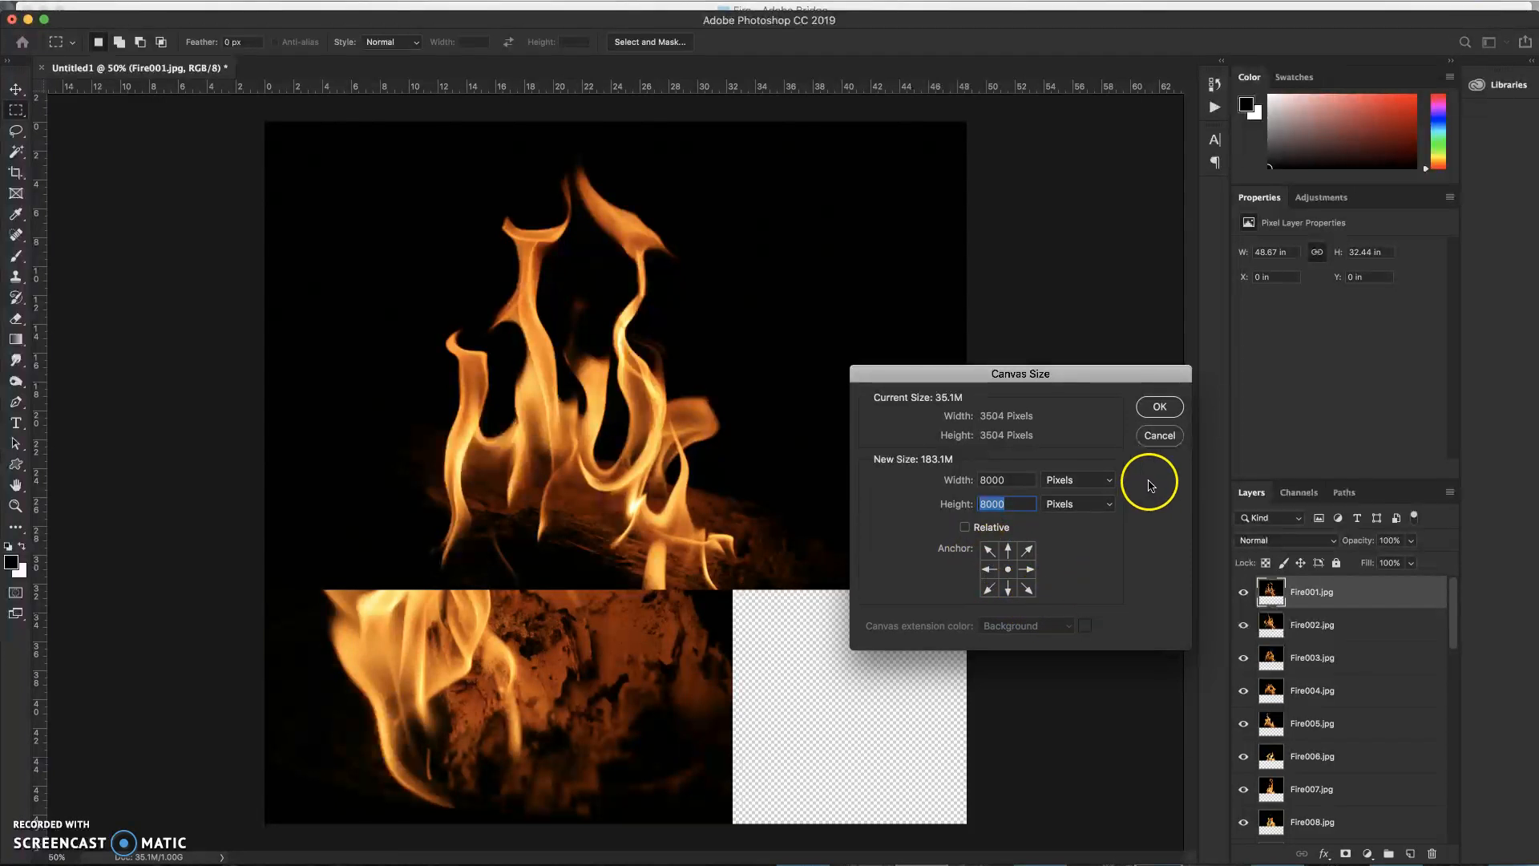
pyautogui.click(1158, 409)
pyautogui.click(1159, 408)
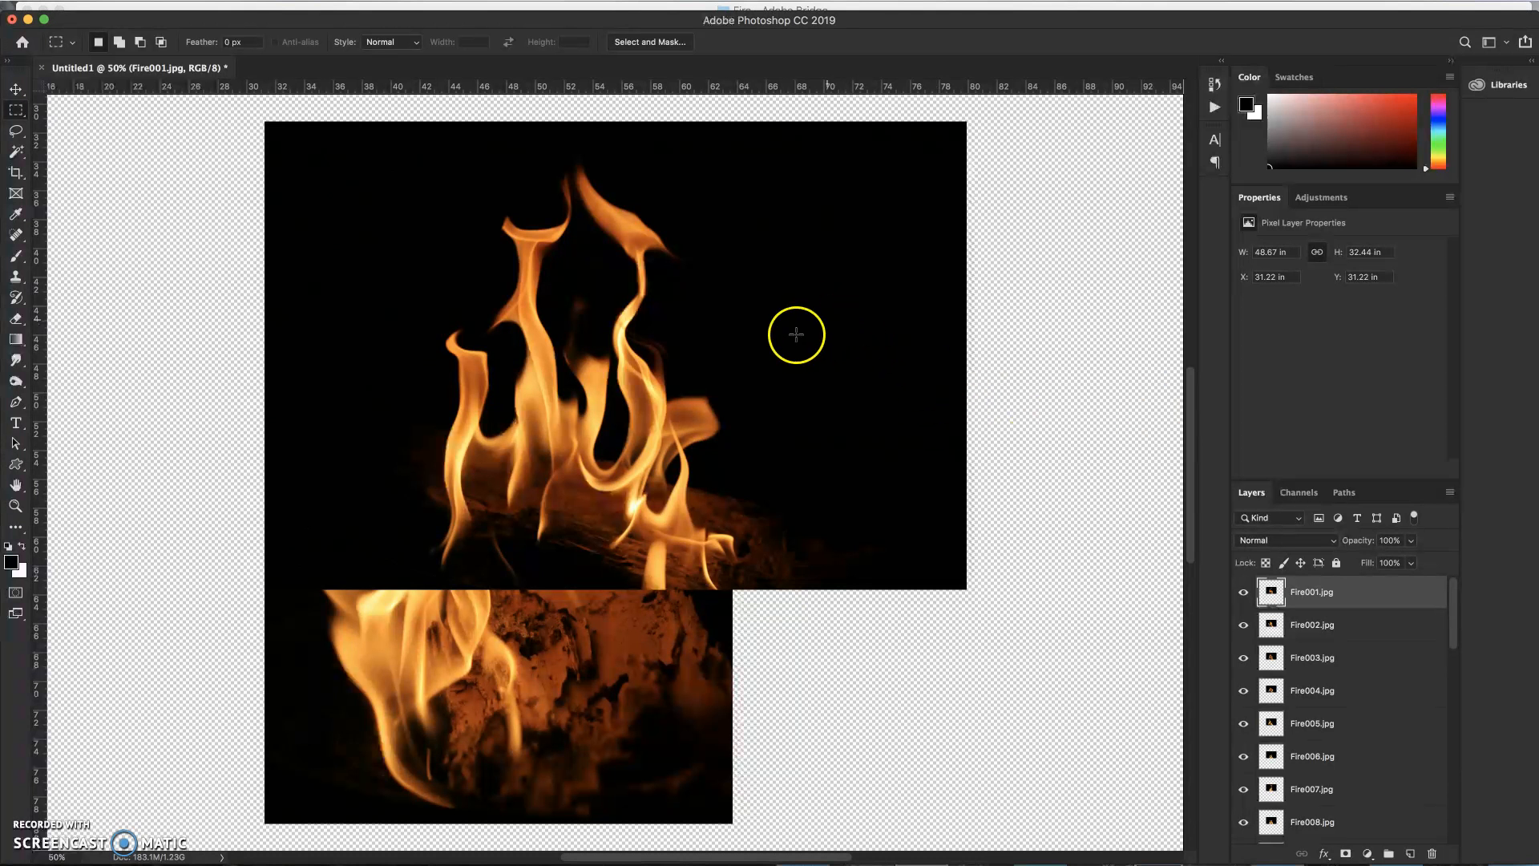
# Step: Save the document as Fire_Play_Photo_Palette.psd in the Fire folder on the Desktop
pyautogui.click(150, 3)
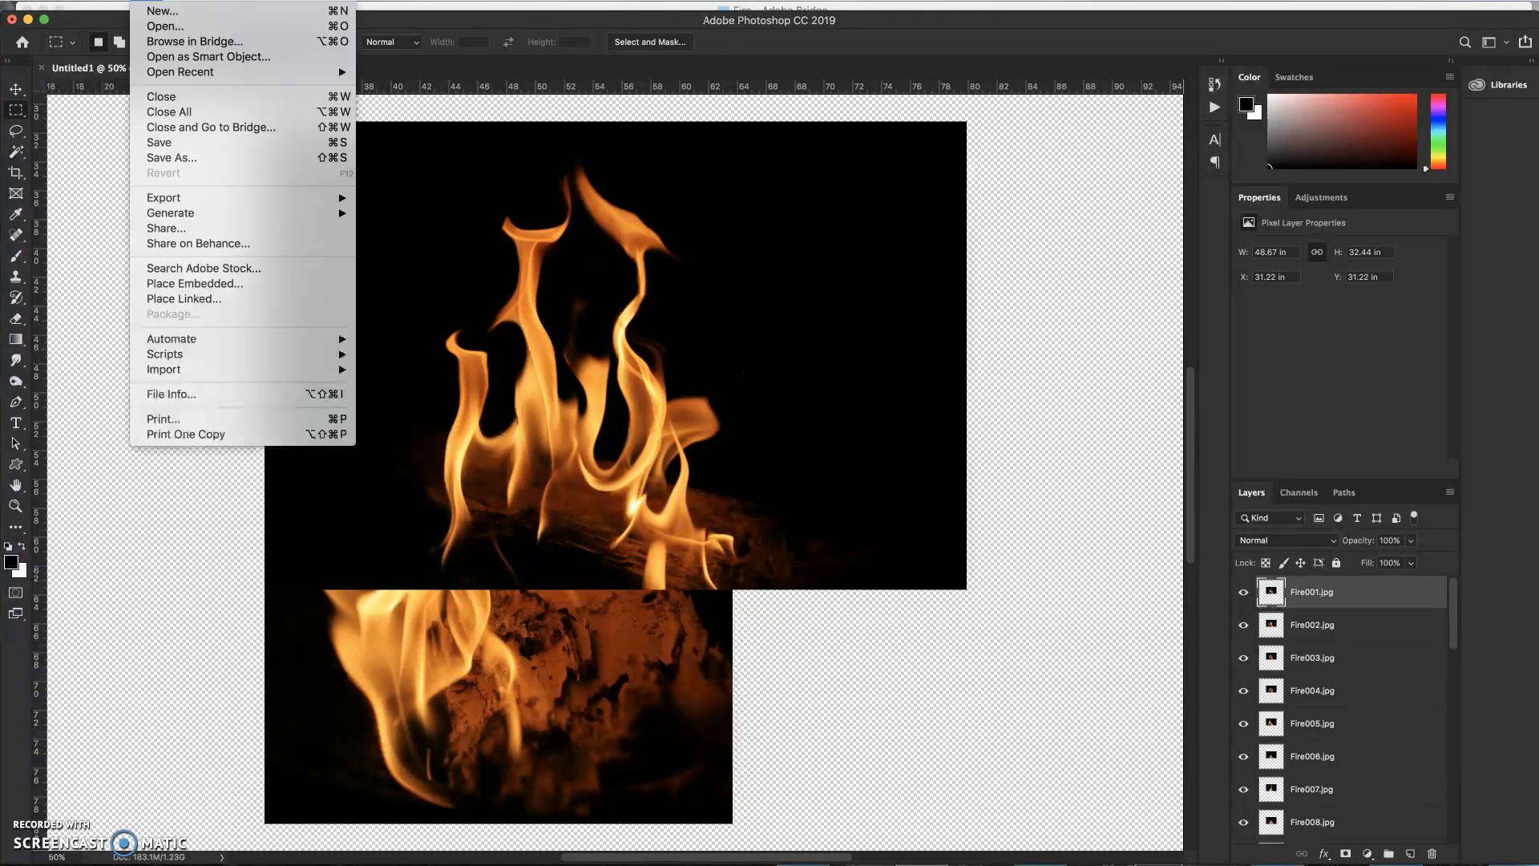
pyautogui.click(193, 162)
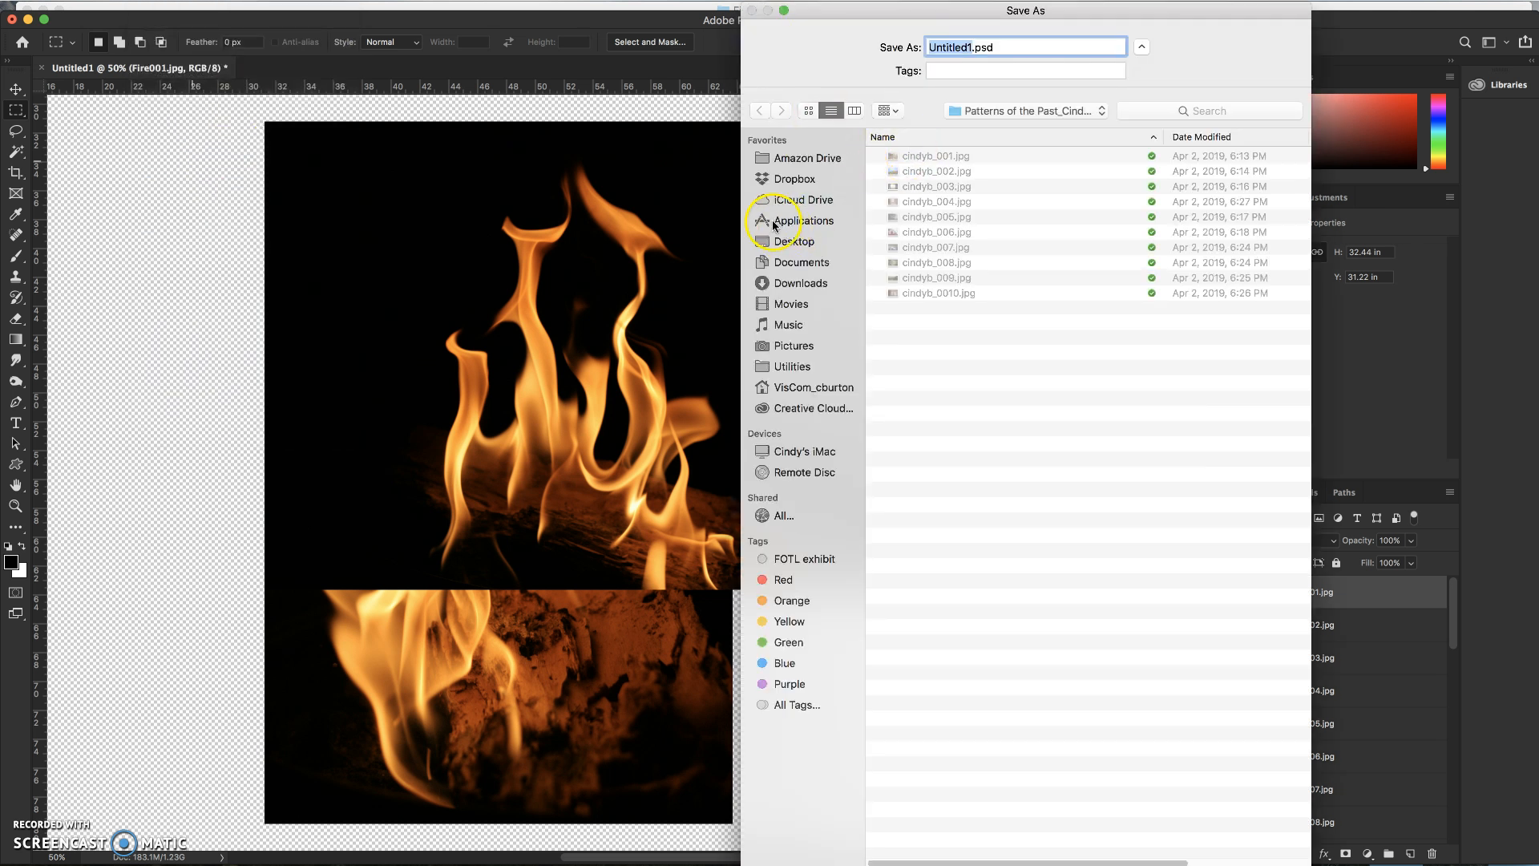
pyautogui.click(790, 242)
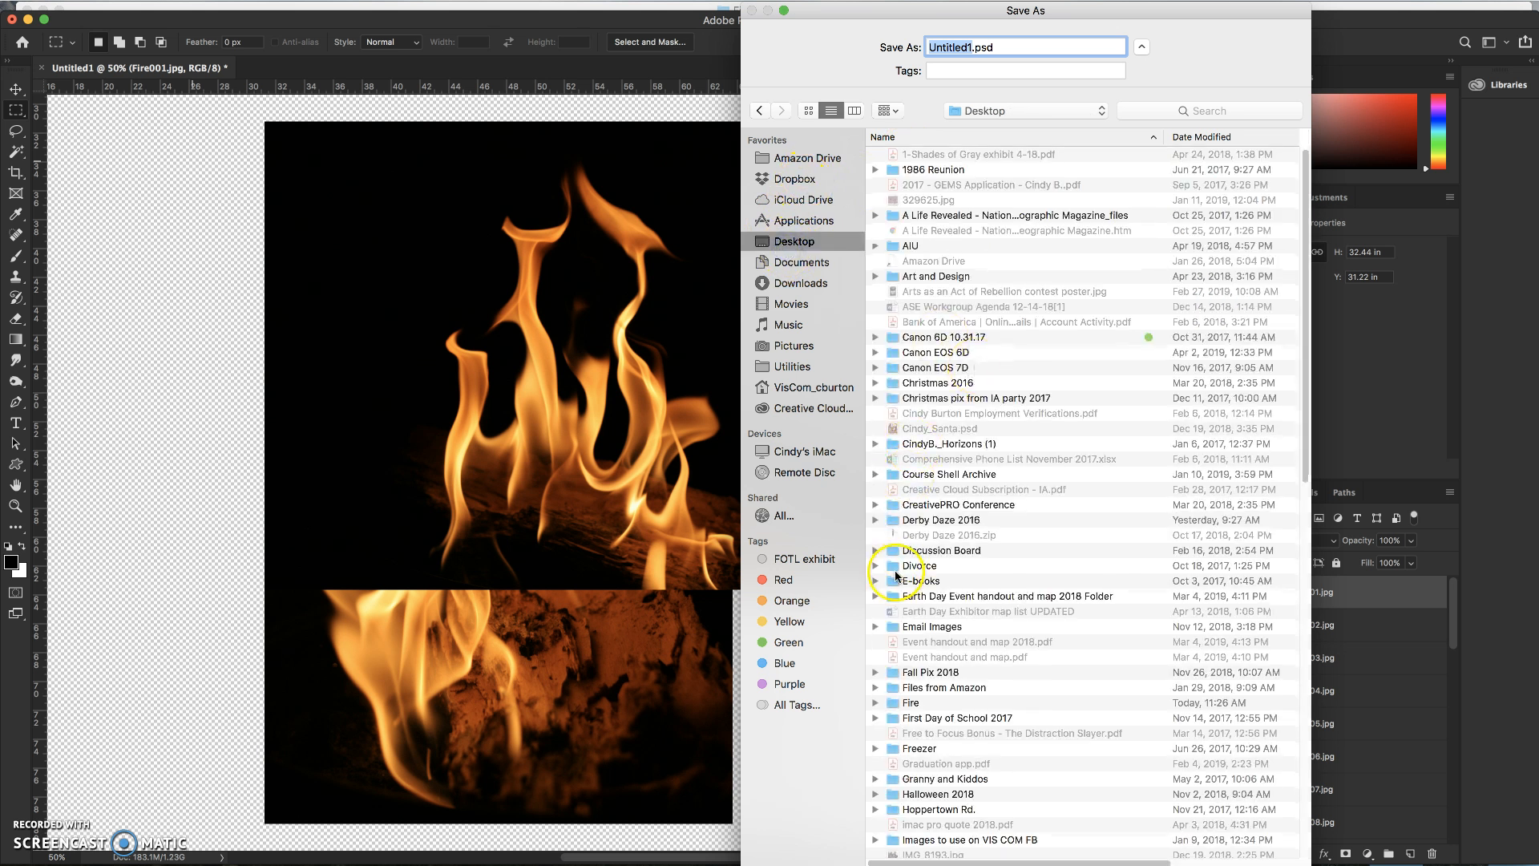
pyautogui.click(908, 706)
pyautogui.doubleClick(908, 705)
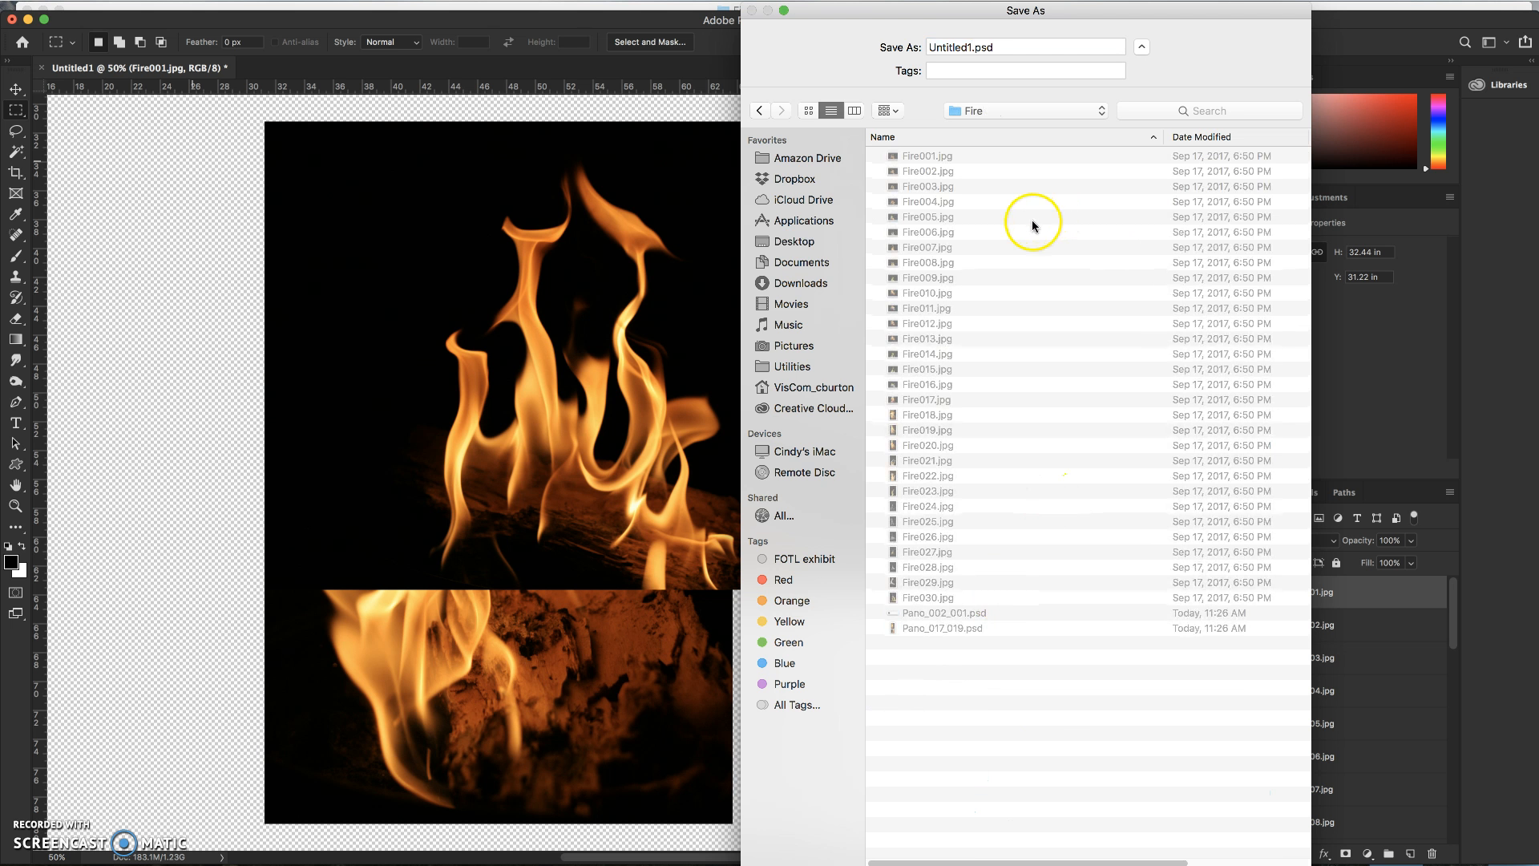
pyautogui.click(972, 48)
pyautogui.doubleClick(972, 48)
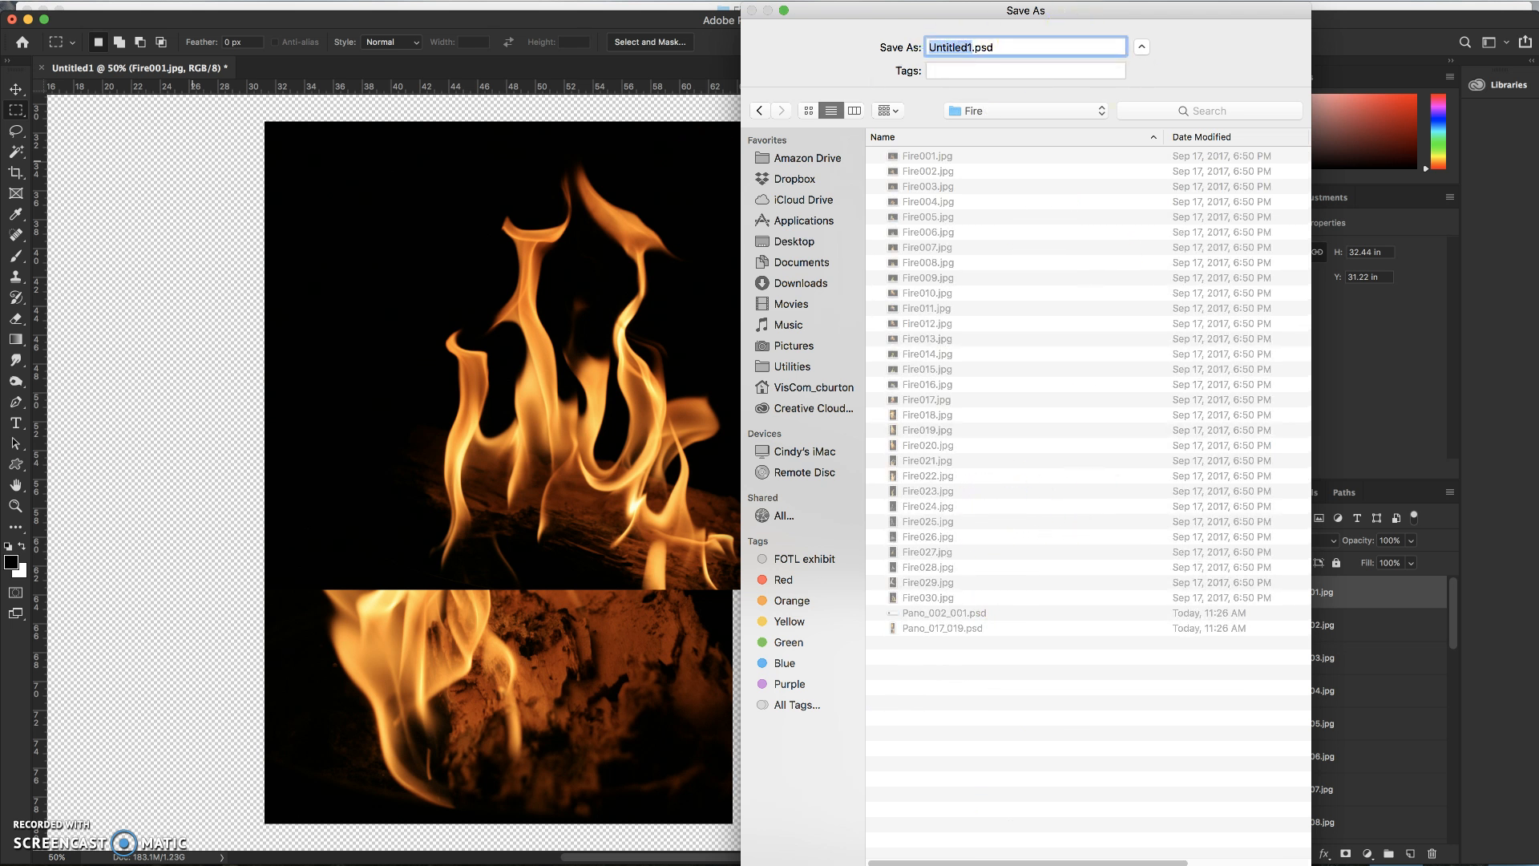
pyautogui.write('Fire_Play_Pa')
pyautogui.press('BackSpace')
pyautogui.write('hoto_Palette')
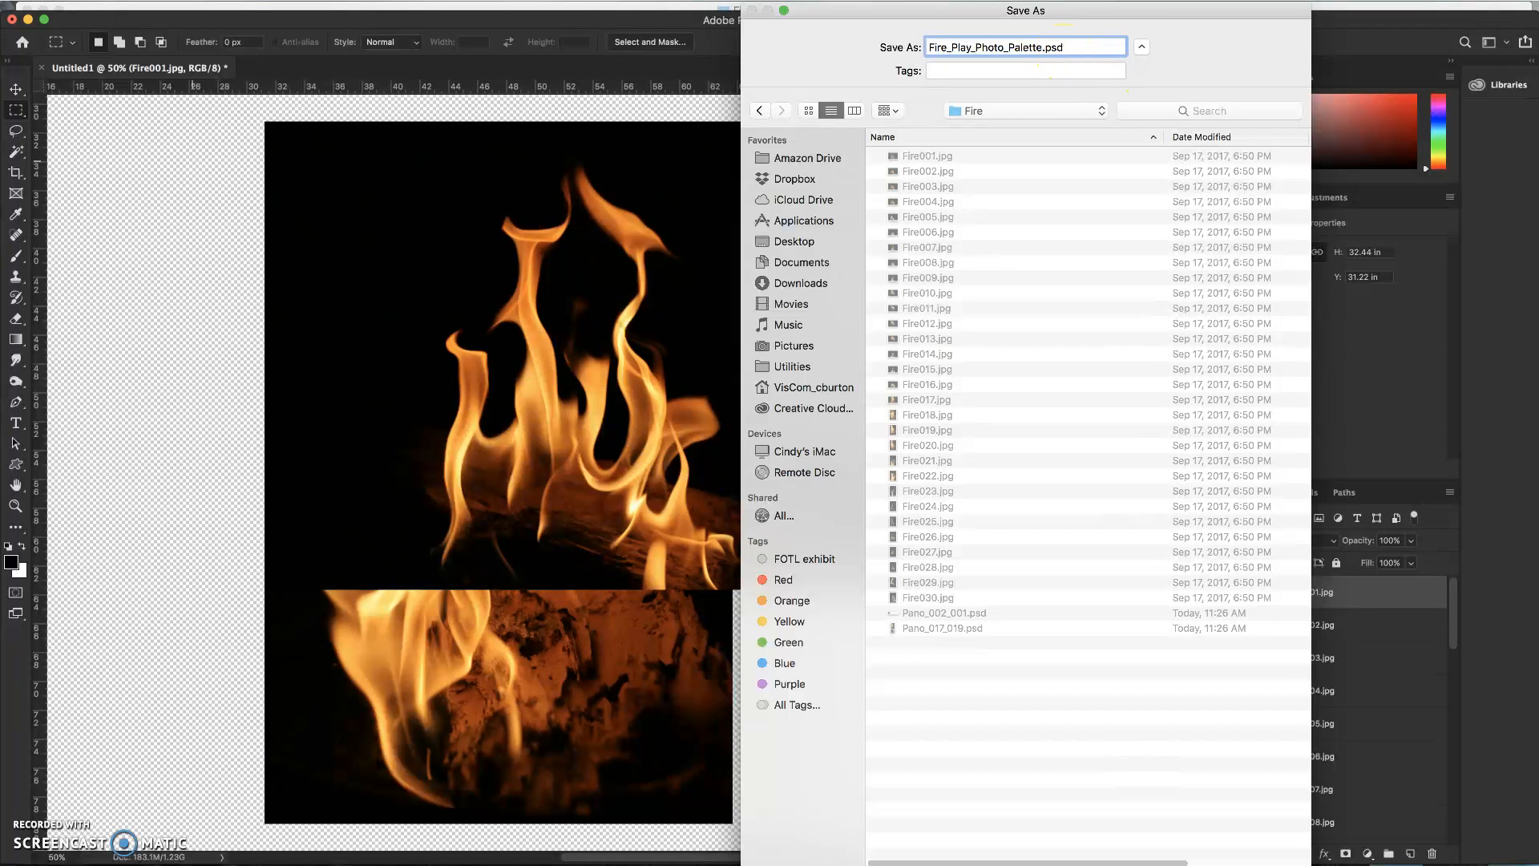
pyautogui.press('Return')
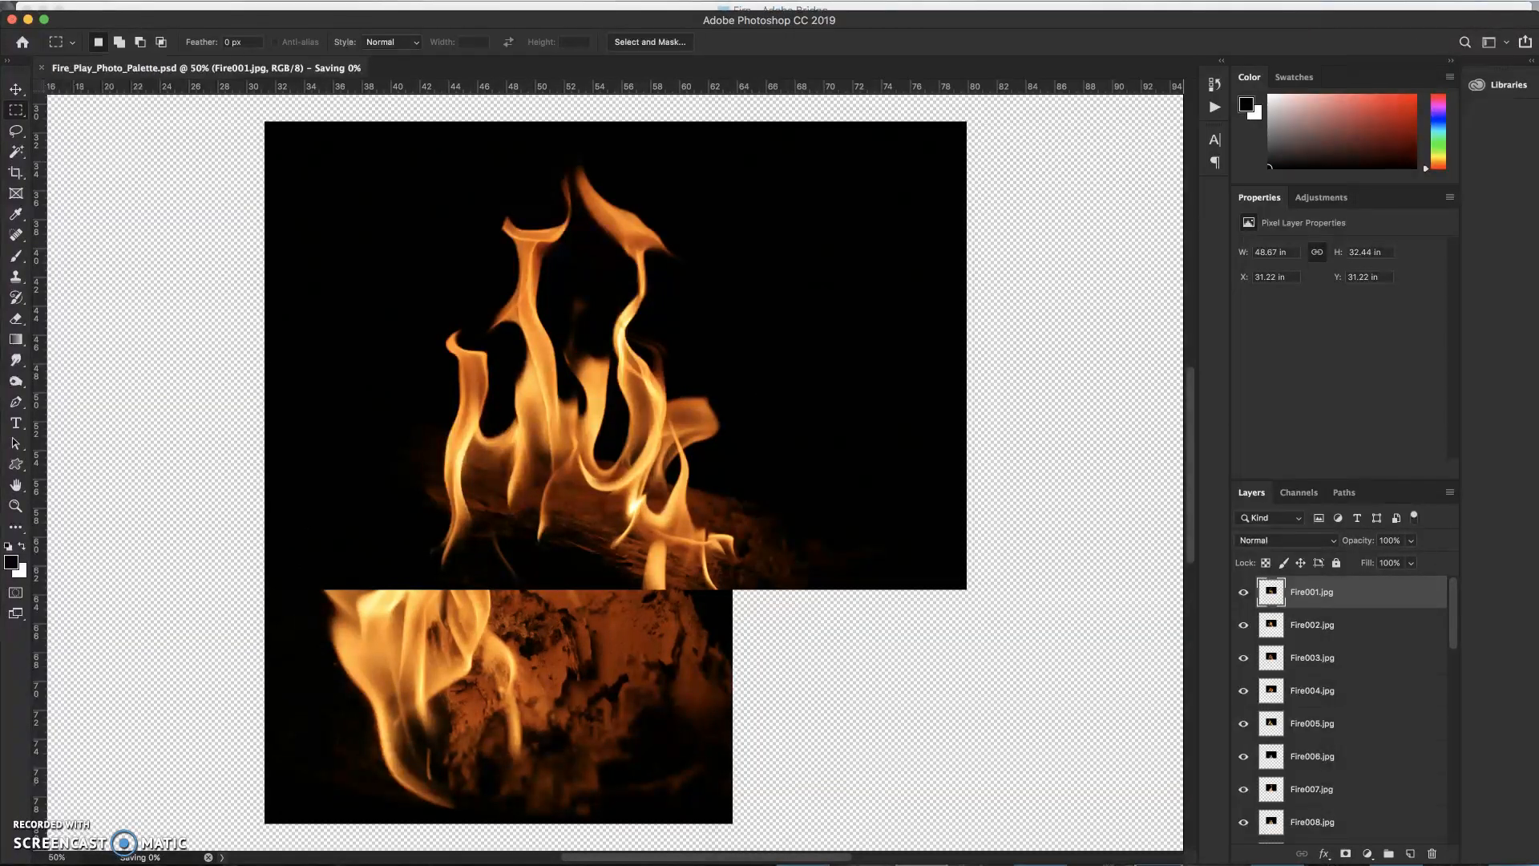
# Step: Look through the stack of fire photo layers in the document
pyautogui.moveTo(1190, 471); pyautogui.dragTo(1192, 475)
pyautogui.scroll(-3, 1336, 633)
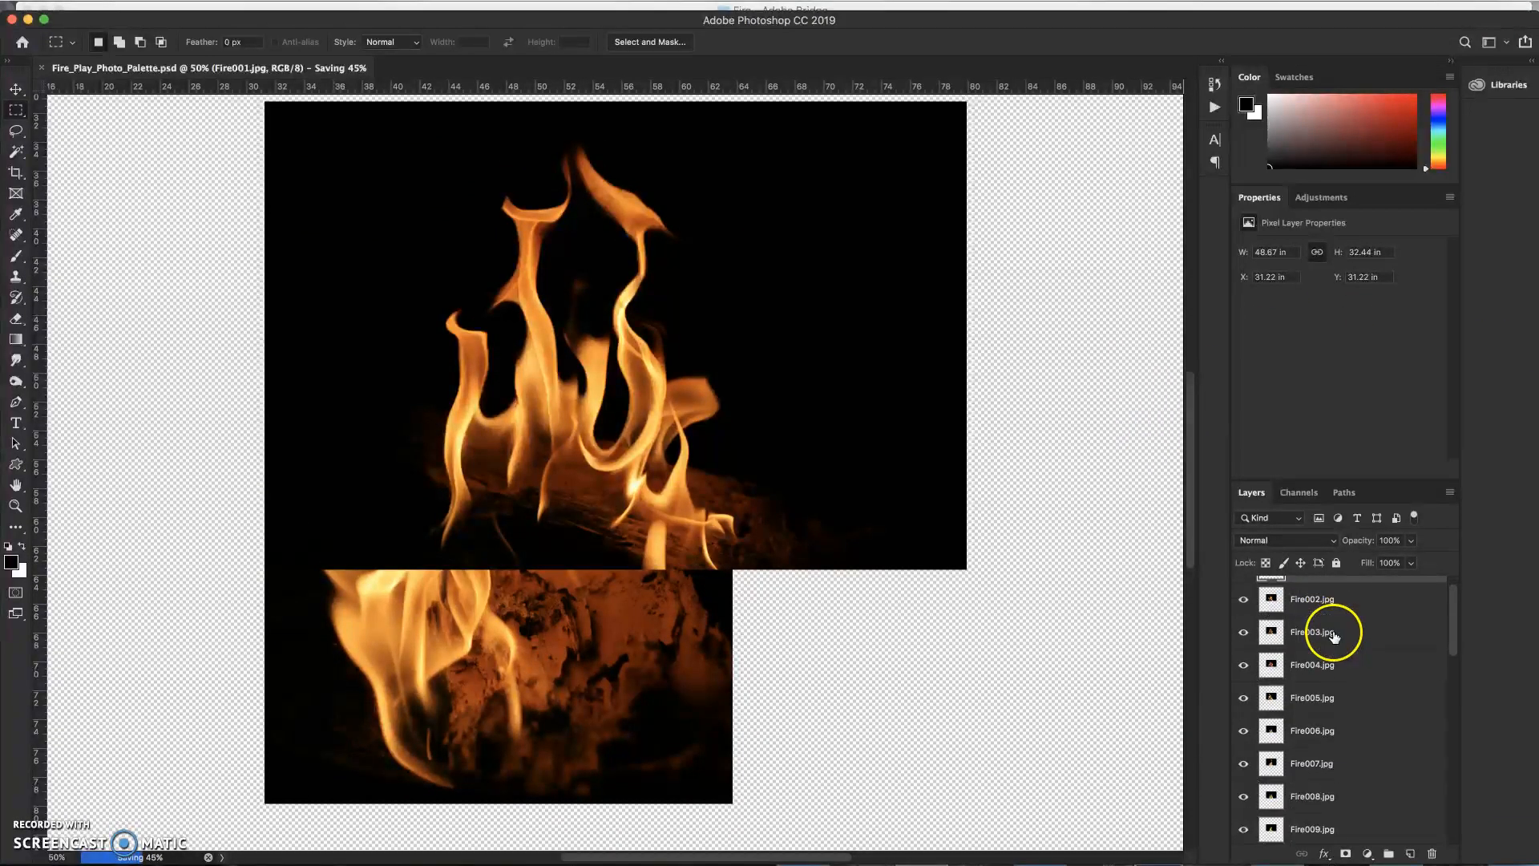
pyautogui.scroll(-15, 1324, 654)
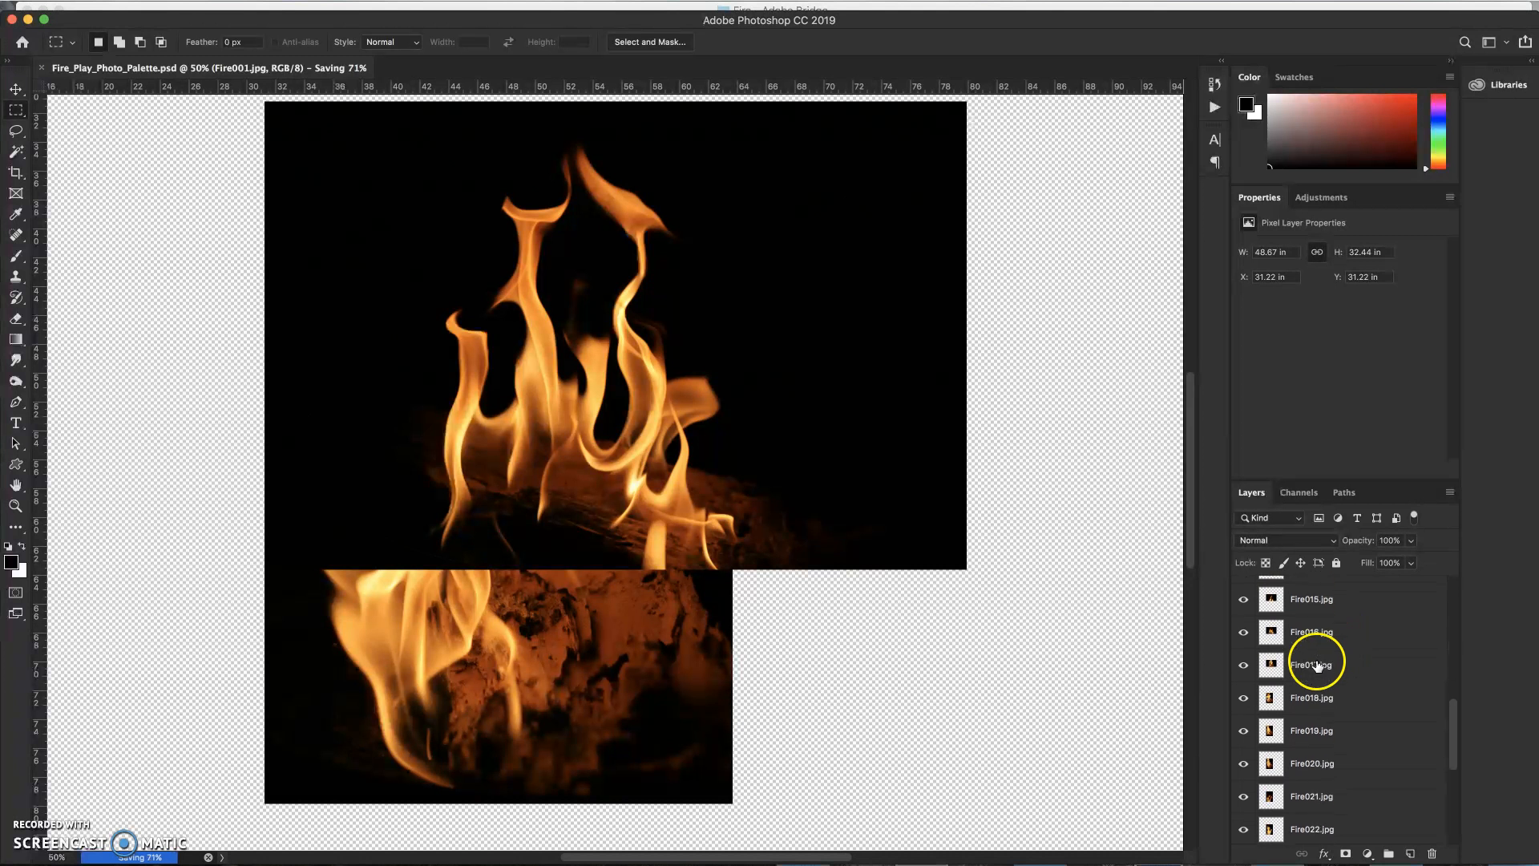
pyautogui.scroll(15, 1317, 667)
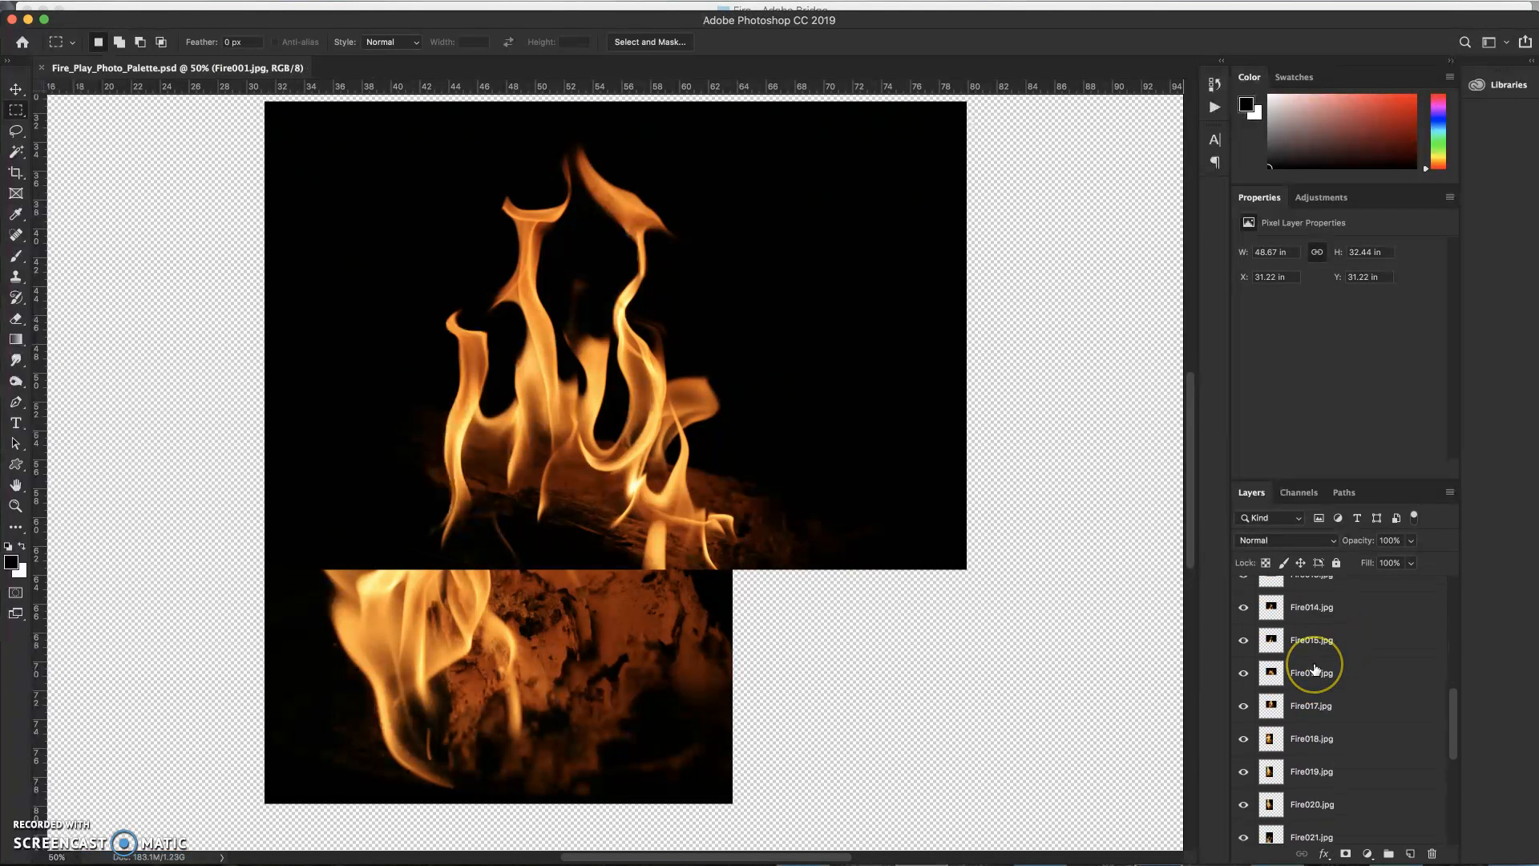
pyautogui.scroll(3, 1315, 668)
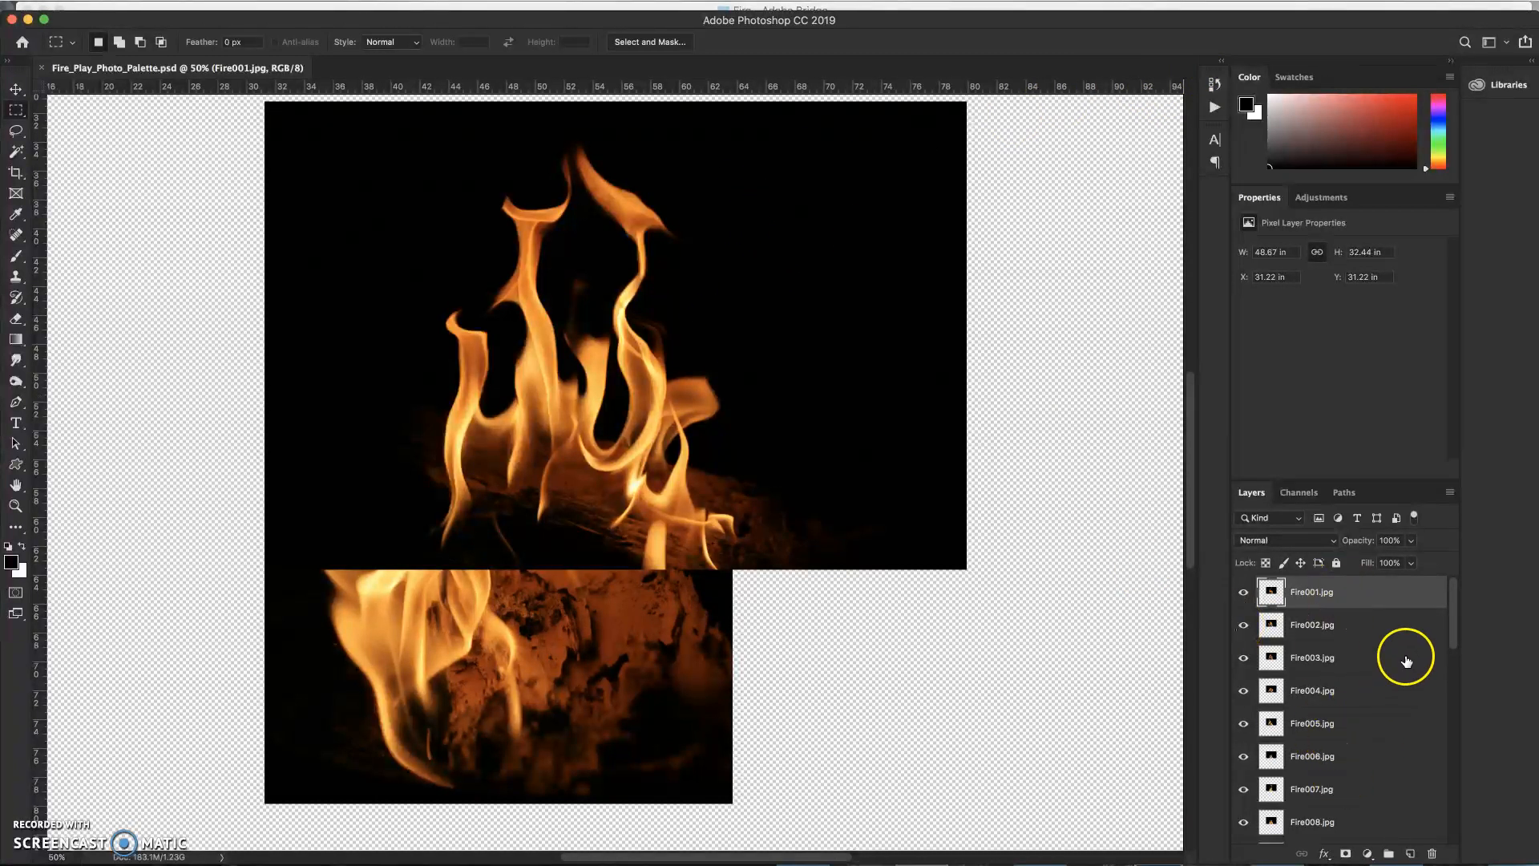
pyautogui.moveTo(1457, 612)
pyautogui.mouseDown()
pyautogui.moveTo(1455, 812)
pyautogui.moveTo(1469, 591)
pyautogui.mouseUp()
pyautogui.click(1243, 658)
pyautogui.scroll(-1, 943, 663)
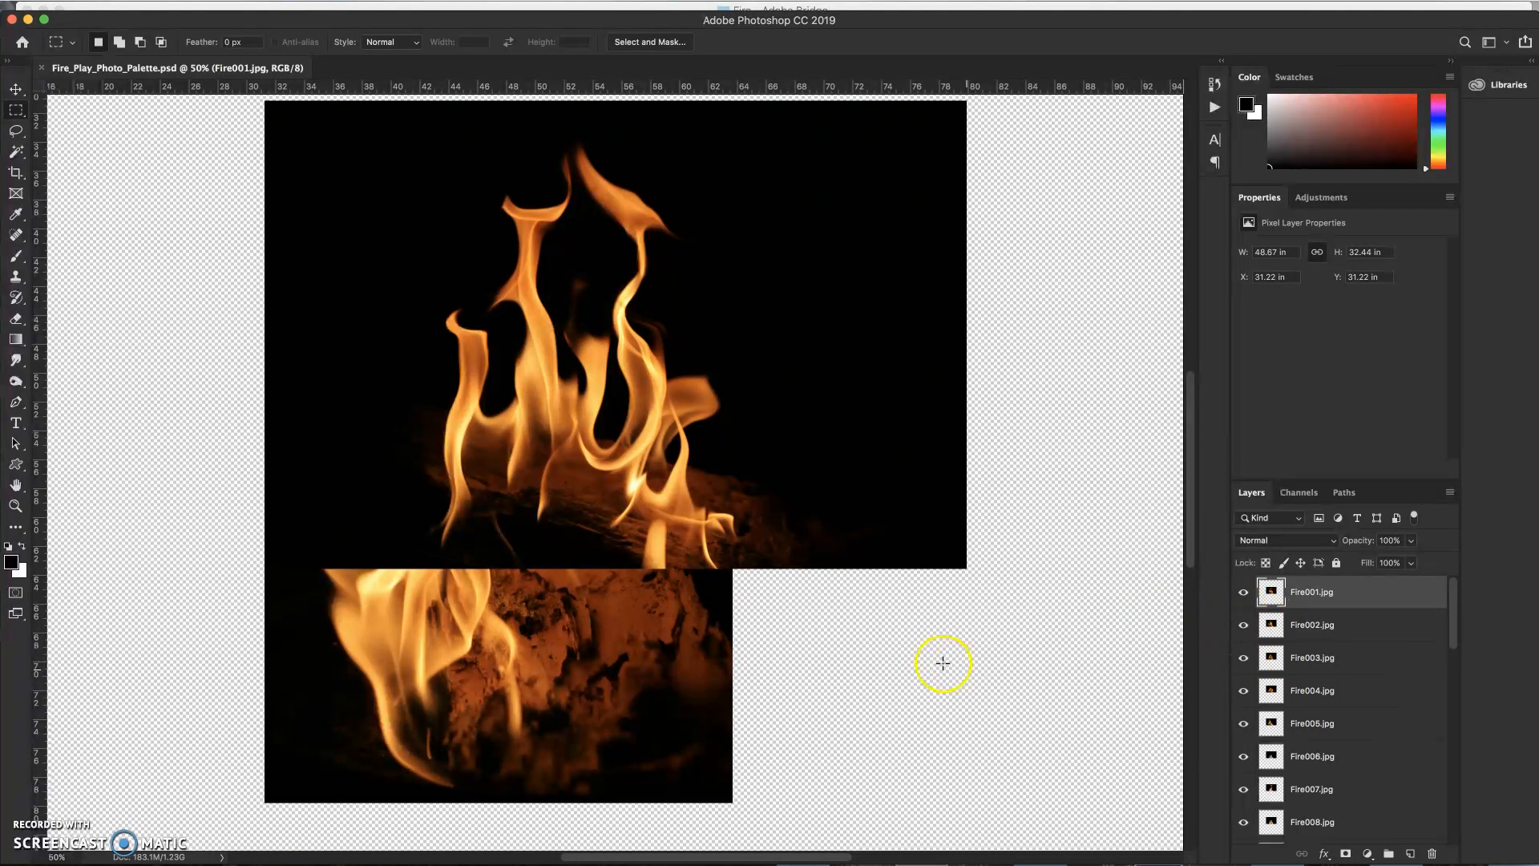
# Step: Isolate the Fire001.jpg and Fire006.jpg layers in turn and make all layers visible again
pyautogui.keyDown('alt'); pyautogui.click(1244, 594); pyautogui.keyUp('alt')
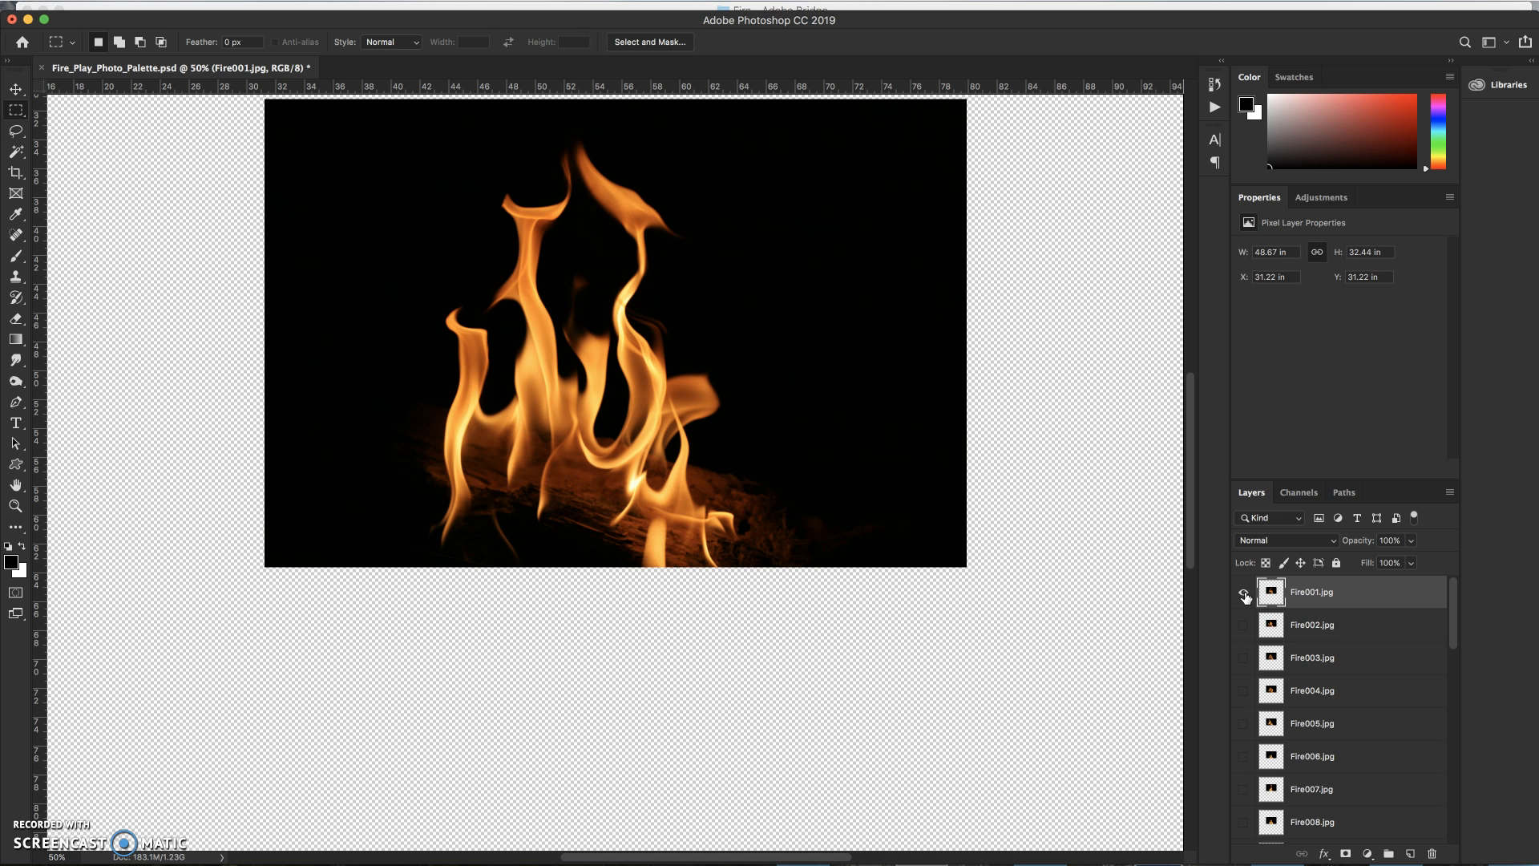
pyautogui.keyDown('alt'); pyautogui.click(1244, 593); pyautogui.keyUp('alt')
pyautogui.keyDown('alt'); pyautogui.click(1243, 757); pyautogui.keyUp('alt')
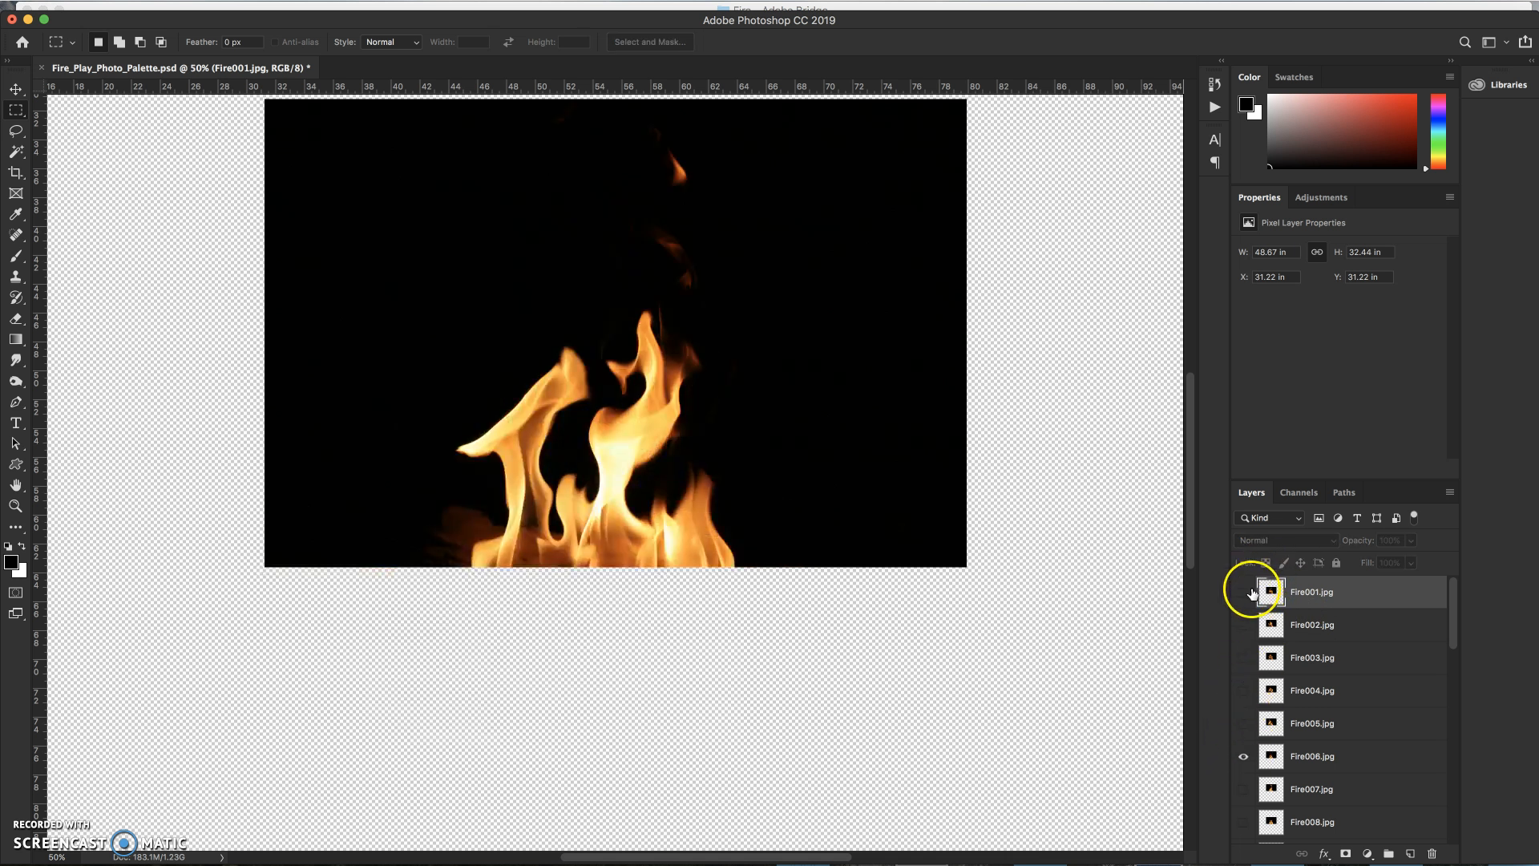
pyautogui.keyDown('alt'); pyautogui.click(1243, 594); pyautogui.keyUp('alt')
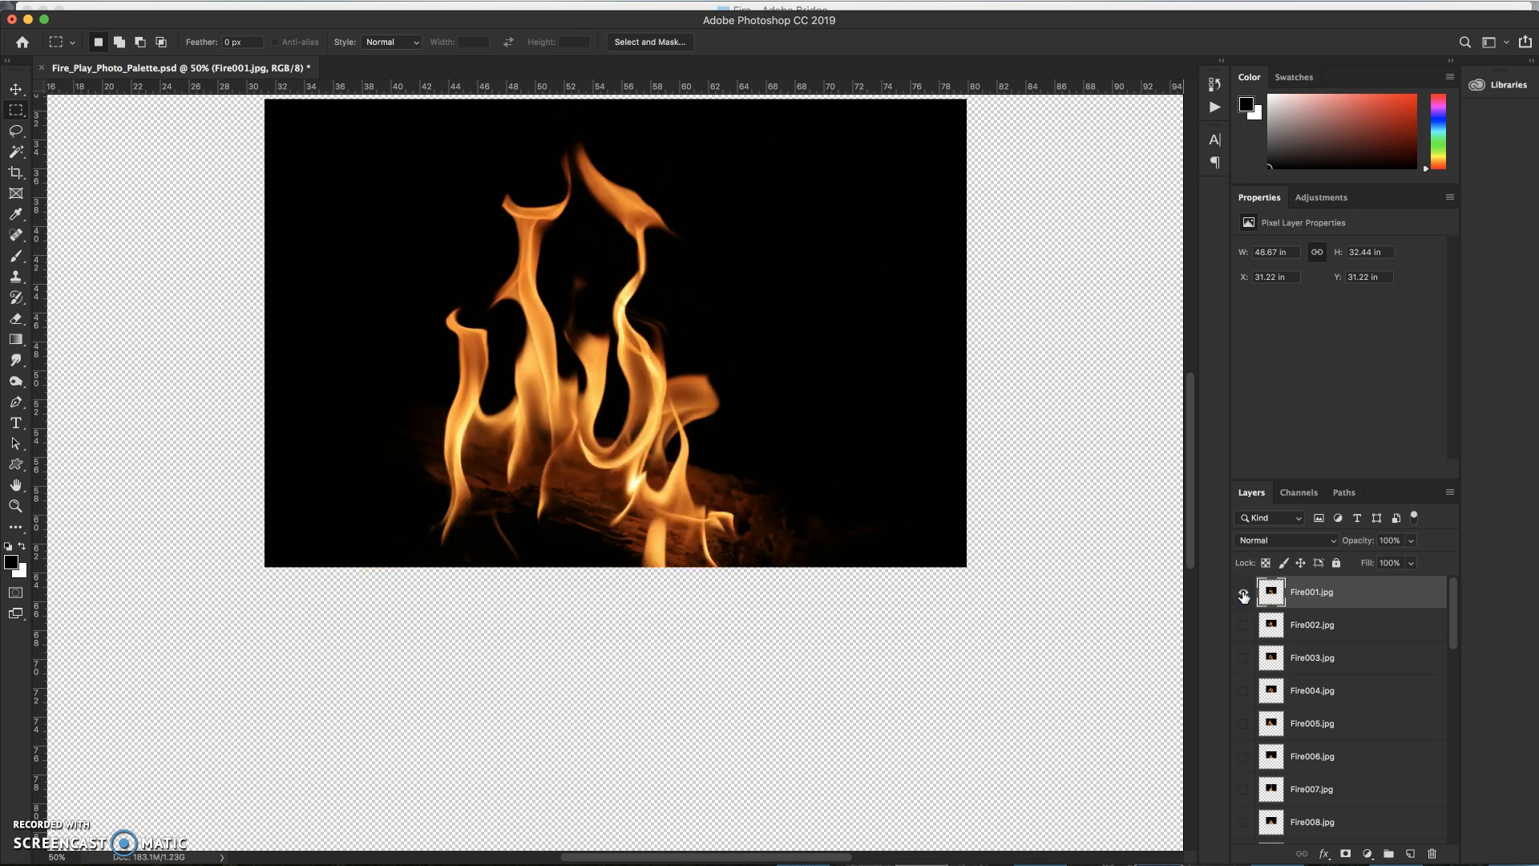
pyautogui.keyDown('alt'); pyautogui.click(1244, 594); pyautogui.keyUp('alt')
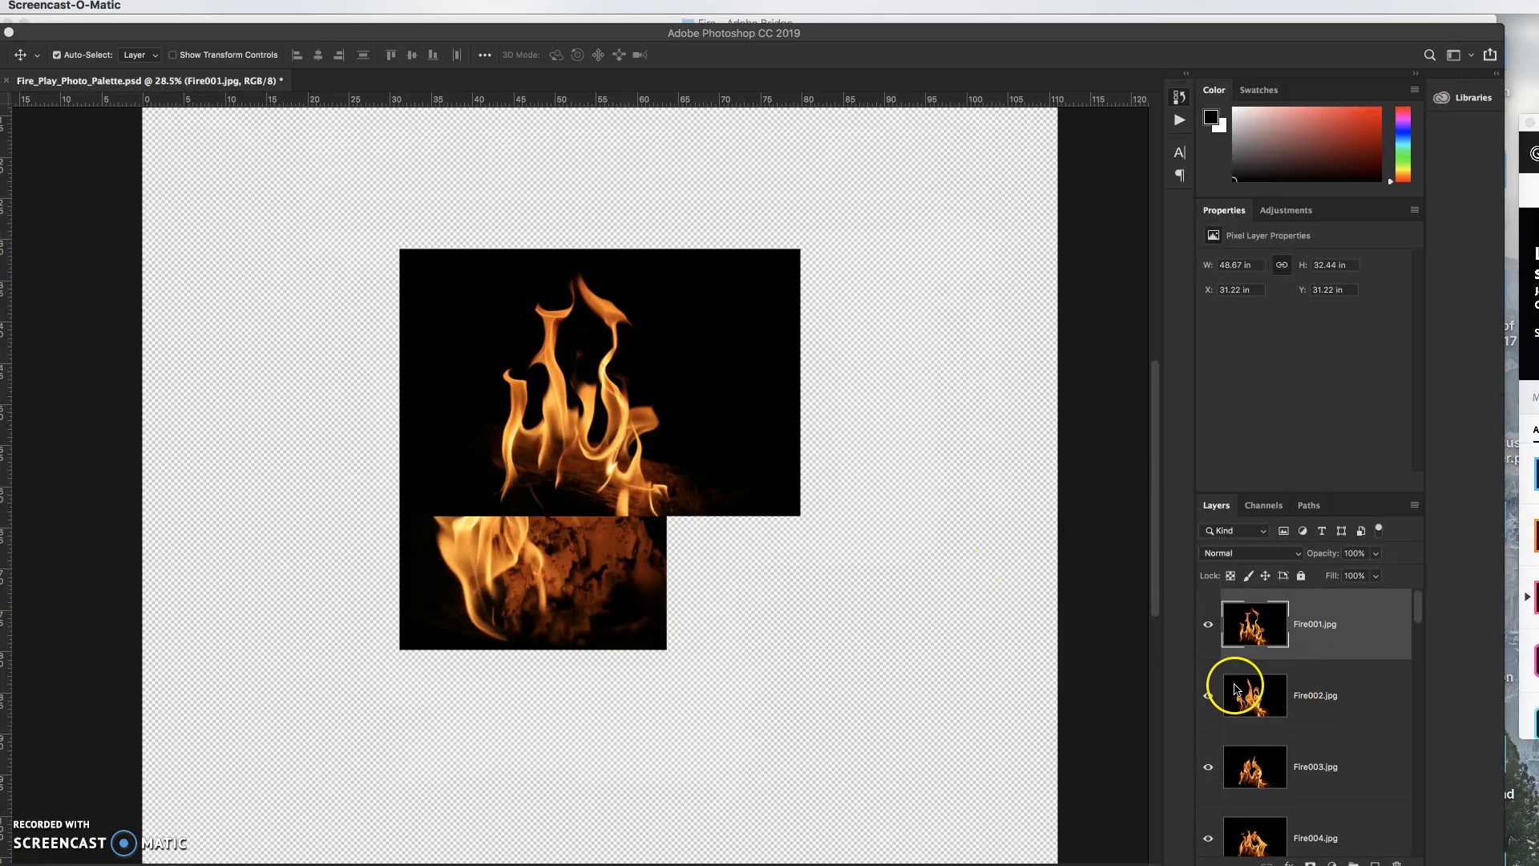
pyautogui.scroll(-1, 1254, 772)
pyautogui.scroll(1, 1254, 774)
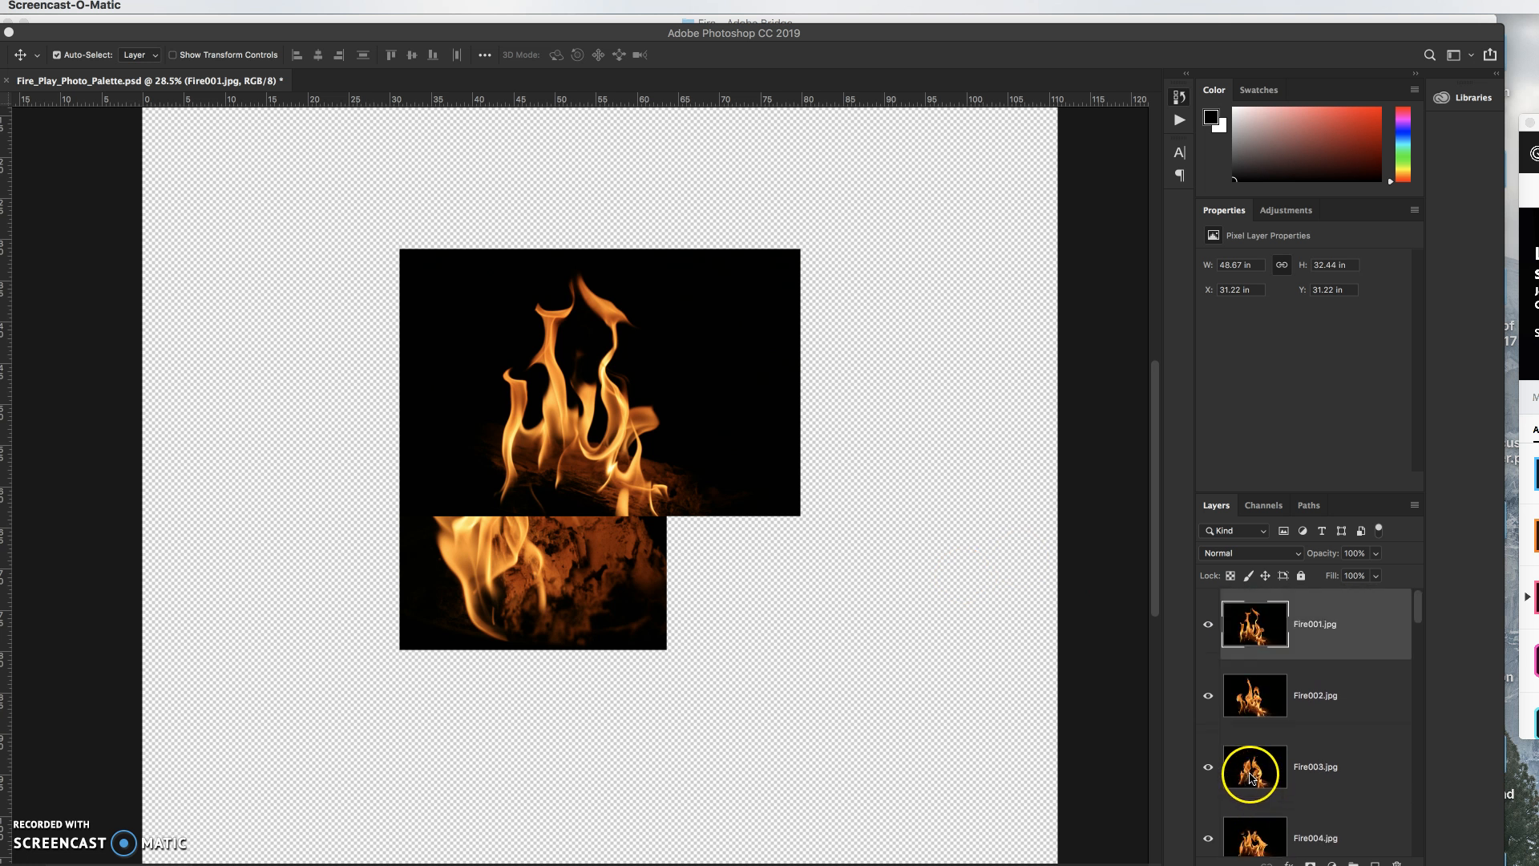
pyautogui.click(1414, 507)
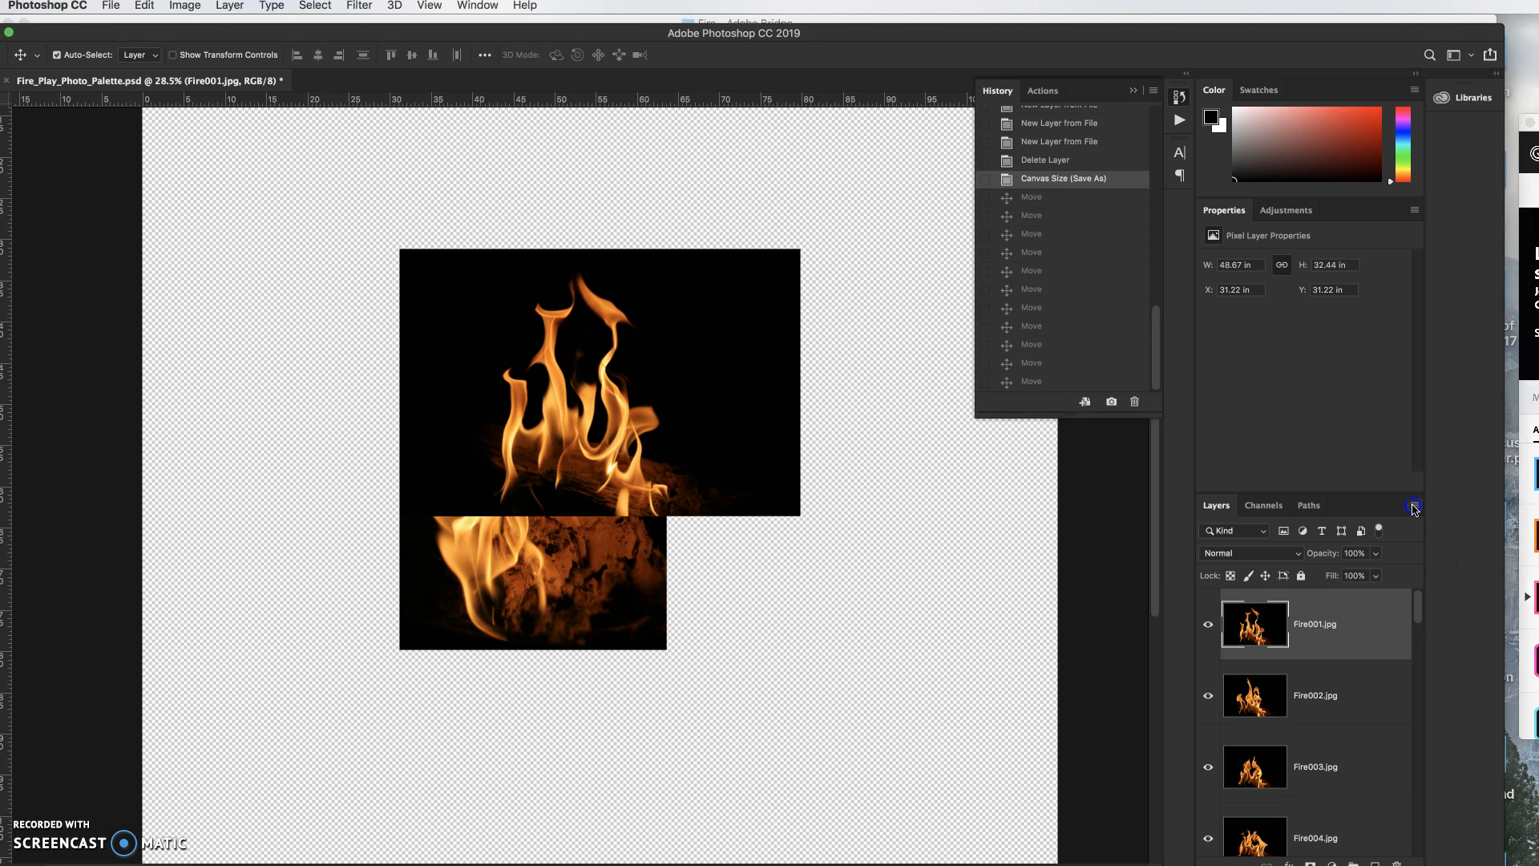
pyautogui.click(1415, 507)
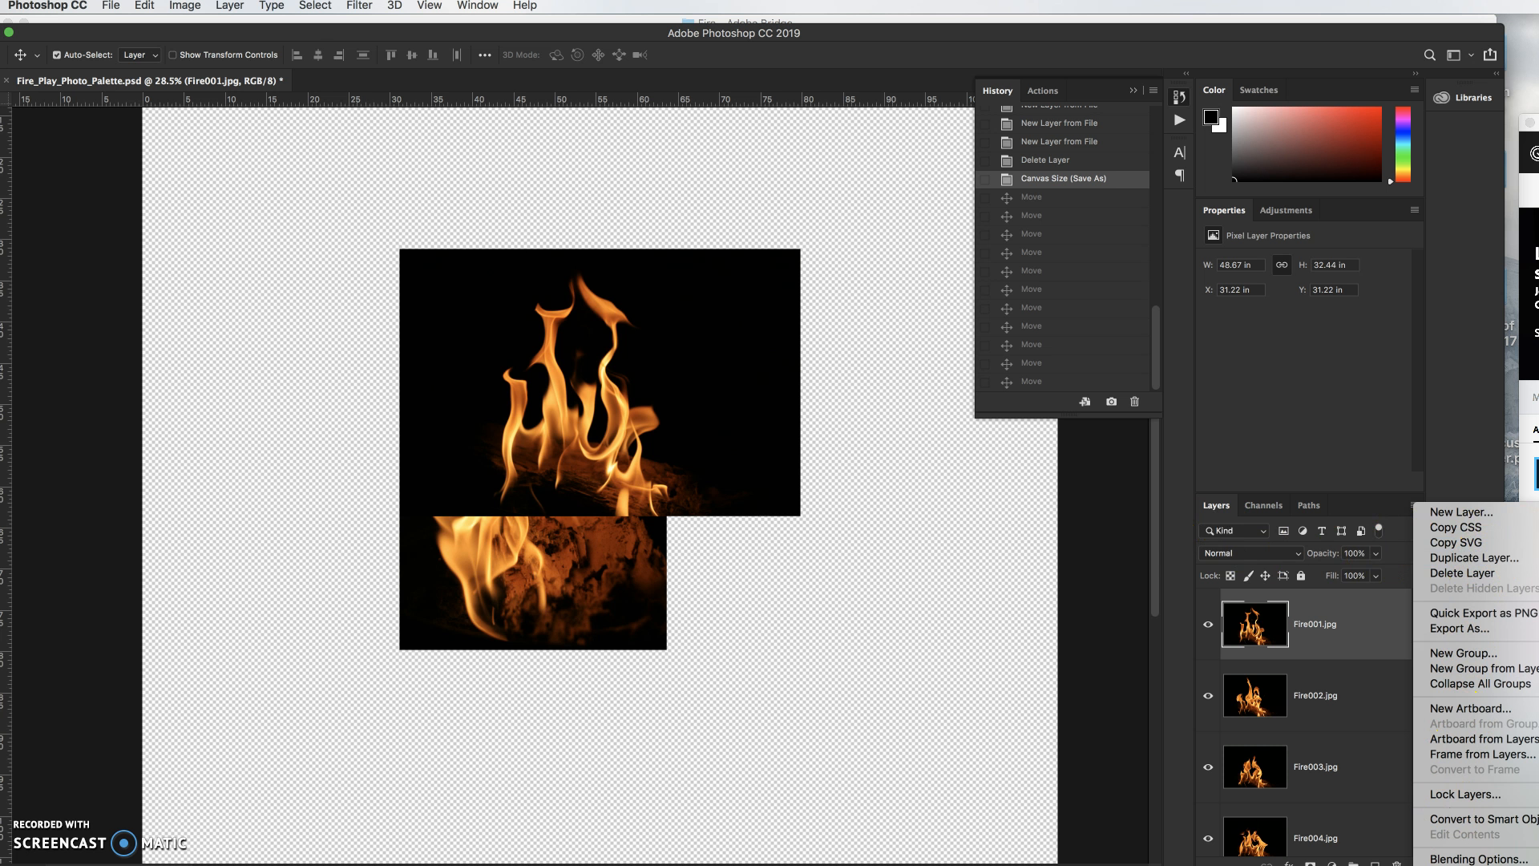
pyautogui.click(1475, 865)
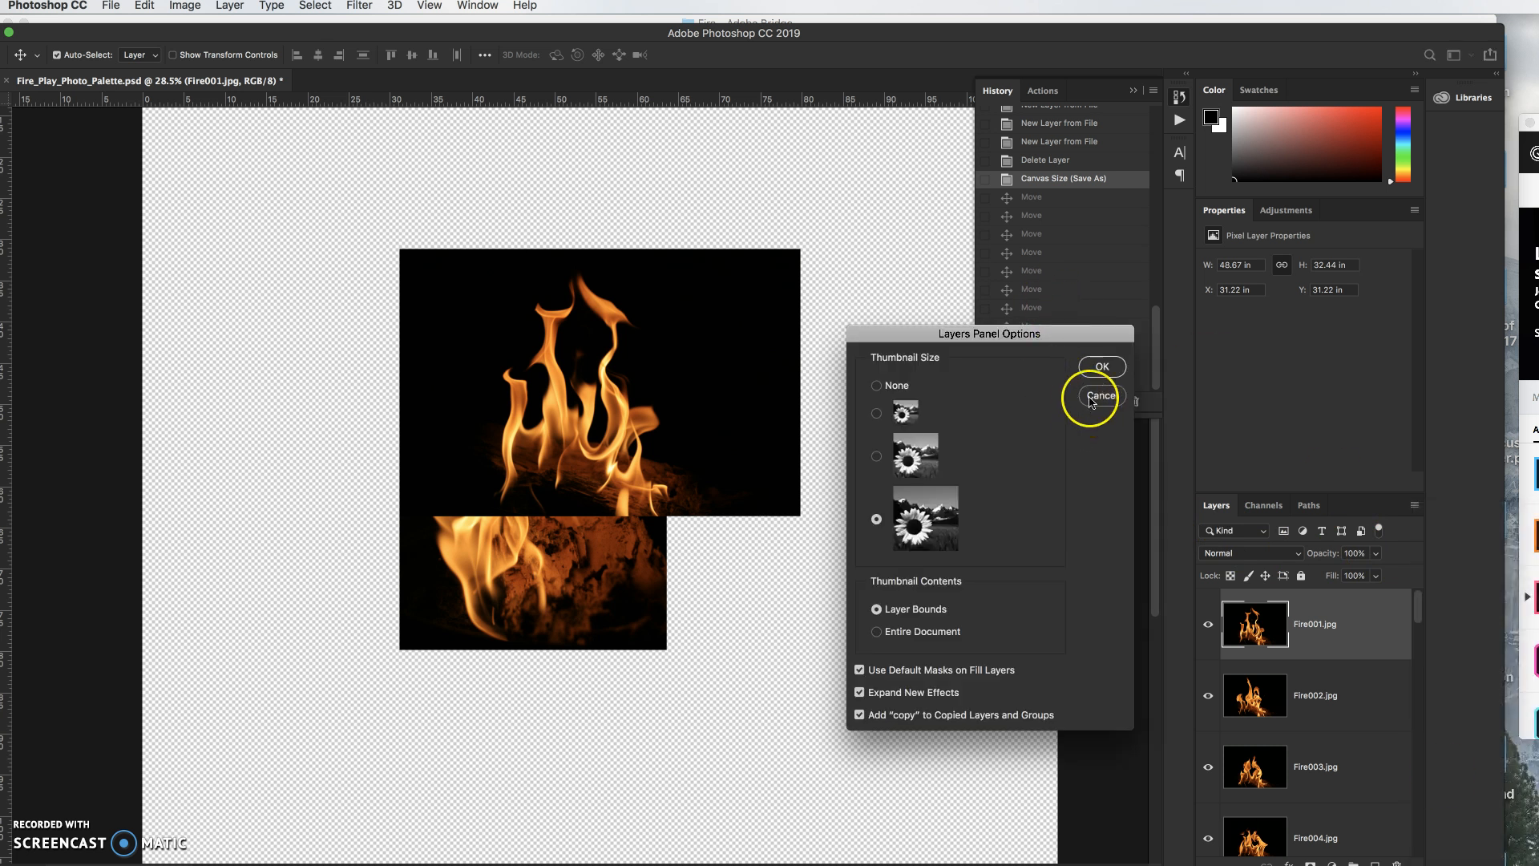
pyautogui.click(1092, 398)
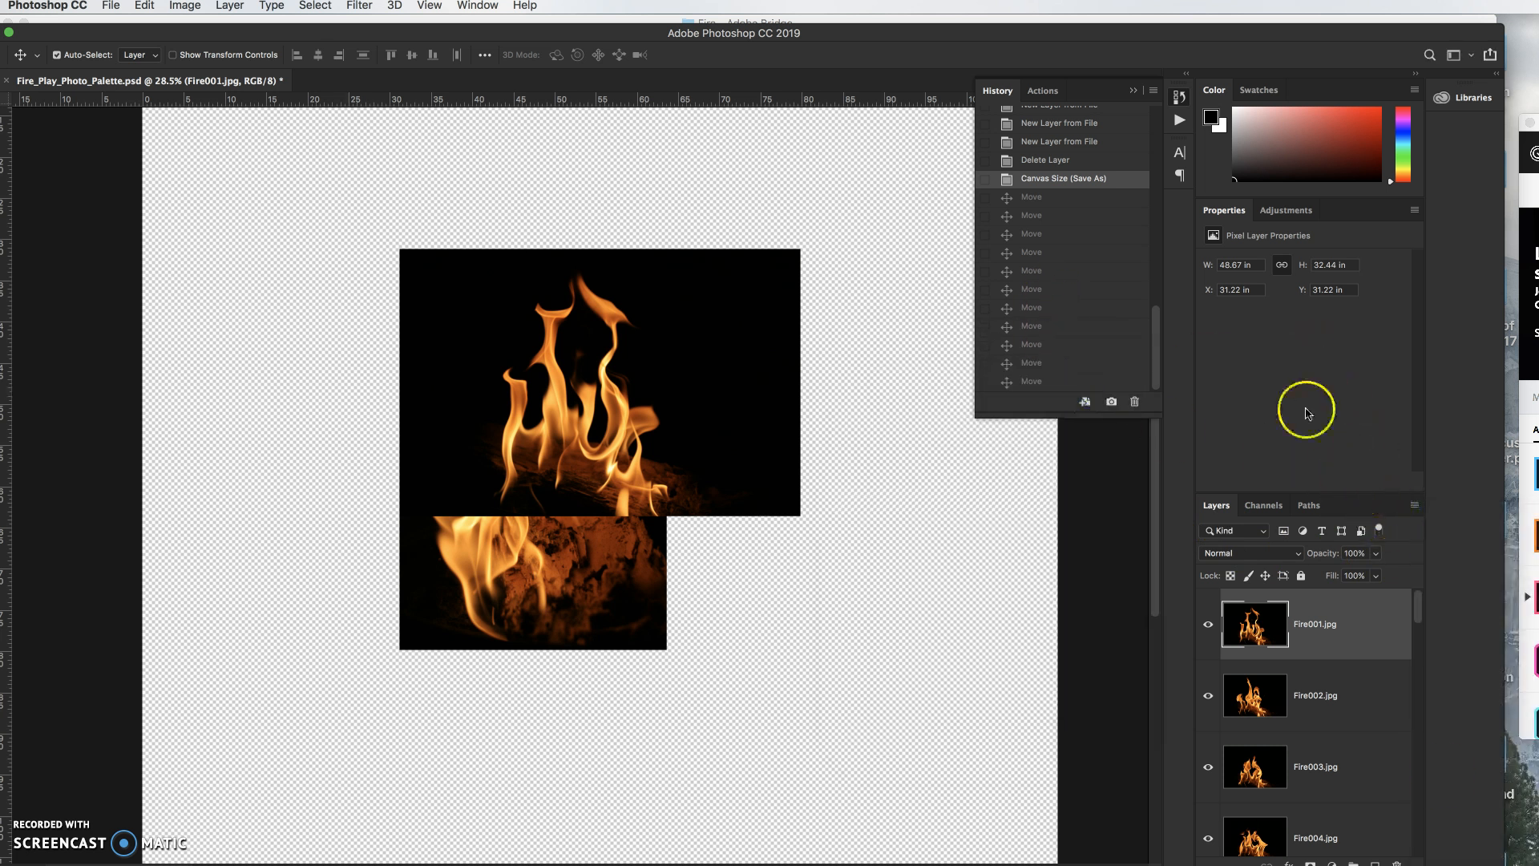
# Step: Float the Layers panel and set its thumbnails to the smallest size with Entire Document contents
pyautogui.moveTo(1216, 505); pyautogui.dragTo(535, 106)
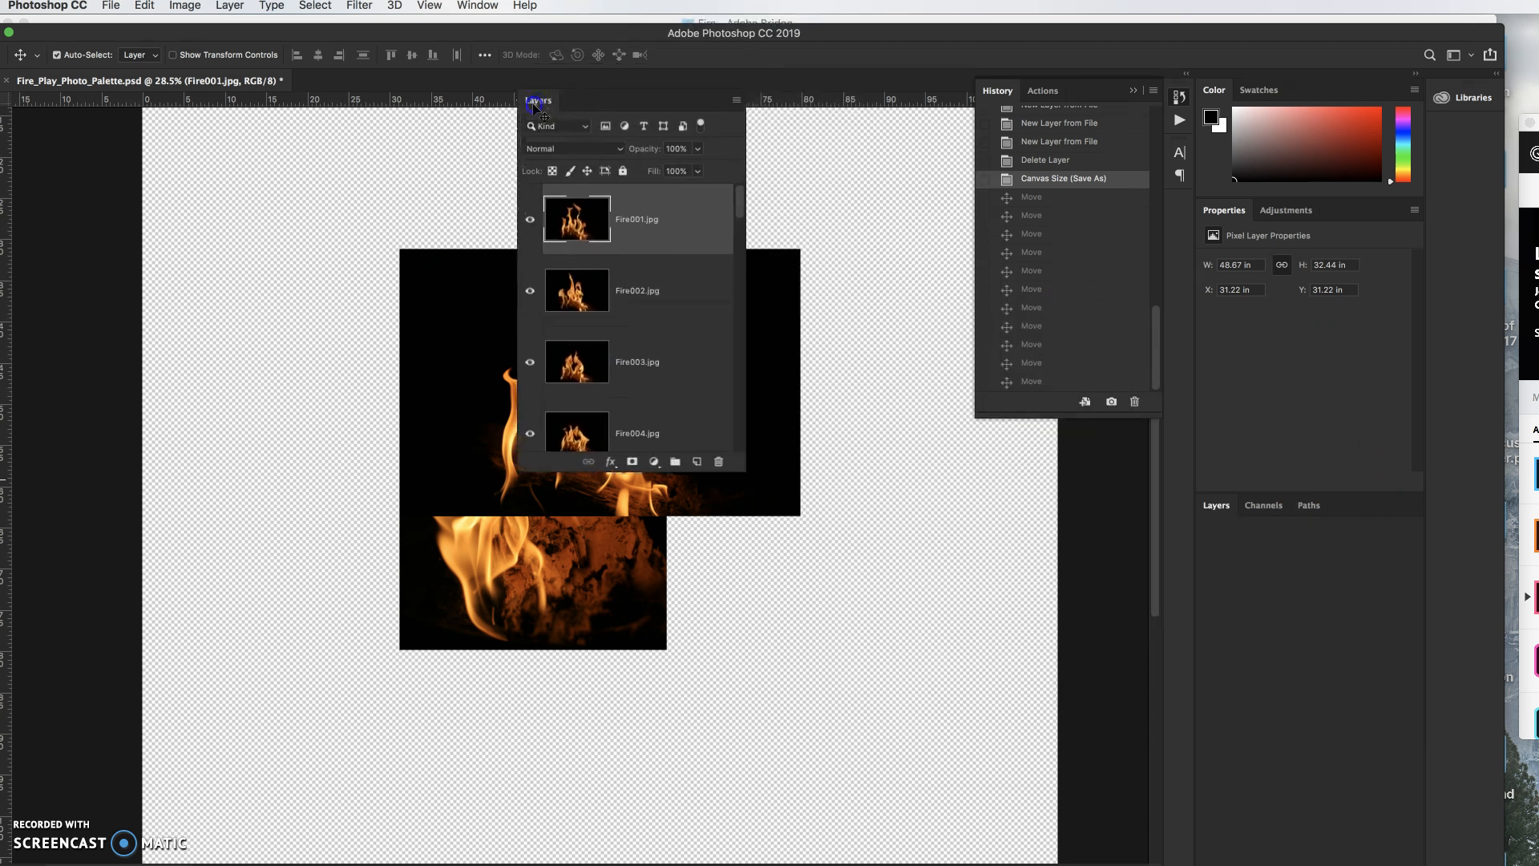
pyautogui.click(694, 105)
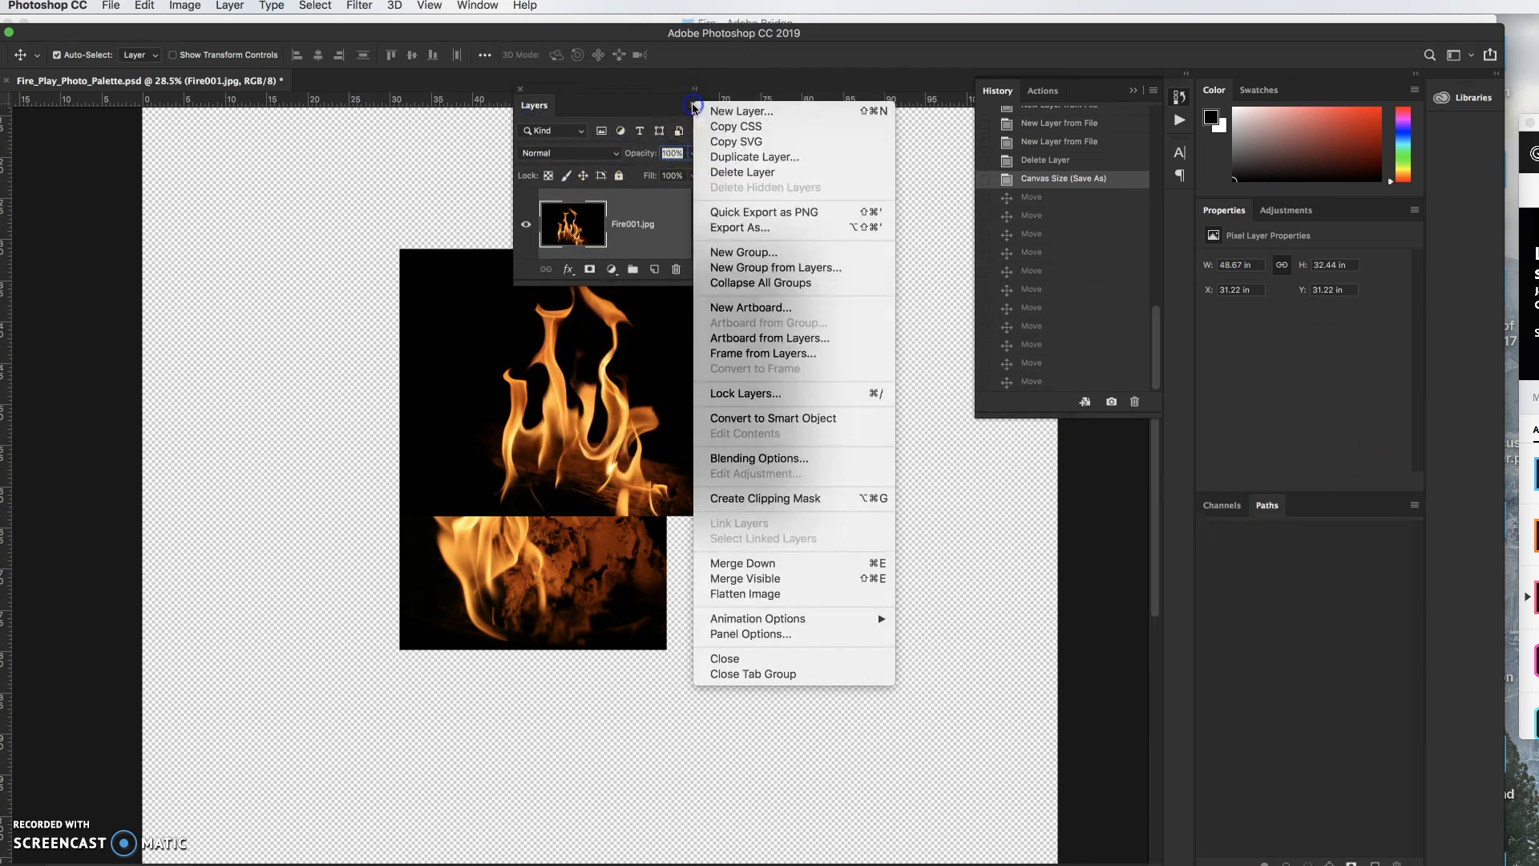
pyautogui.click(768, 635)
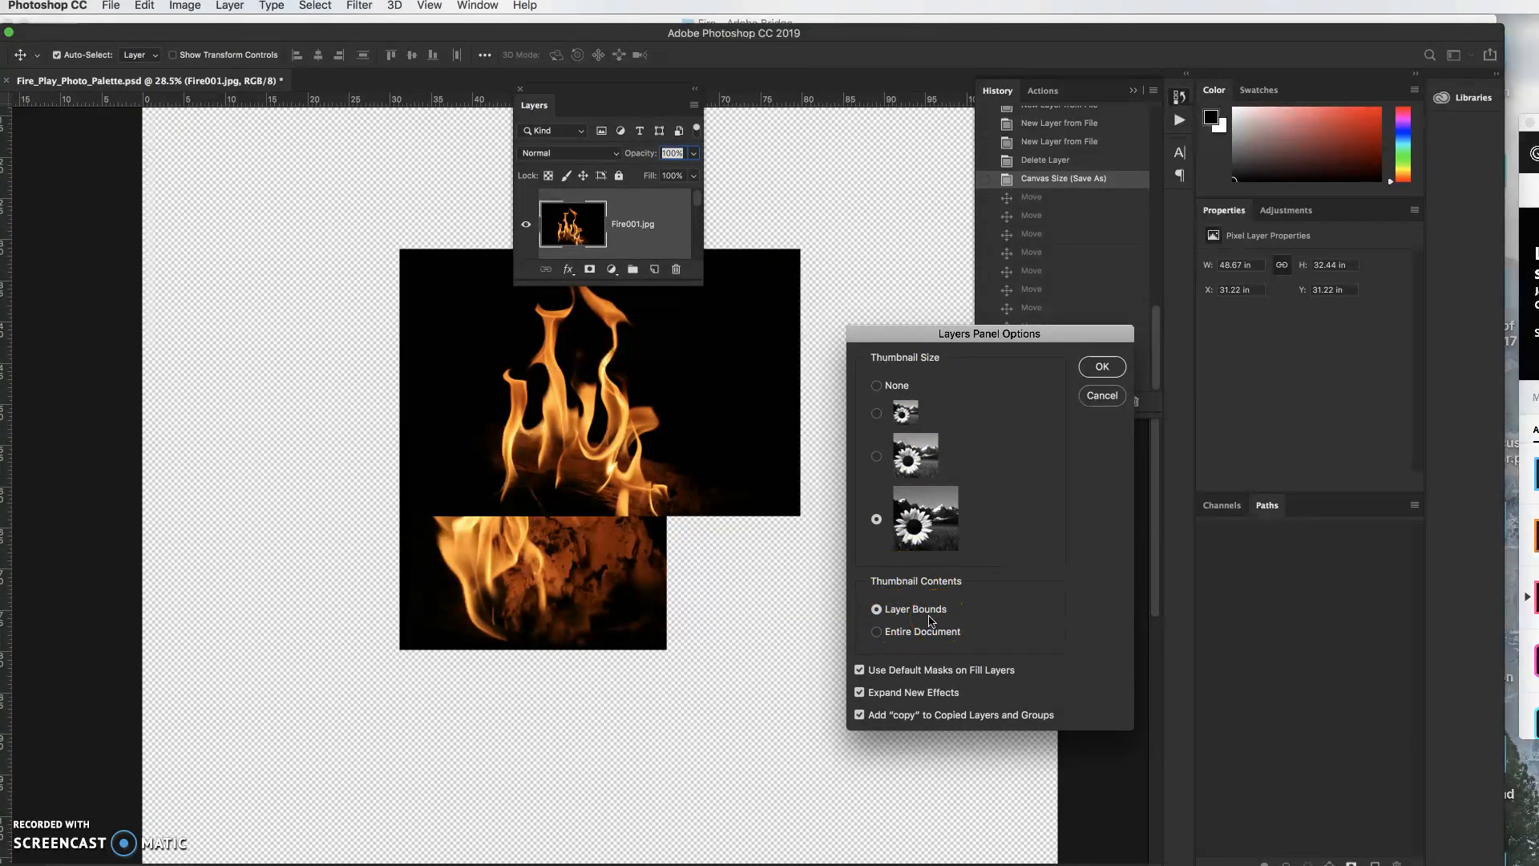
pyautogui.click(900, 616)
pyautogui.click(877, 632)
pyautogui.click(878, 413)
pyautogui.click(878, 389)
pyautogui.click(877, 413)
pyautogui.click(950, 631)
pyautogui.click(1102, 368)
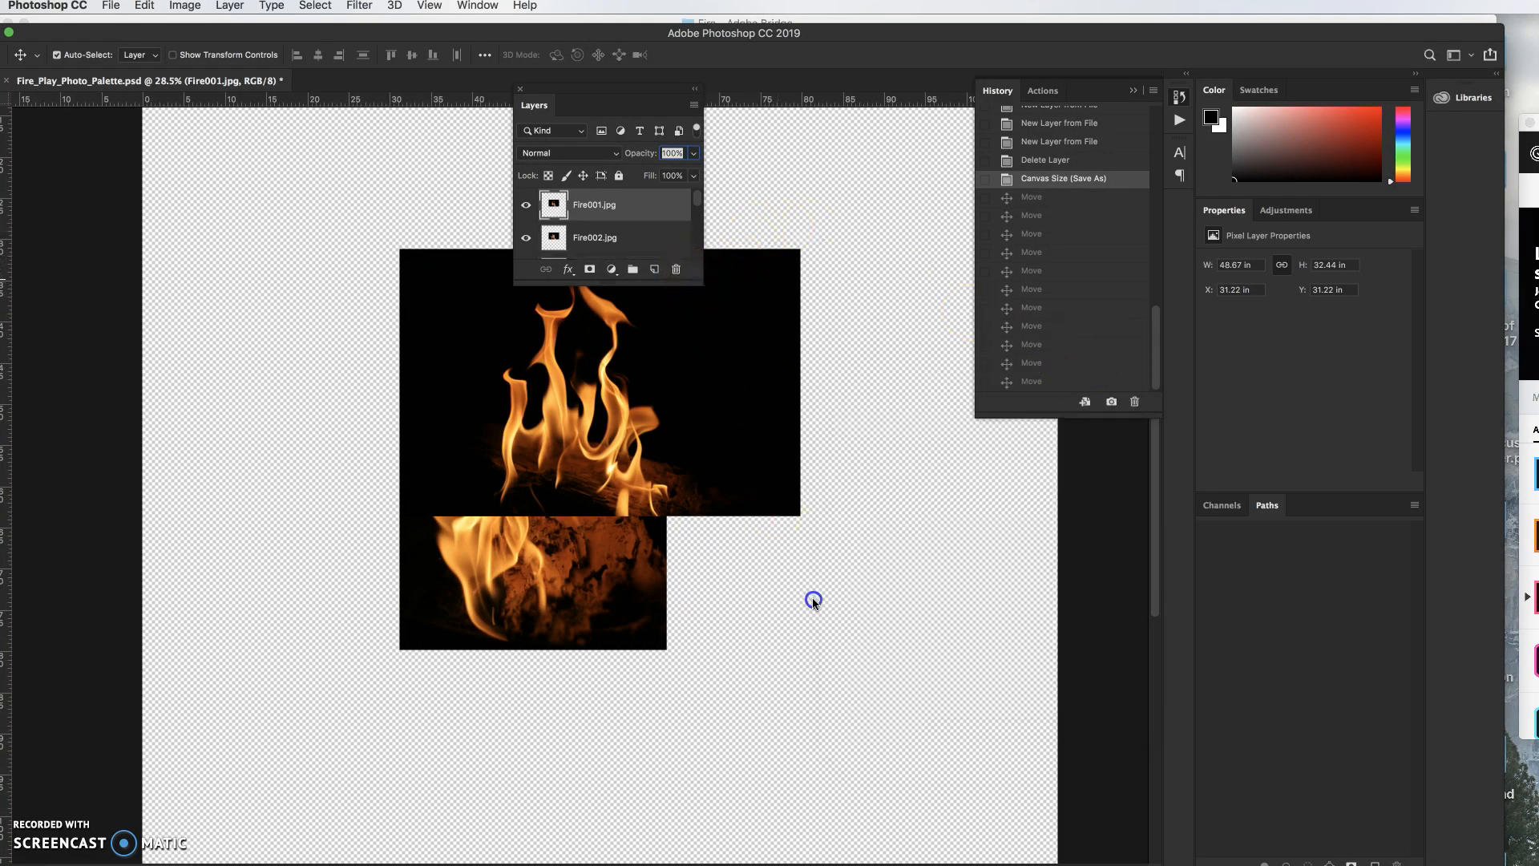
# Step: Set the layer thumbnails to the largest size with Layer Bounds contents and dock the Layers panel with Channels and Paths again
pyautogui.moveTo(699, 276); pyautogui.dragTo(819, 716)
pyautogui.click(813, 104)
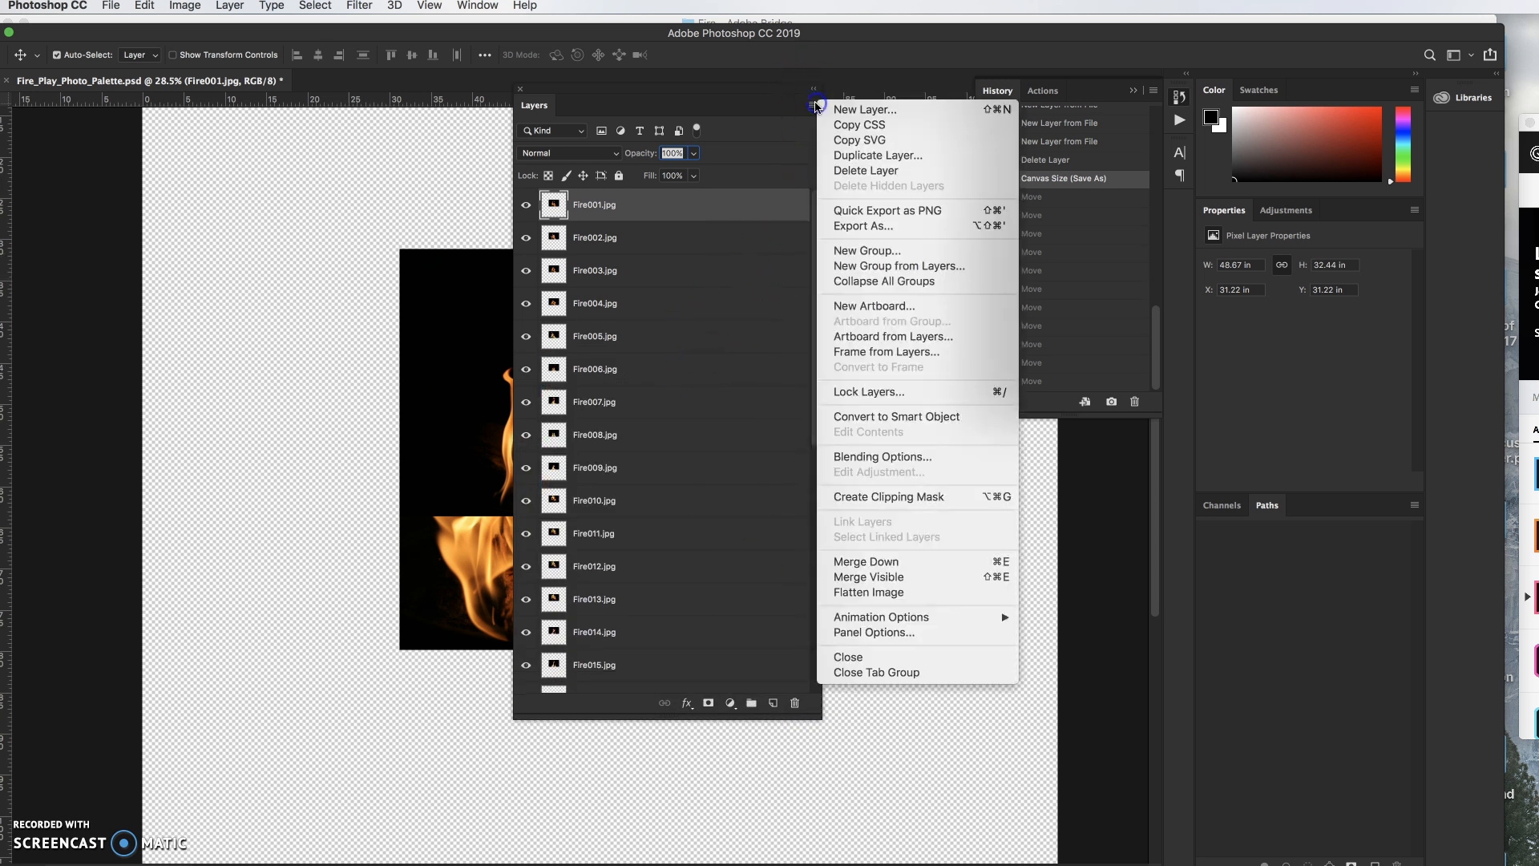
pyautogui.click(882, 633)
pyautogui.click(877, 521)
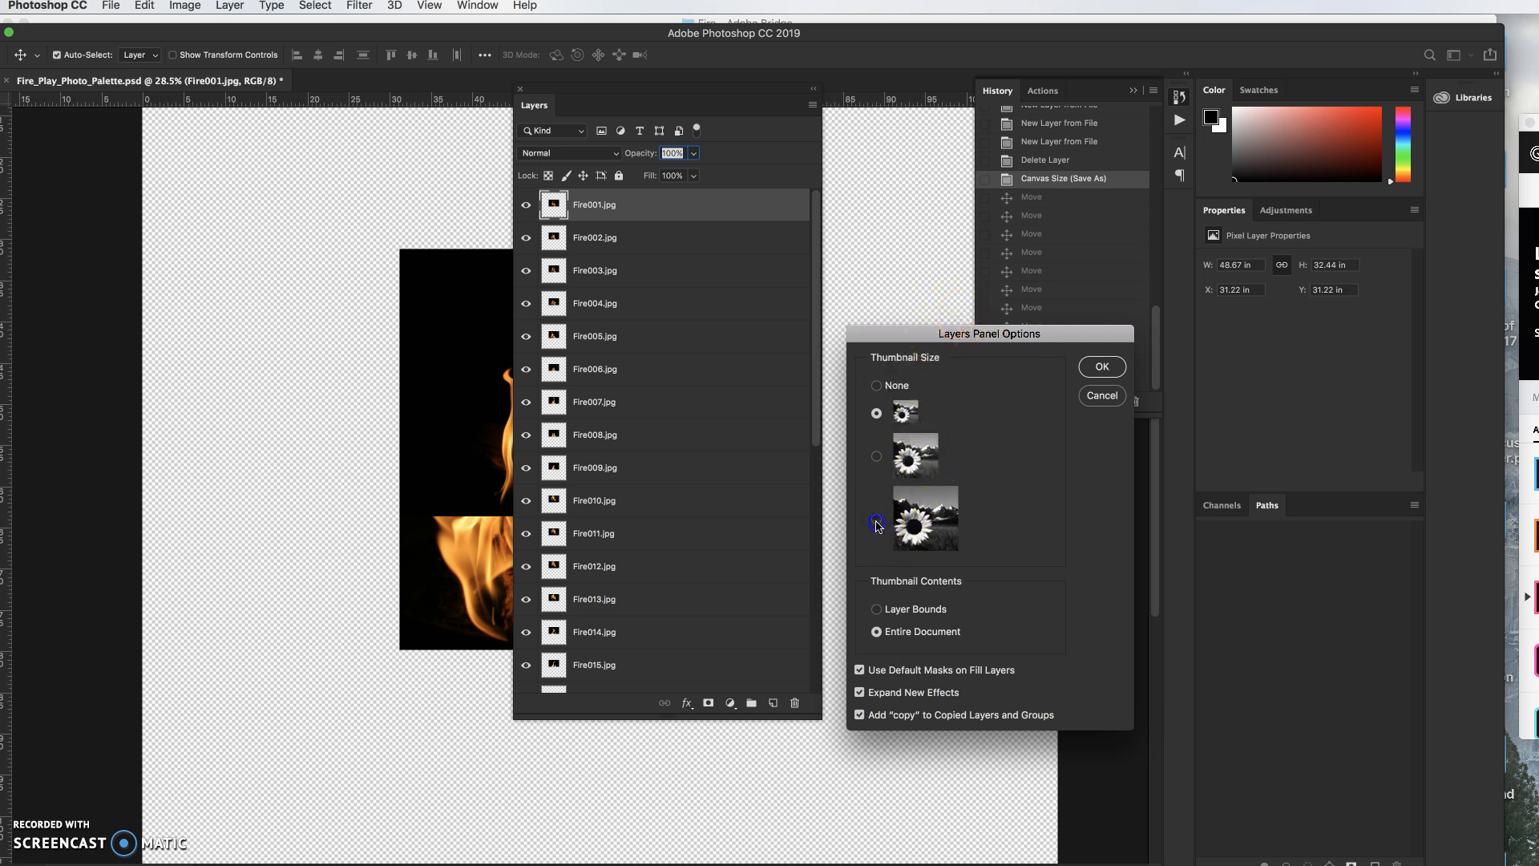
pyautogui.click(877, 609)
pyautogui.click(1104, 371)
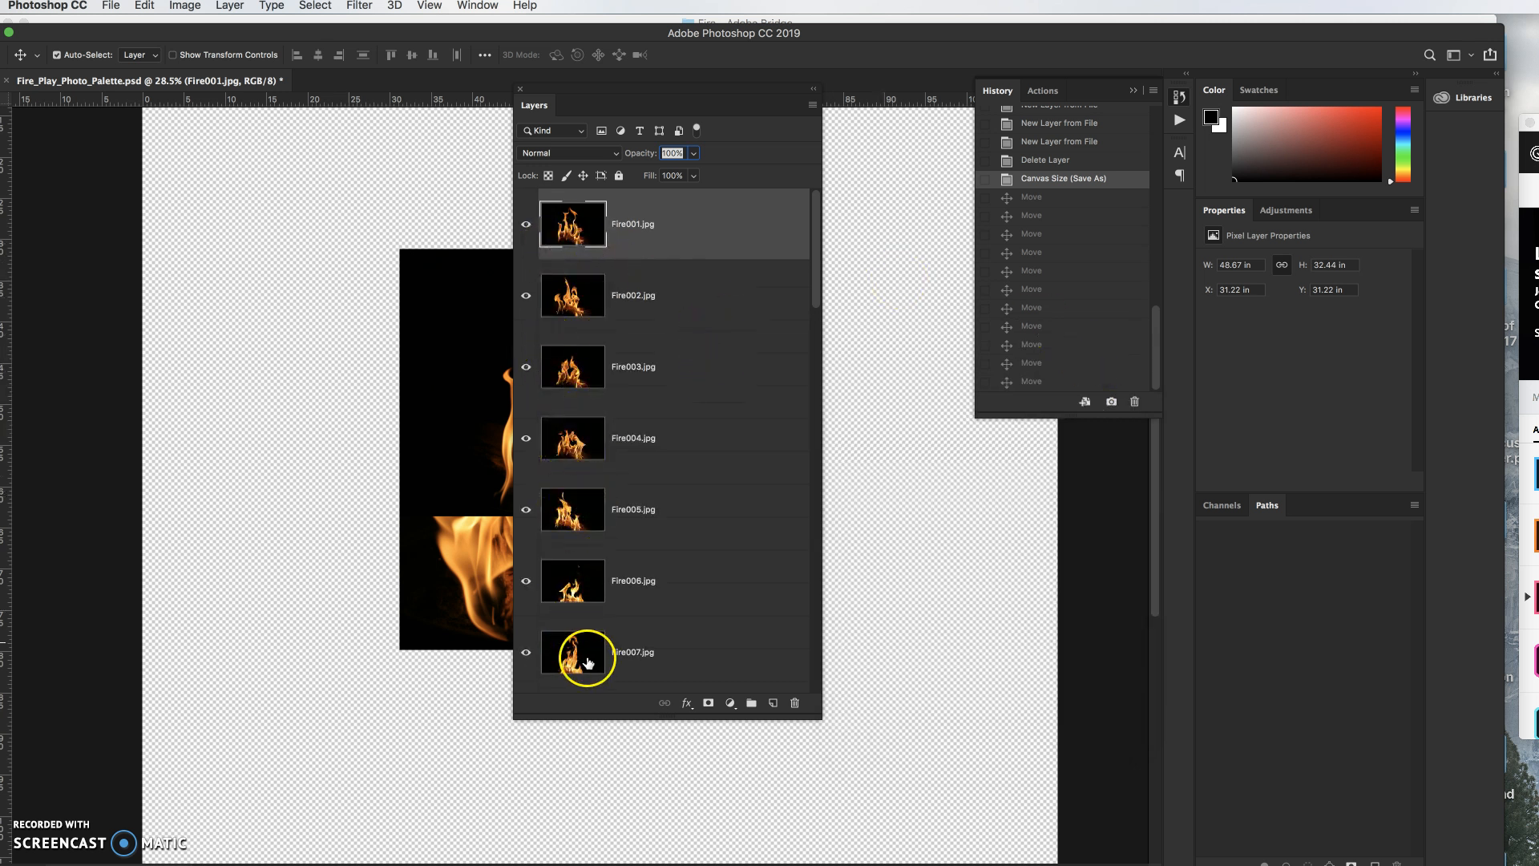
pyautogui.scroll(-1, 582, 668)
pyautogui.scroll(-4, 581, 668)
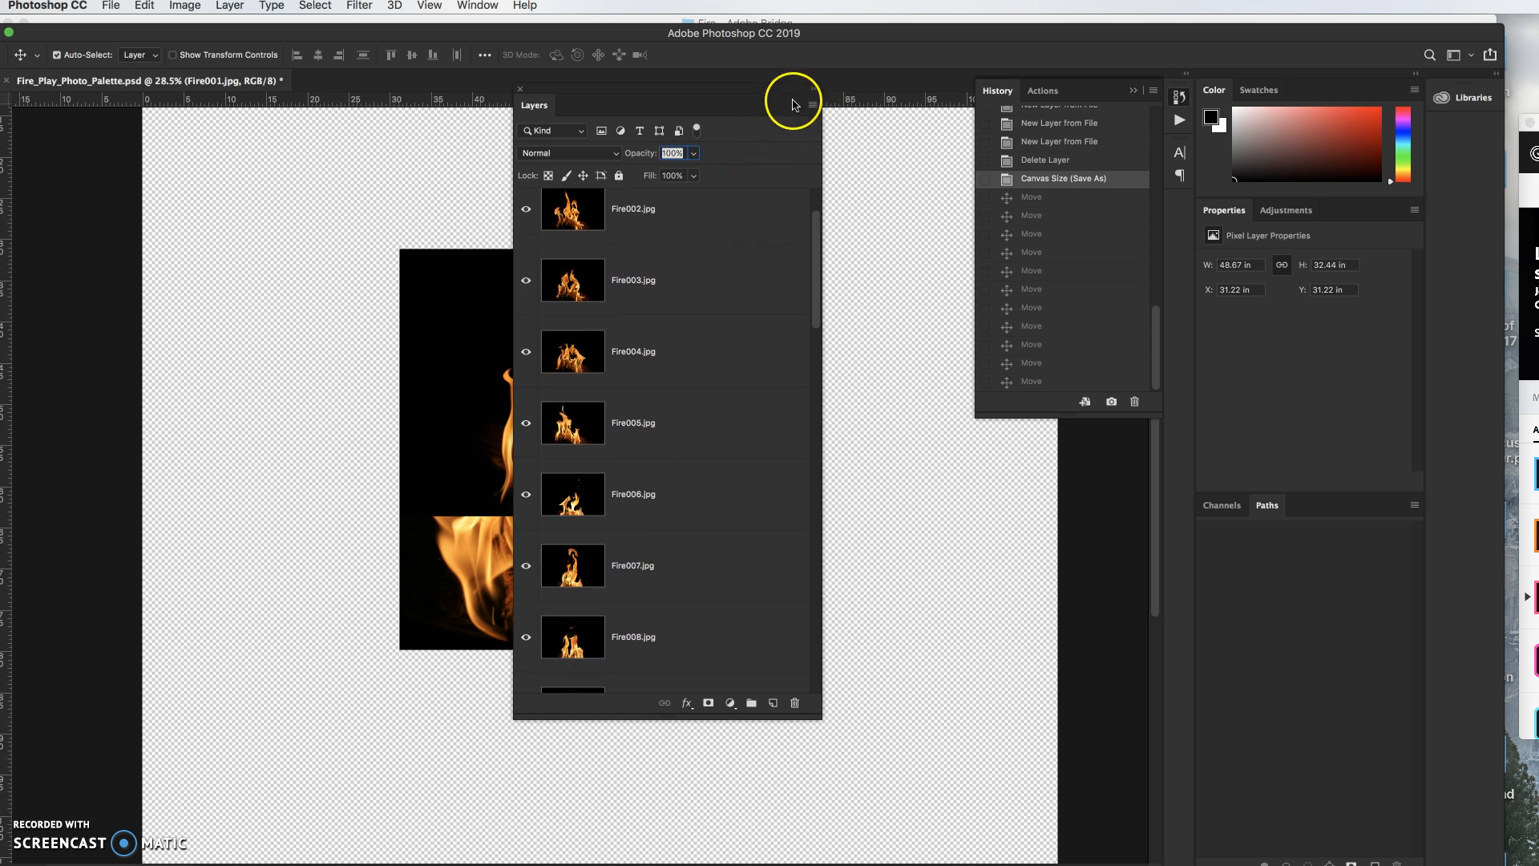
pyautogui.moveTo(780, 104); pyautogui.dragTo(1064, 439)
pyautogui.moveTo(809, 438); pyautogui.dragTo(1216, 513)
# Step: Move Fire001.jpg to the canvas's upper left area and Fire002.jpg beside it at about X 46.4 in, Y 13.6 in, and collapse the history
pyautogui.moveTo(548, 324); pyautogui.dragTo(292, 184)
pyautogui.moveTo(646, 358); pyautogui.dragTo(767, 220)
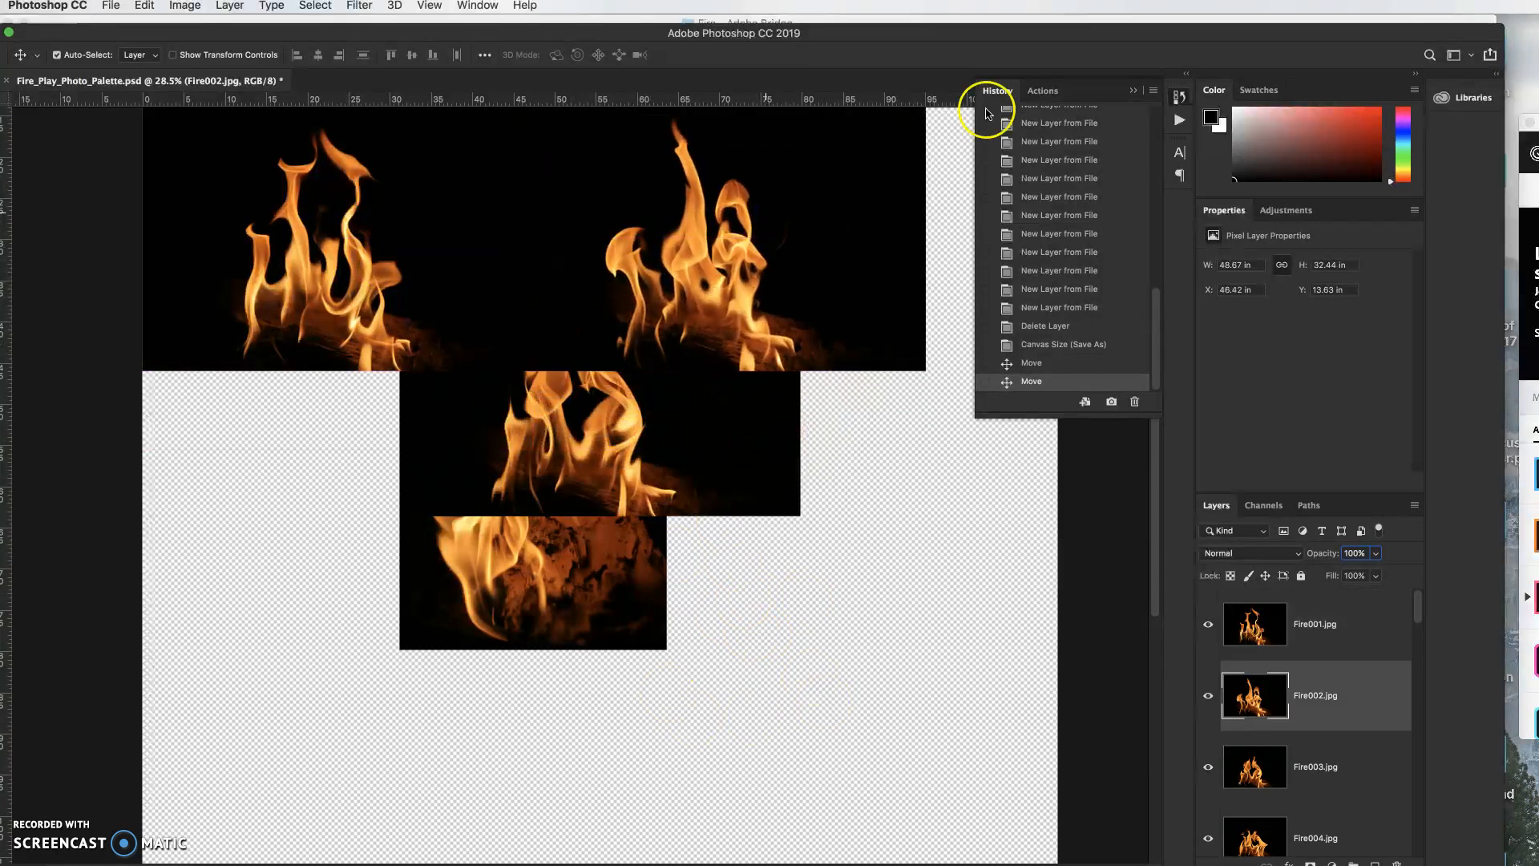
pyautogui.click(1133, 91)
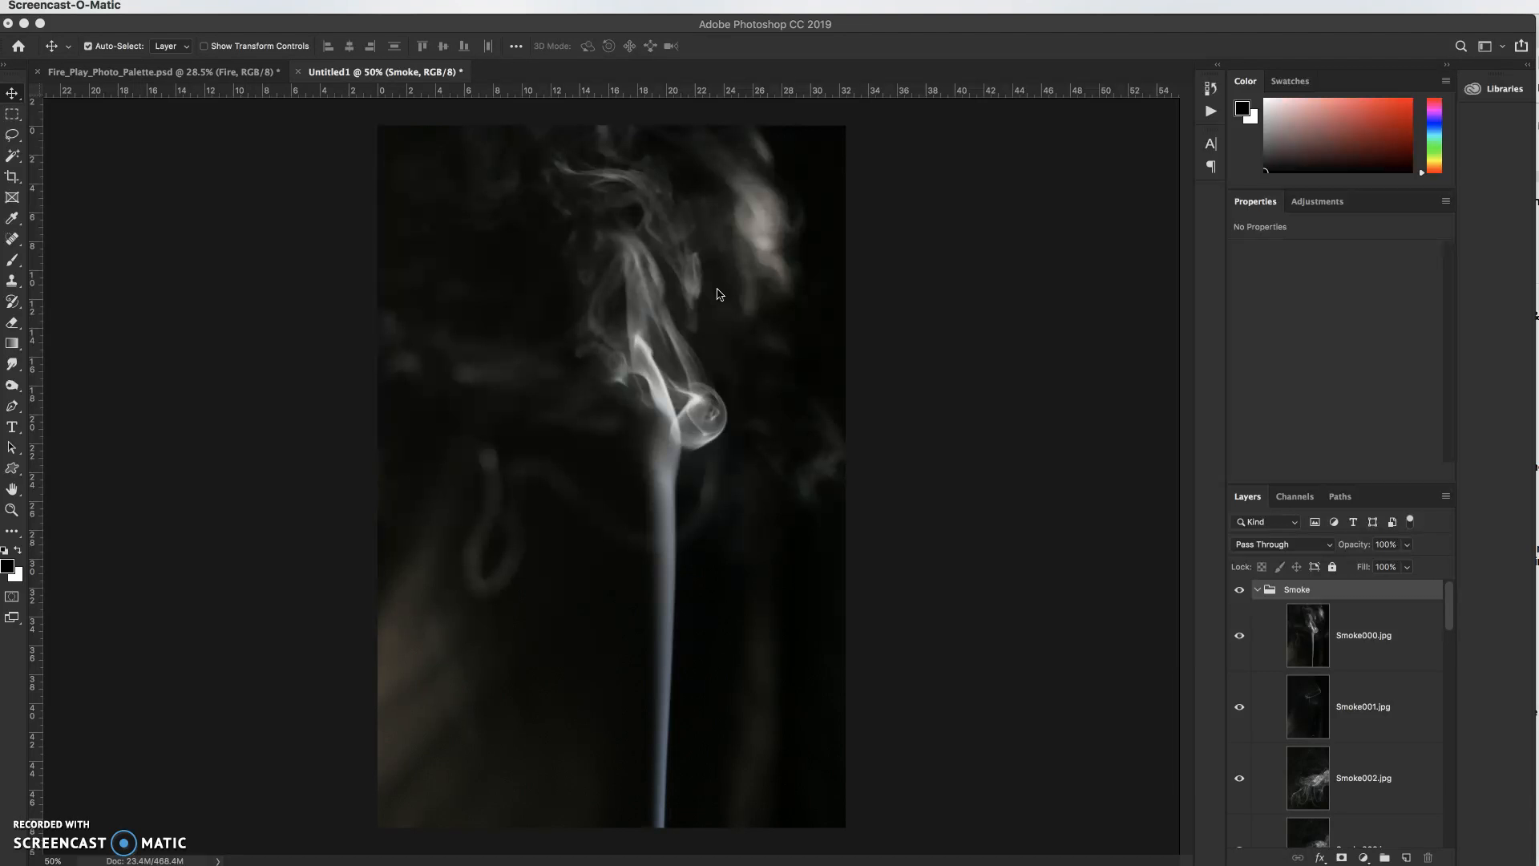
# Step: Copy the layers Smoke000.jpg through Smoke019.jpg from the Untitled1 document into Fire_Play_Photo_Palette.psd
pyautogui.click(1452, 620)
pyautogui.moveTo(1452, 620); pyautogui.dragTo(1455, 794)
pyautogui.click(230, 71)
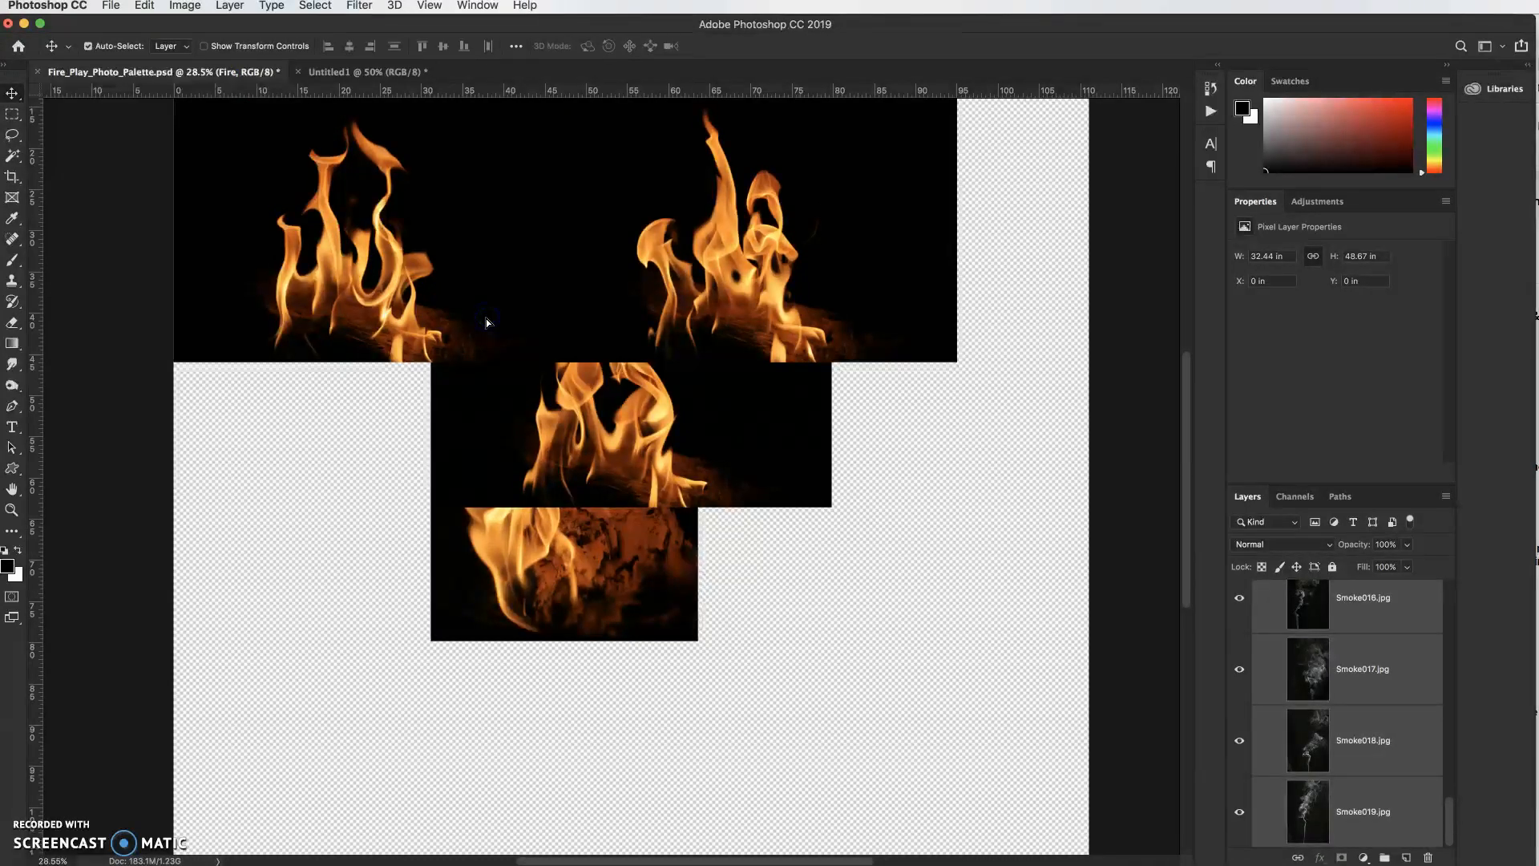
pyautogui.moveTo(486, 322); pyautogui.dragTo(487, 320)
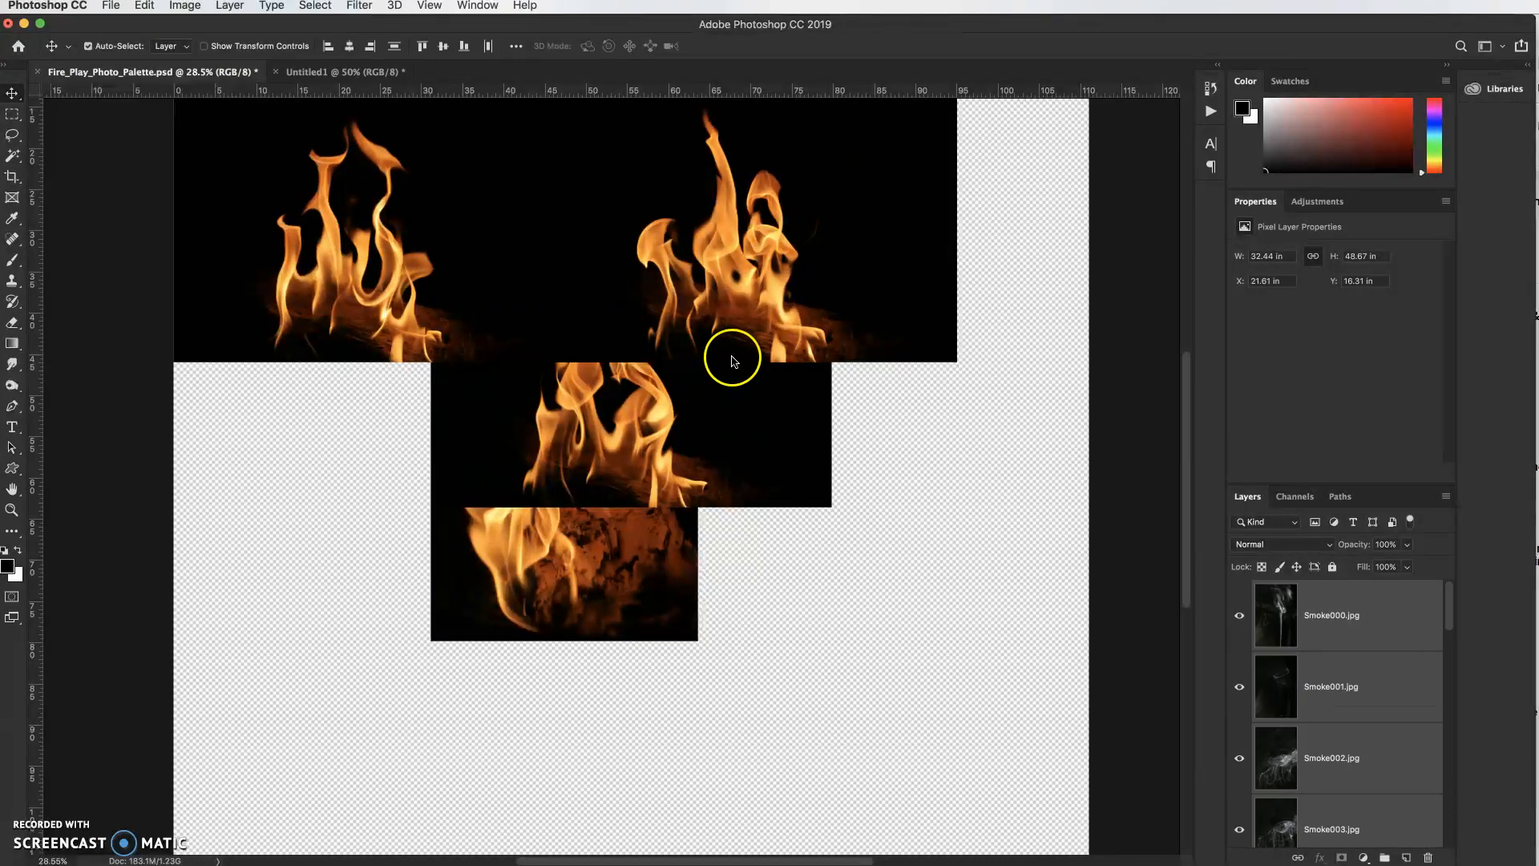
# Step: Group the layers Smoke000.jpg through Smoke019.jpg into a new group named Smoke
pyautogui.scroll(-15, 1415, 722)
pyautogui.click(1379, 791)
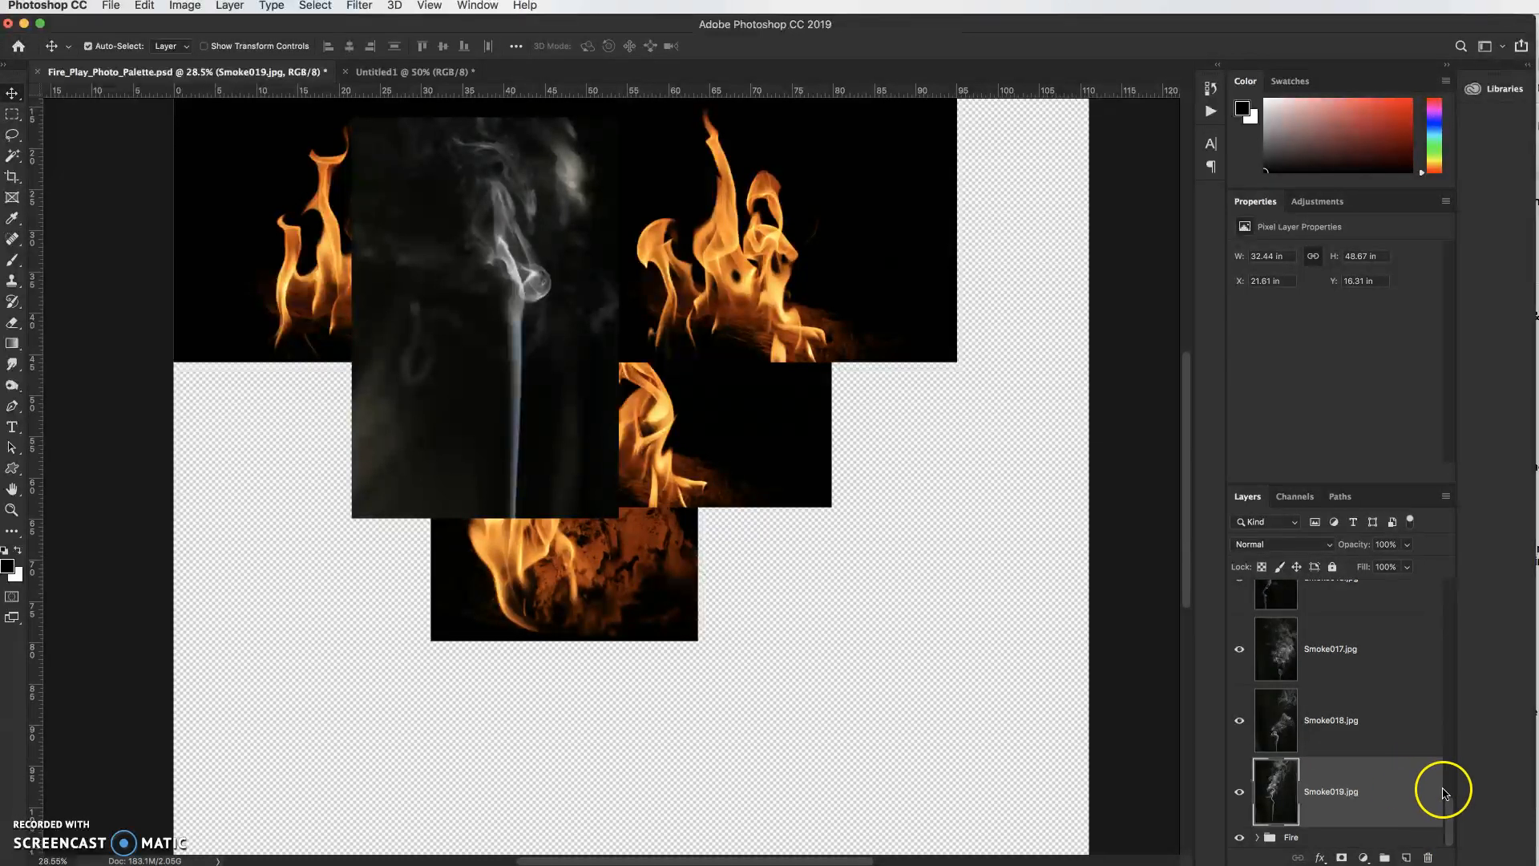
pyautogui.moveTo(1447, 812); pyautogui.dragTo(1448, 609)
pyautogui.keyDown('shift'); pyautogui.click(1367, 617); pyautogui.keyUp('shift')
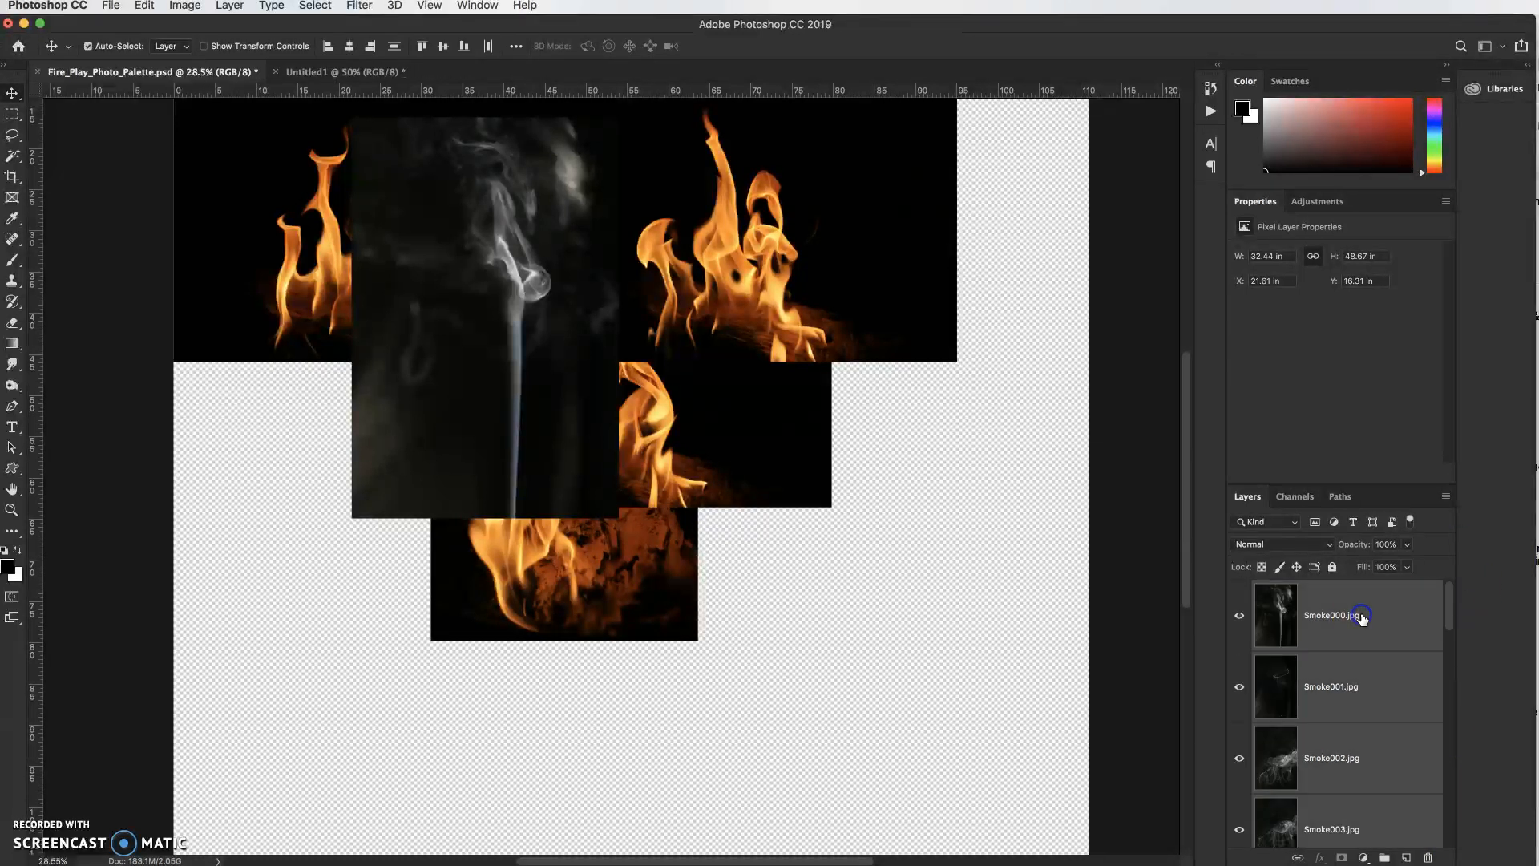
pyautogui.click(1446, 497)
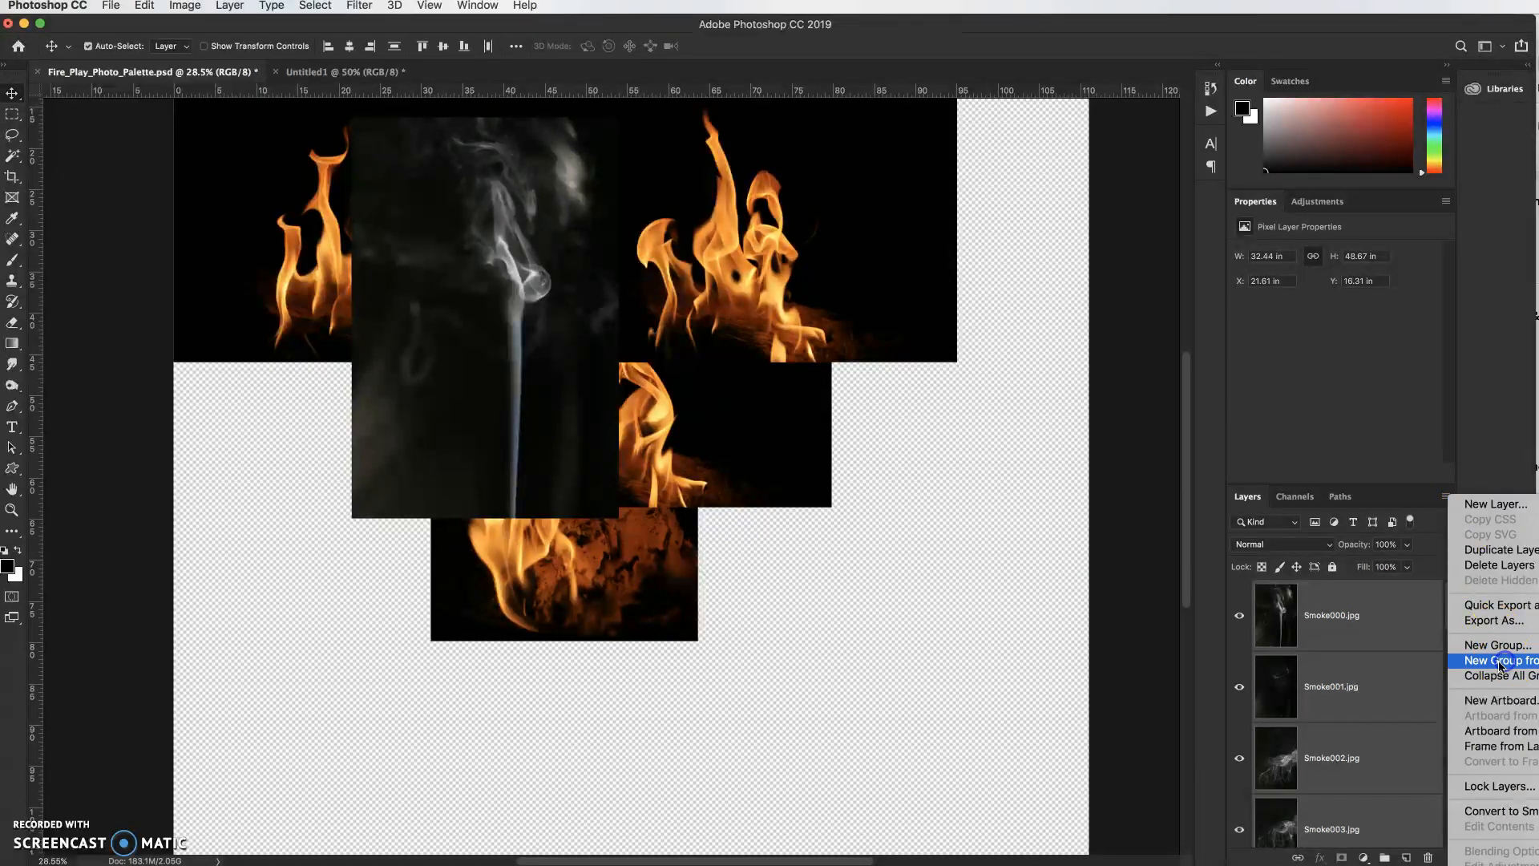
pyautogui.click(1500, 660)
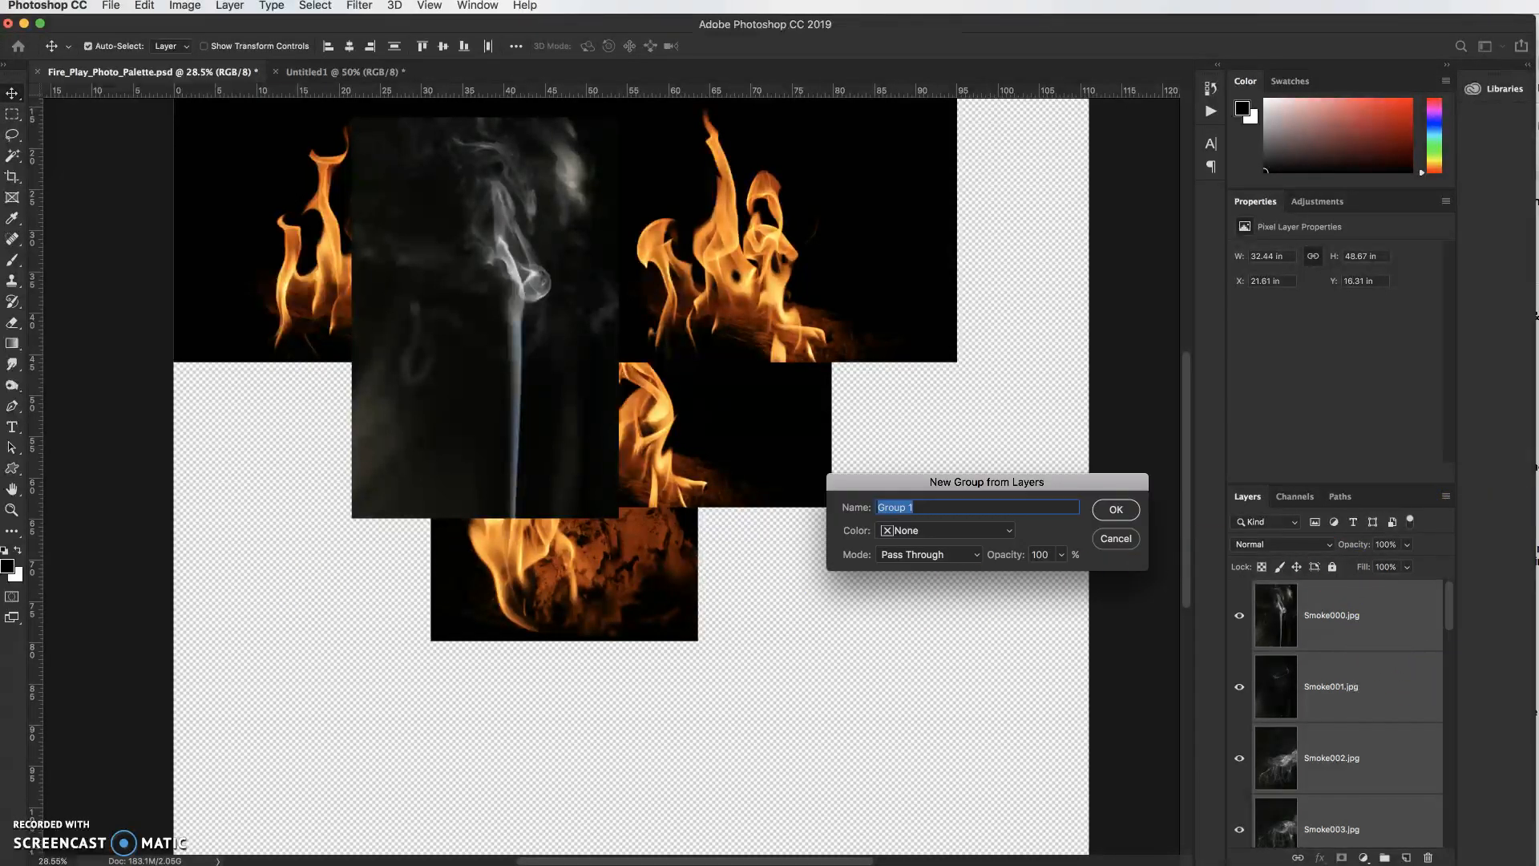
pyautogui.press('Return')
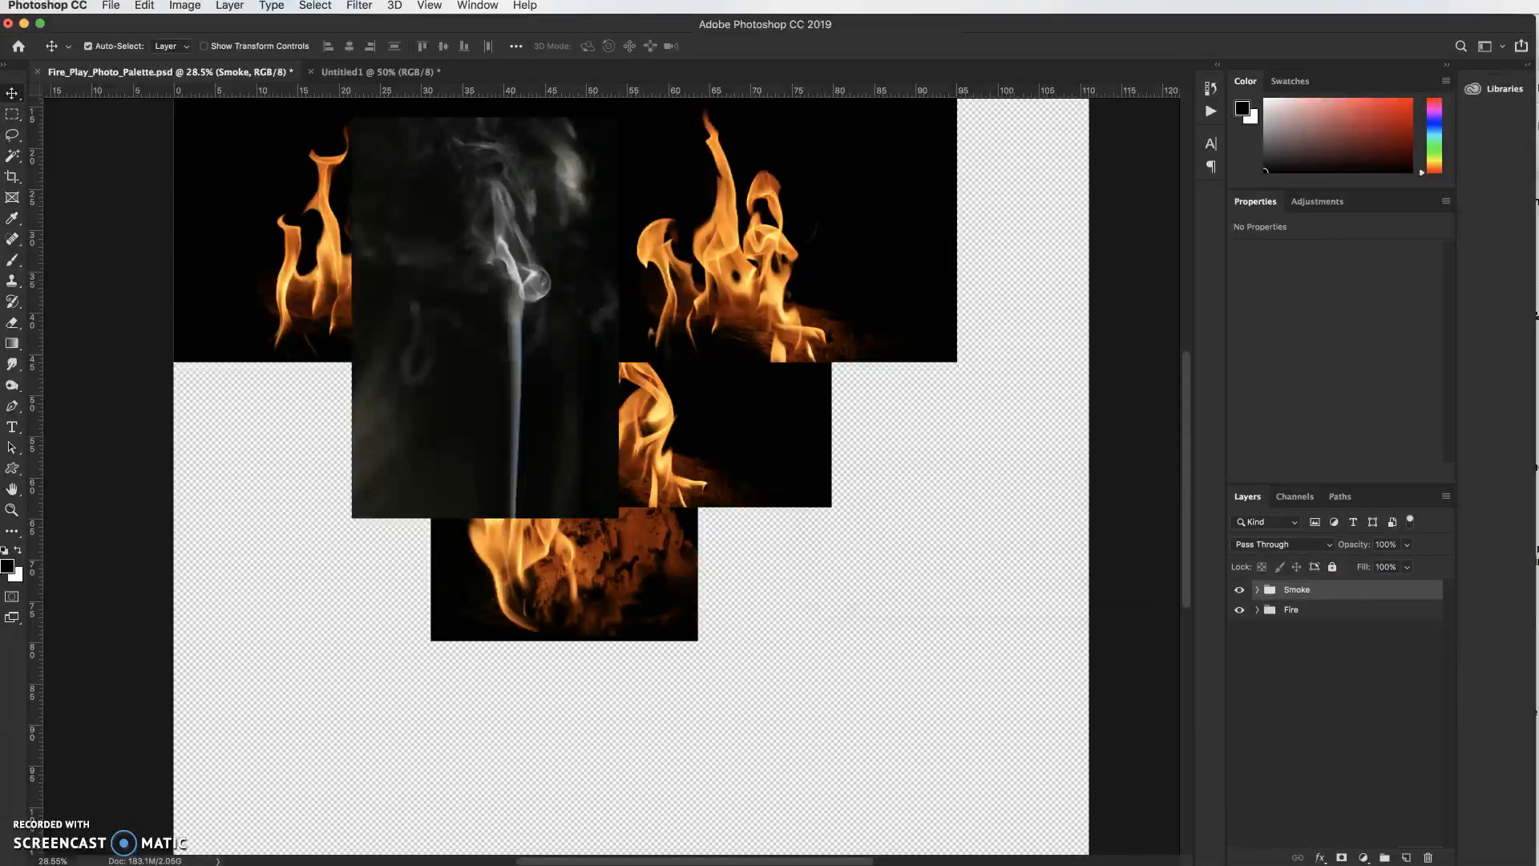
# Step: Expand the Smoke group and spread its first photos across the canvas, placing Smoke004.jpg at about X 33.8 in, Y 15 in
pyautogui.click(1241, 591)
pyautogui.moveTo(595, 704); pyautogui.dragTo(571, 687)
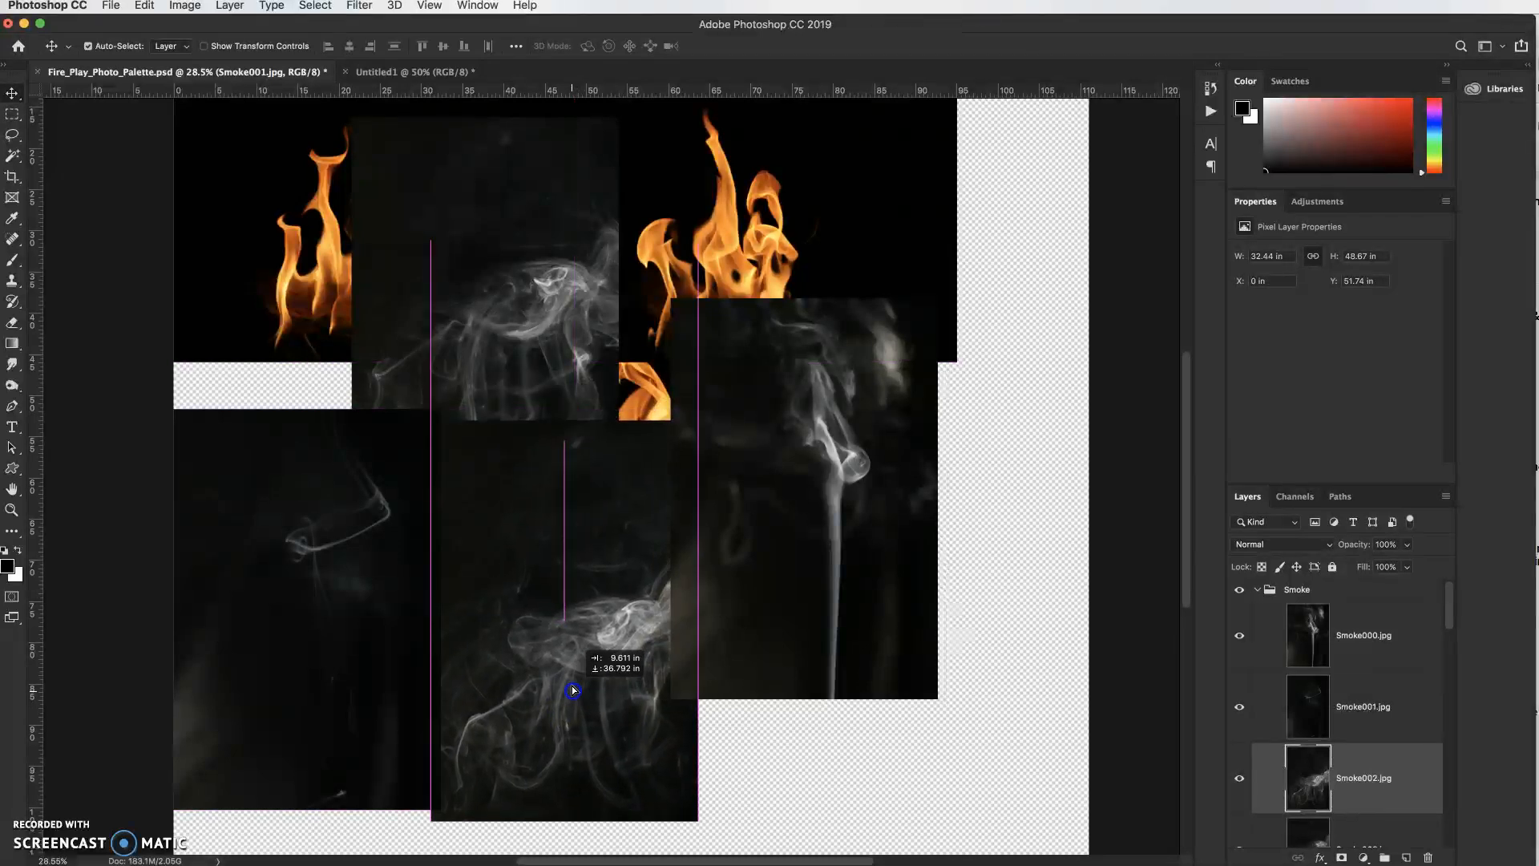
pyautogui.moveTo(534, 312); pyautogui.dragTo(388, 253)
pyautogui.moveTo(546, 264); pyautogui.dragTo(651, 253)
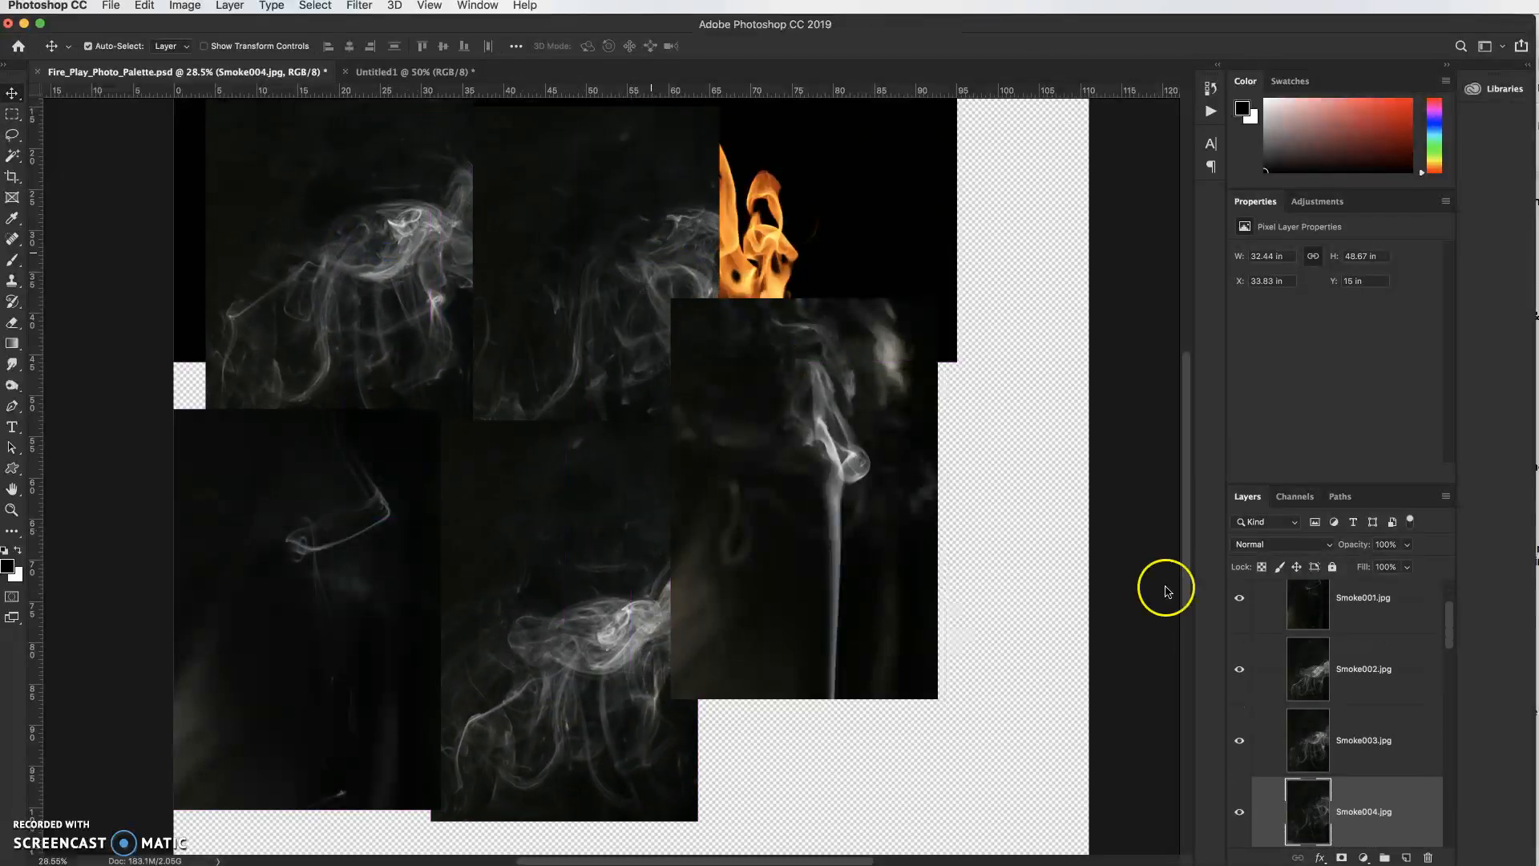
# Step: Move Smoke000.jpg toward the canvas's lower right corner and Smoke002.jpg beside it at about X 42.7 in, Y 55.6 in
pyautogui.scroll(2, 1309, 658)
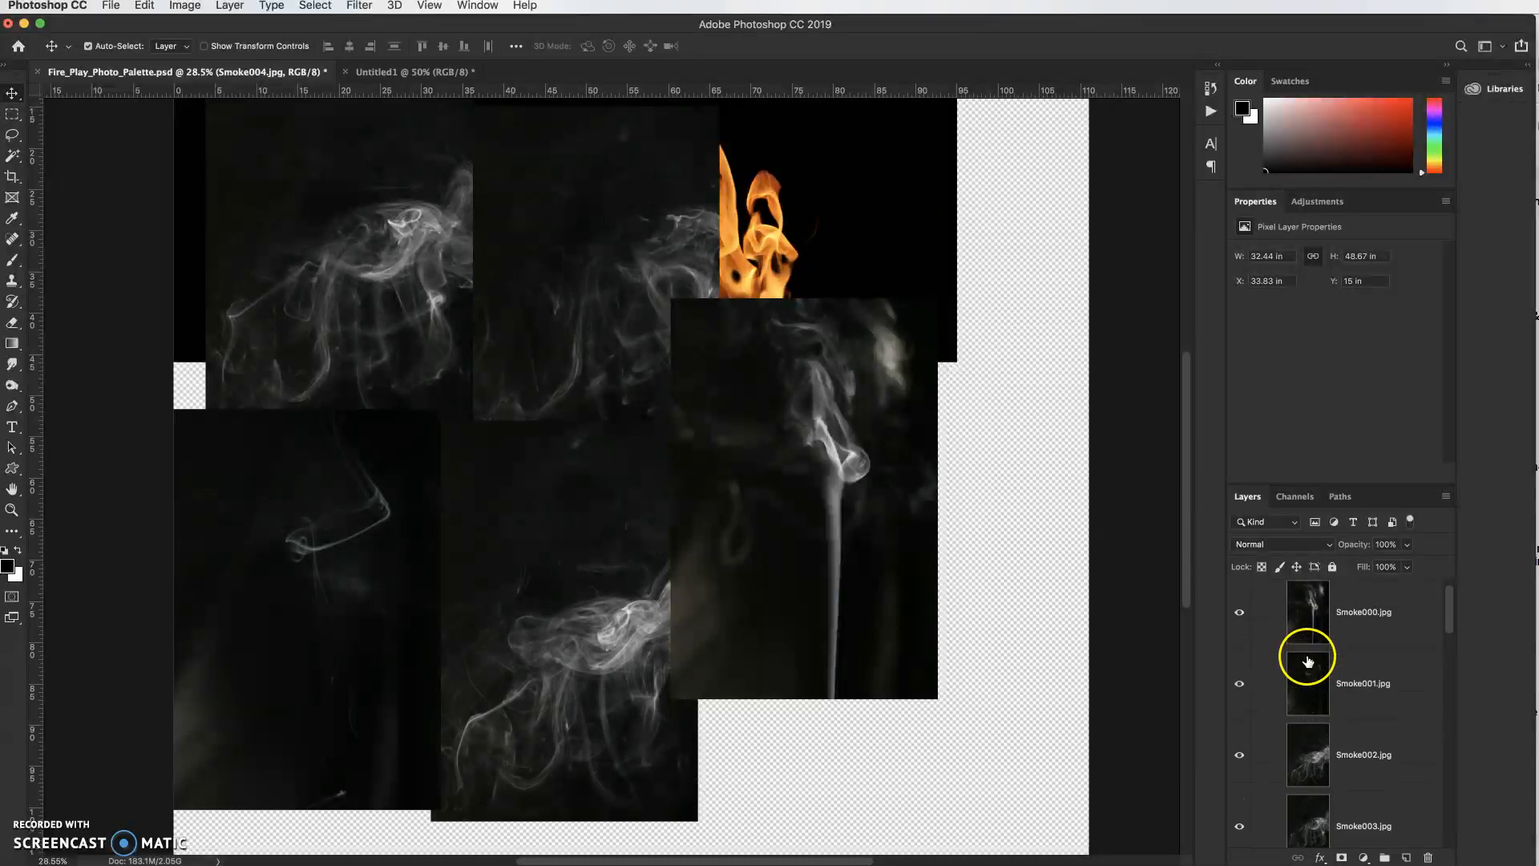
pyautogui.scroll(1, 1311, 633)
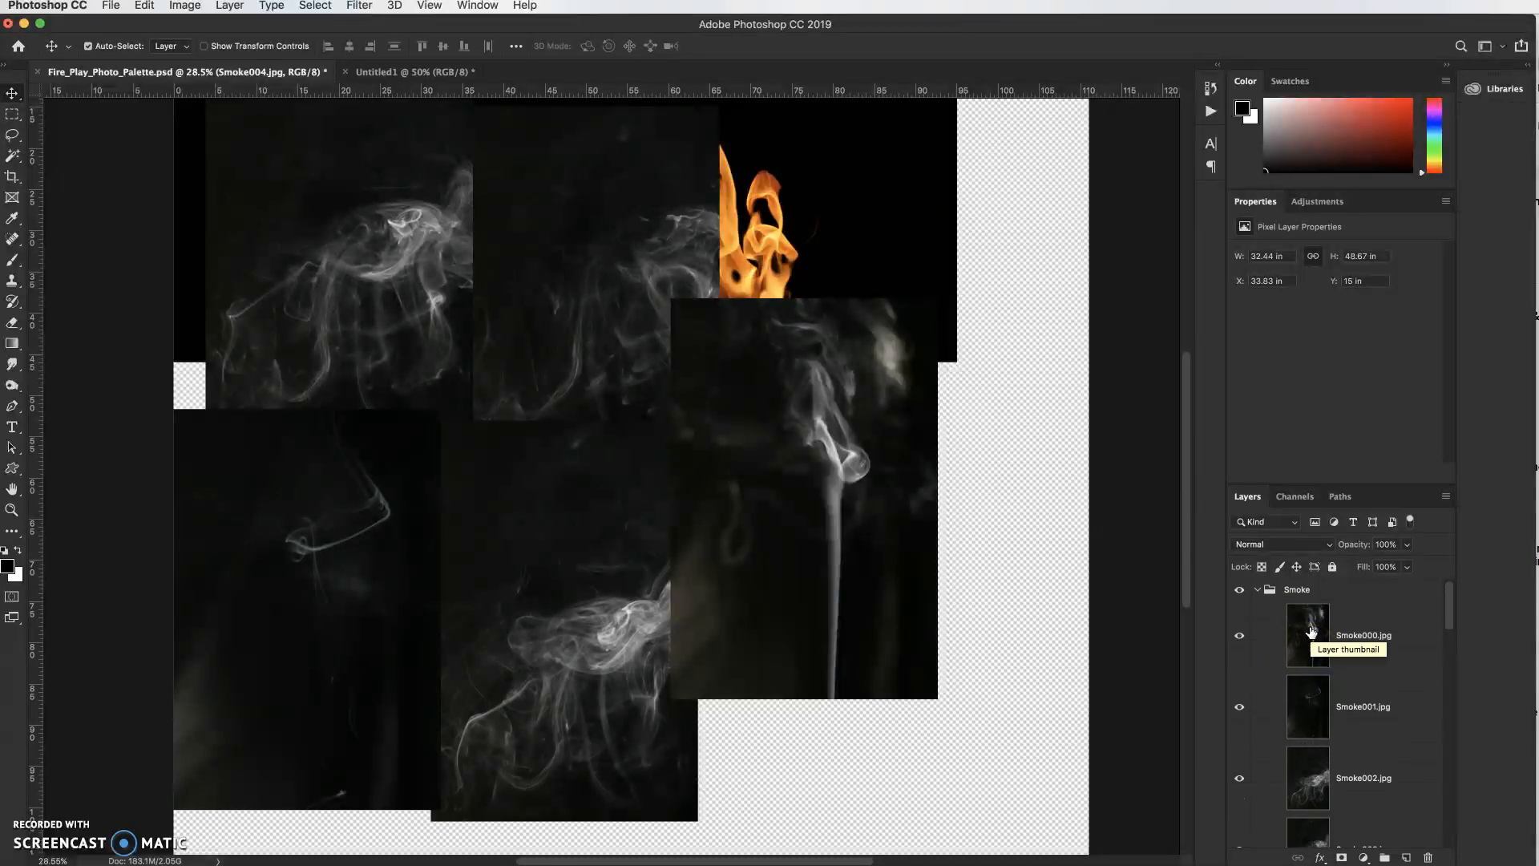
pyautogui.scroll(-2, 1312, 632)
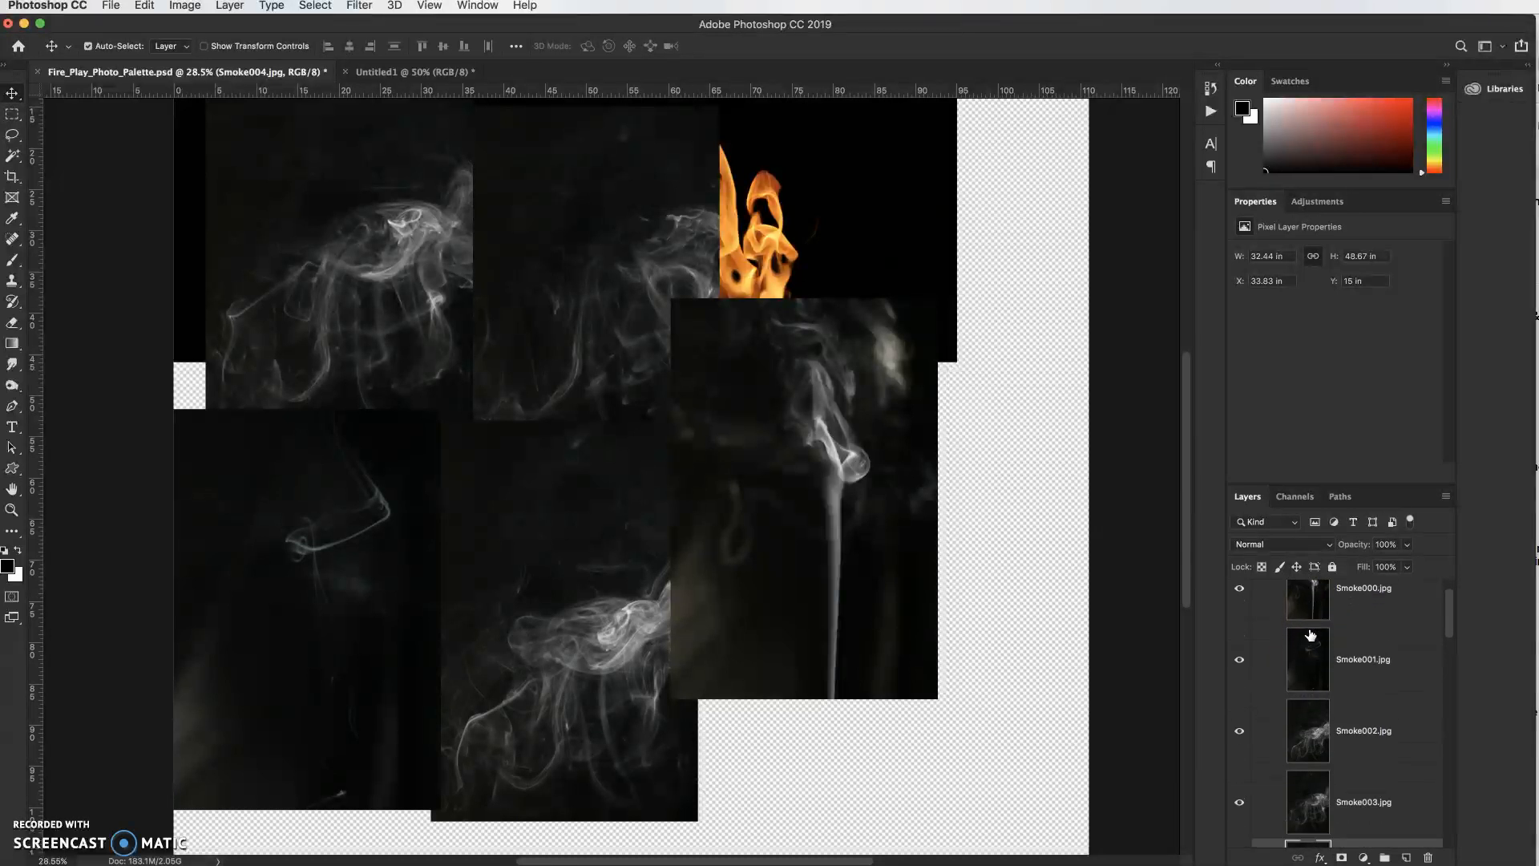
pyautogui.moveTo(865, 555); pyautogui.dragTo(979, 699)
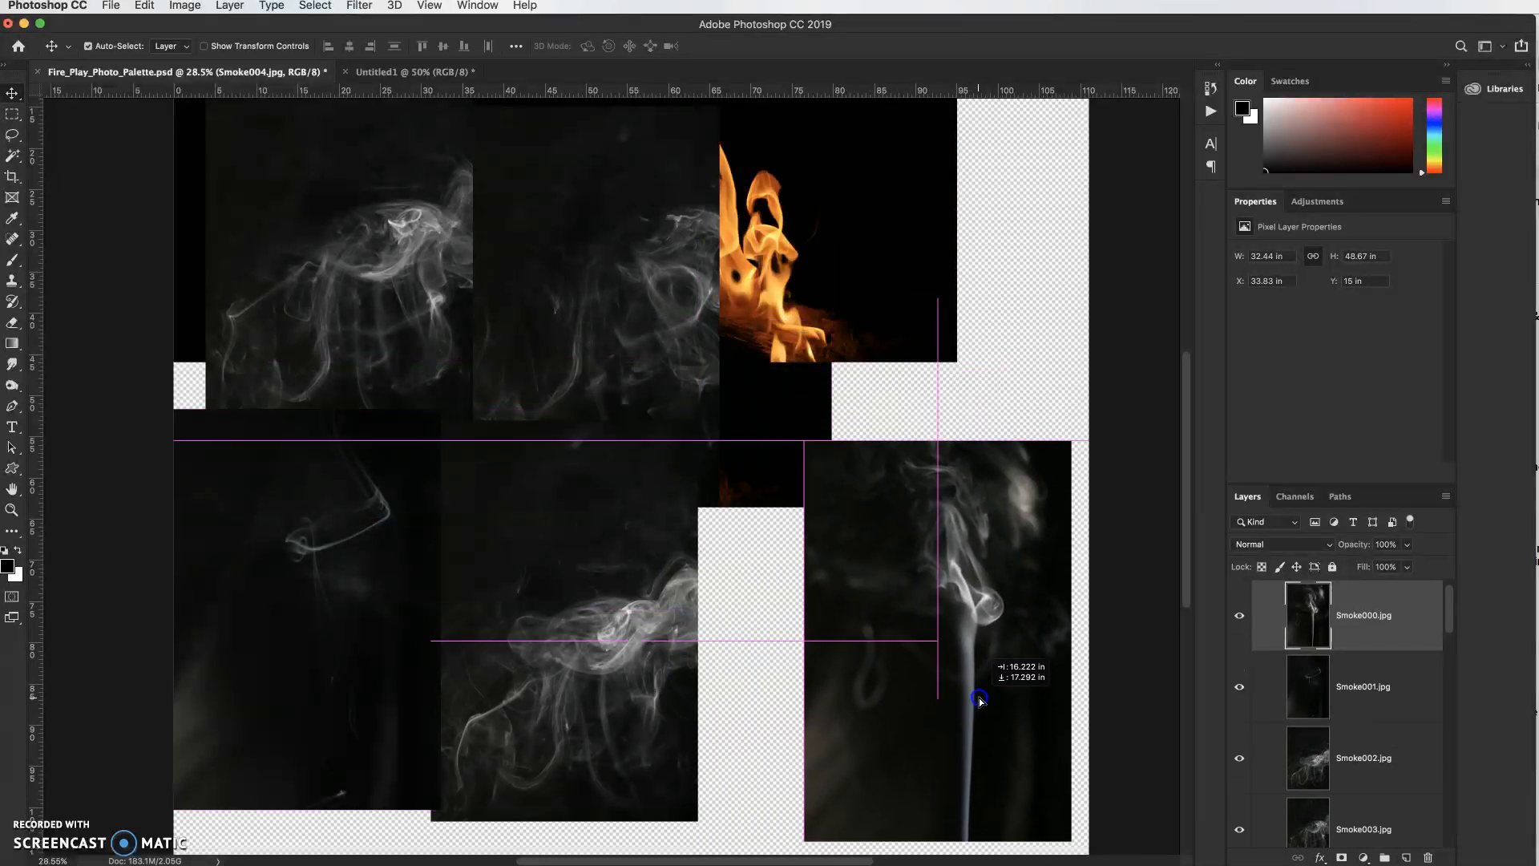
pyautogui.moveTo(629, 688); pyautogui.dragTo(718, 702)
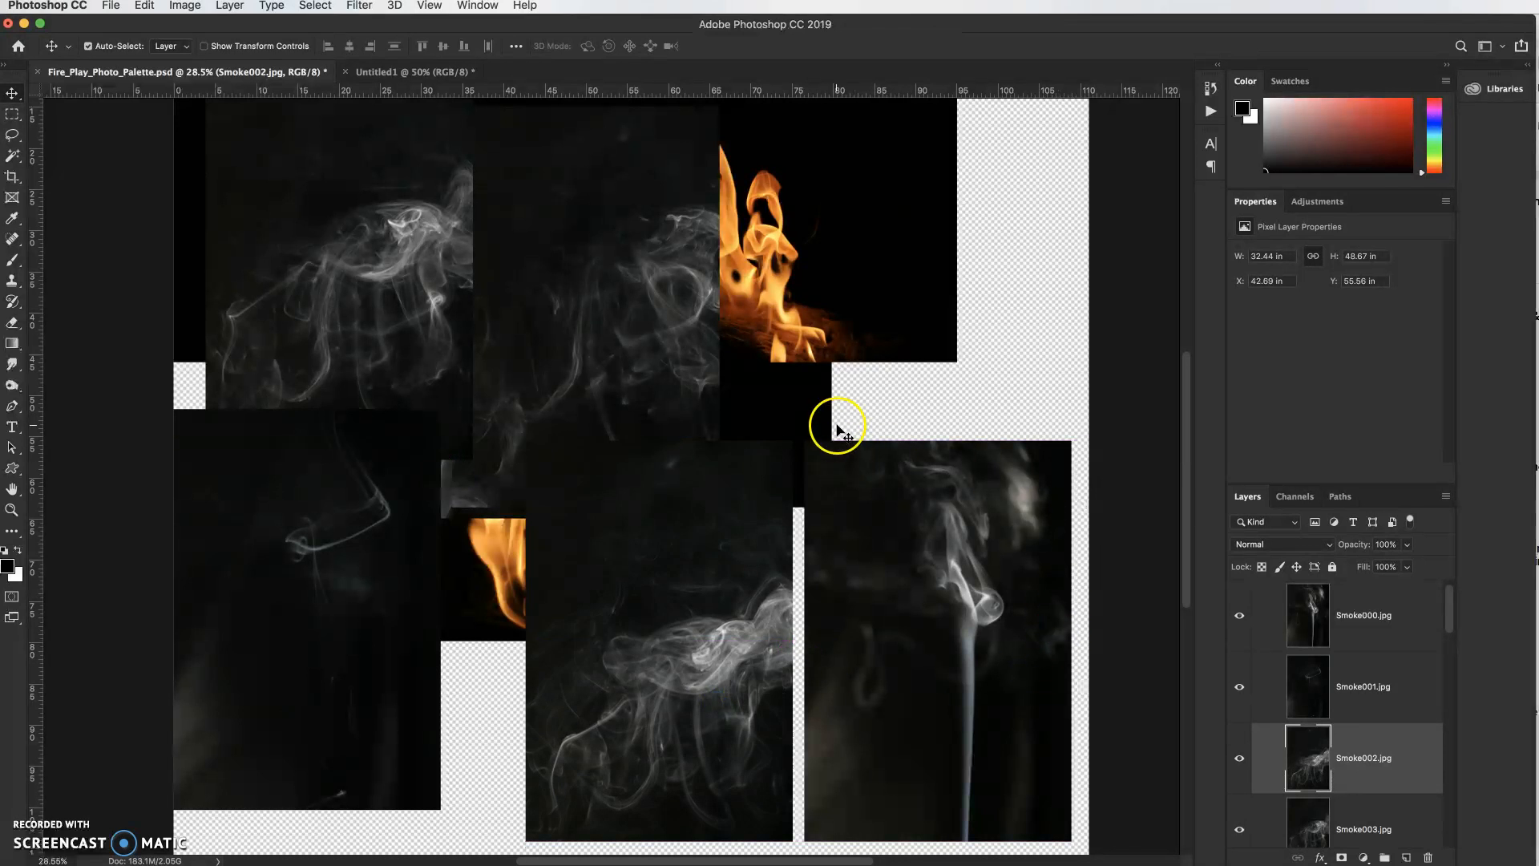